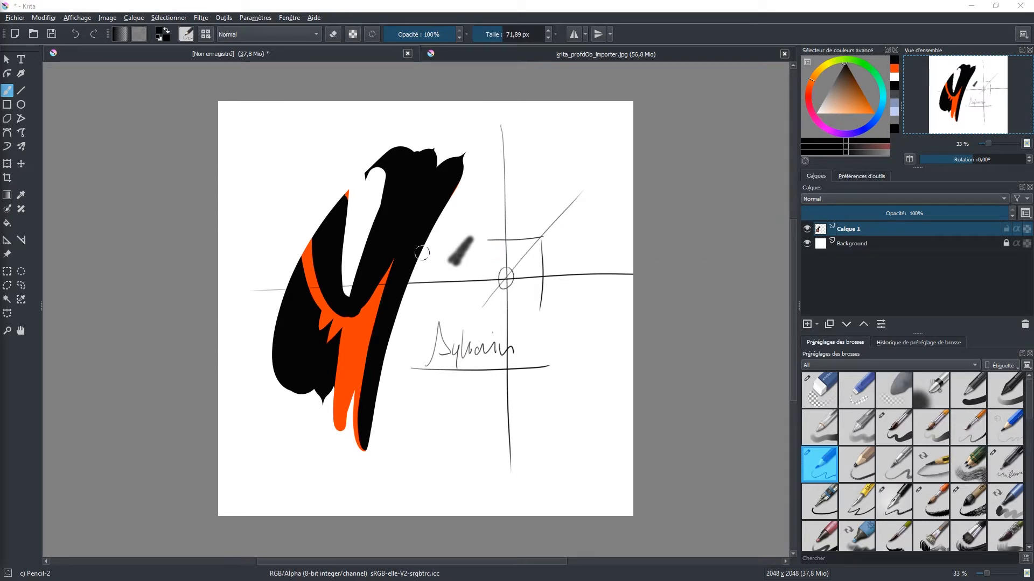
Step: Clear the whole drawing from the Calque 1 layer
{"action": "middle_click", "coordinate": [443, 257]}
{"action": "key", "text": "Delete"}
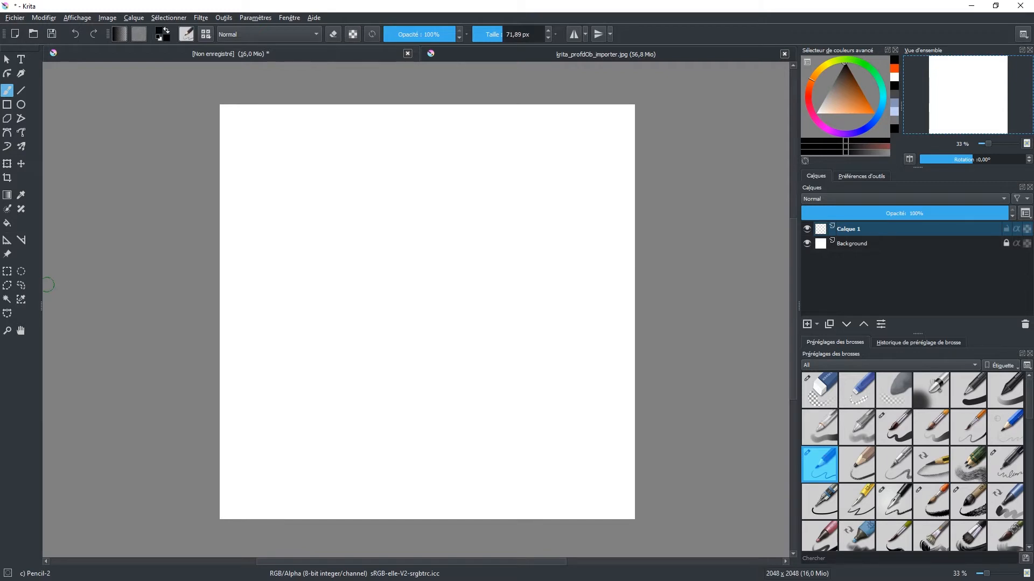
Step: Switch to the browser and look through the image results for "male reference for 3d drawing"
{"action": "key", "text": "alt+Tab"}
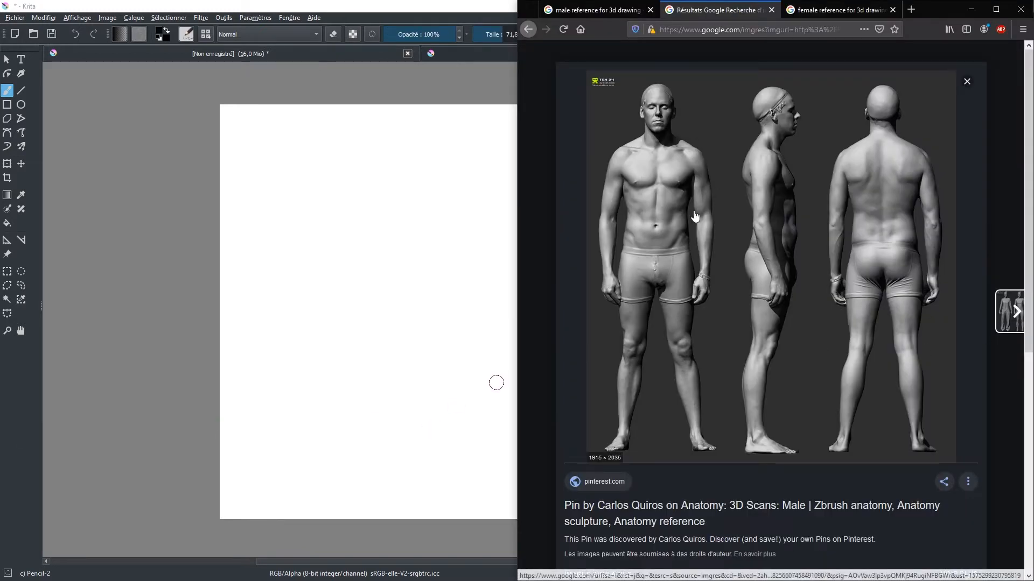
{"action": "left_click", "coordinate": [605, 11]}
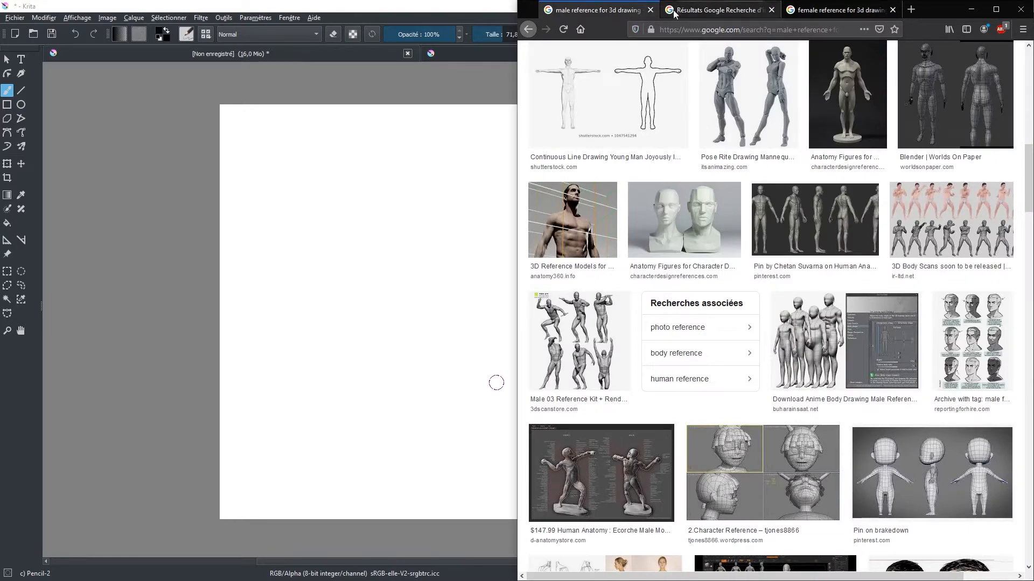
{"action": "scroll", "coordinate": [612, 175], "scroll_direction": "up", "scroll_amount": 10}
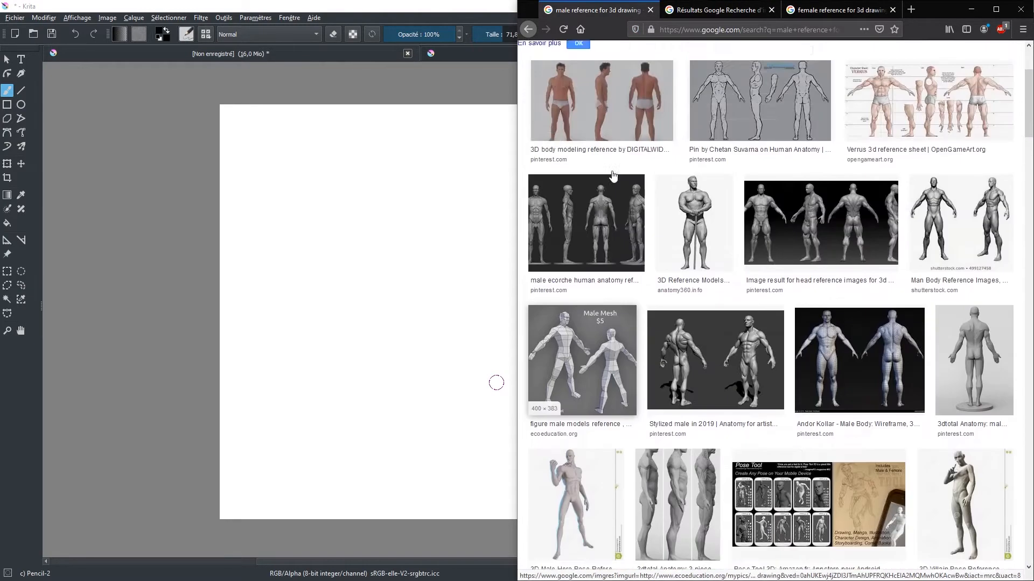
{"action": "scroll", "coordinate": [613, 175], "scroll_direction": "up", "scroll_amount": 3}
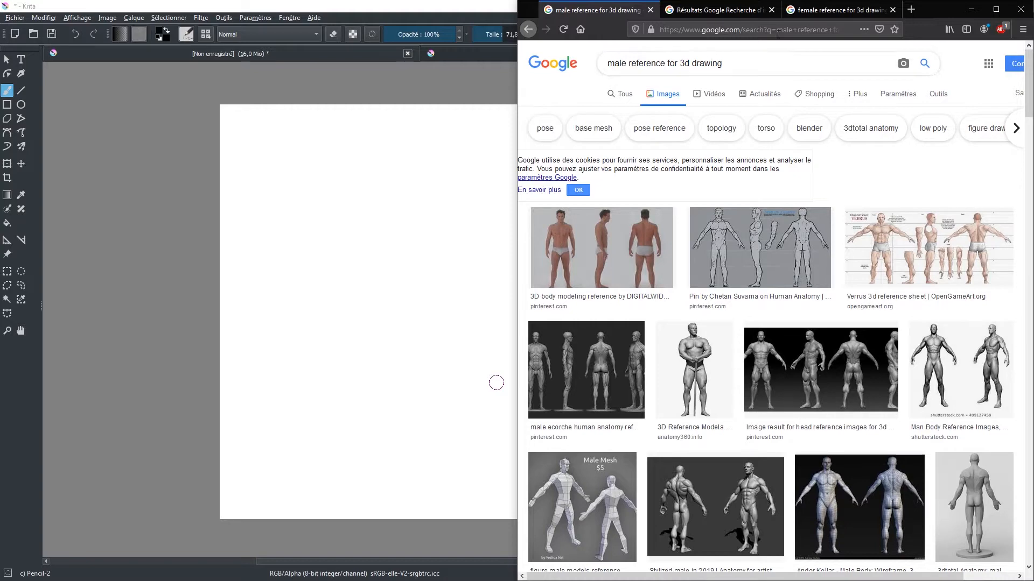
Step: Place the female reference search beside the male one and compare the image results of both searches
{"action": "left_click_drag", "start_coordinate": [810, 12], "coordinate": [709, 13]}
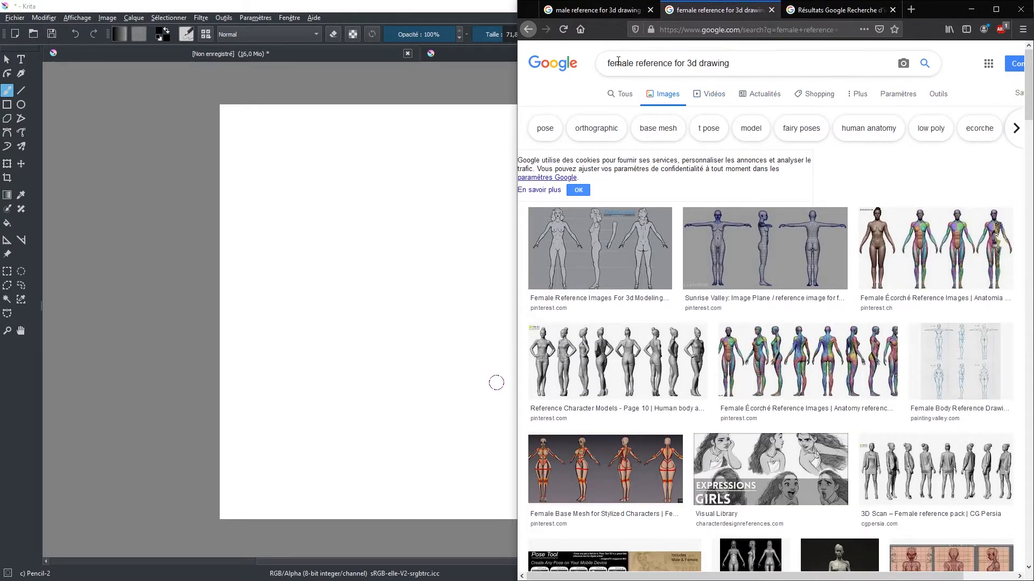
{"action": "left_click", "coordinate": [596, 12]}
{"action": "left_click", "coordinate": [695, 12]}
{"action": "left_click", "coordinate": [614, 11]}
{"action": "left_click", "coordinate": [695, 11]}
{"action": "scroll", "coordinate": [715, 245], "scroll_direction": "down", "scroll_amount": 10}
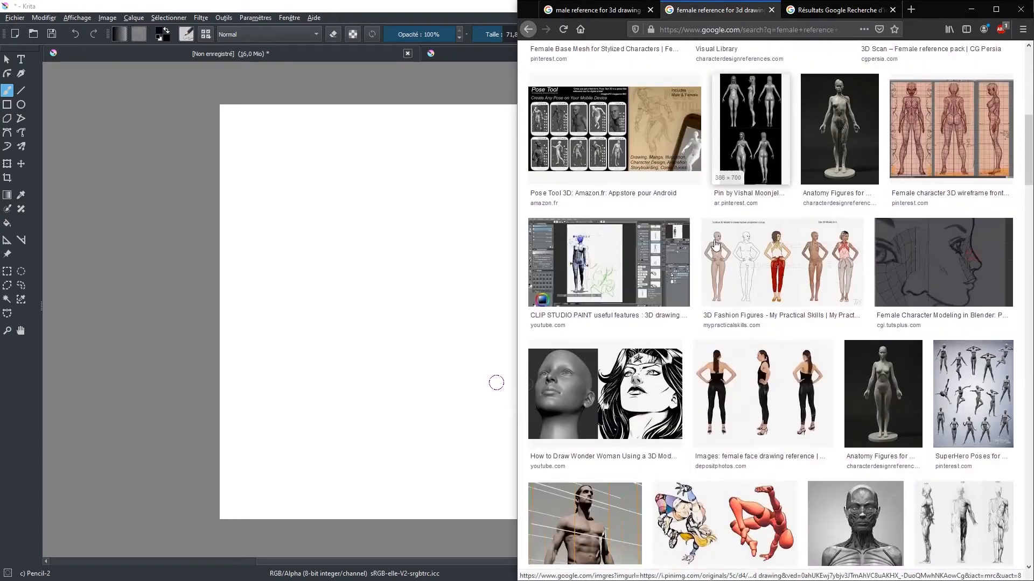
{"action": "scroll", "coordinate": [715, 245], "scroll_direction": "up", "scroll_amount": 10}
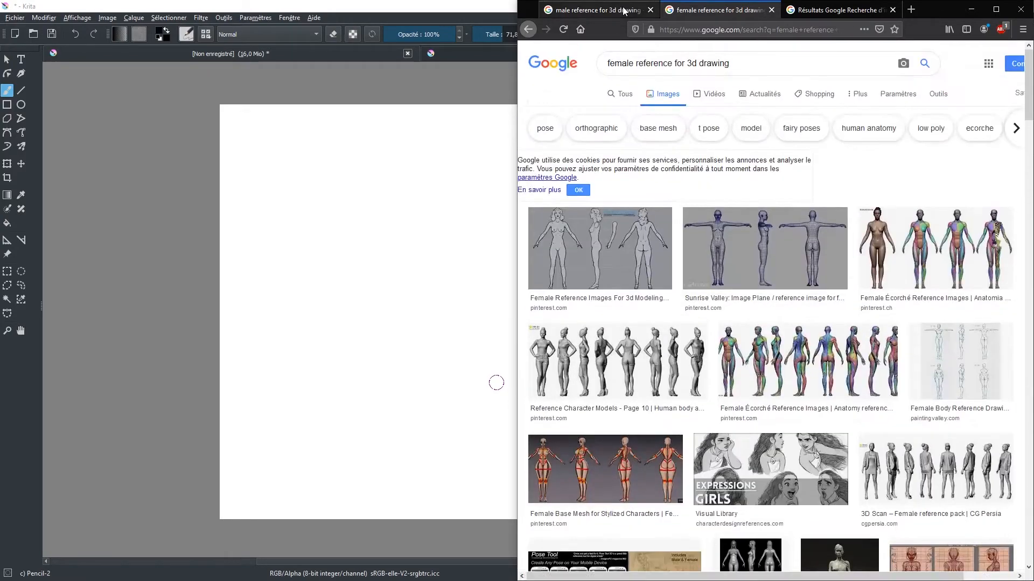
{"action": "left_click", "coordinate": [623, 11]}
{"action": "left_click", "coordinate": [722, 11]}
{"action": "left_click", "coordinate": [588, 10]}
{"action": "left_click", "coordinate": [721, 11]}
{"action": "left_click", "coordinate": [582, 17]}
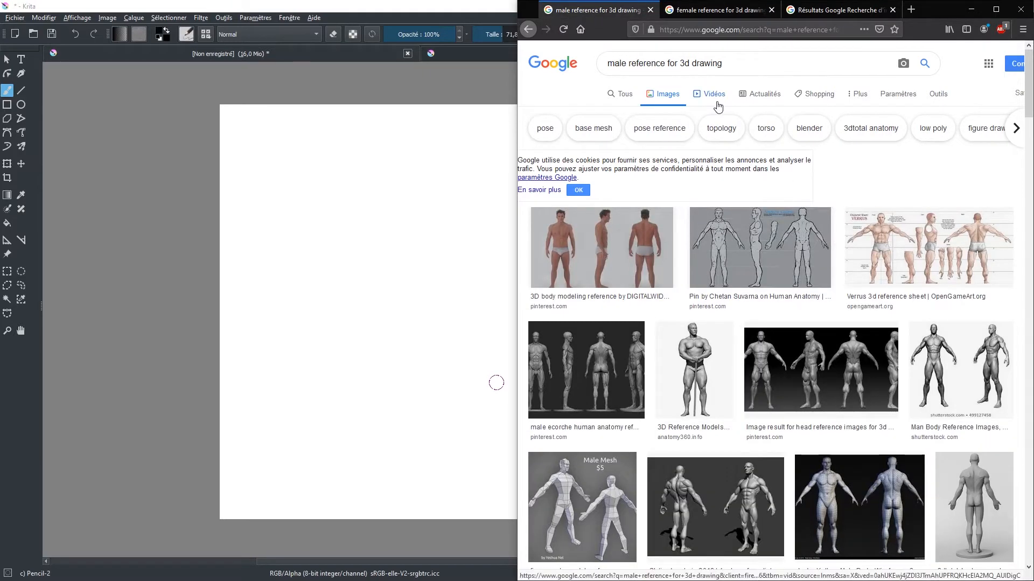
Step: Save the grey three-view male anatomy image from the browser into the Images > ABA > Krita folder
{"action": "left_click", "coordinate": [813, 11]}
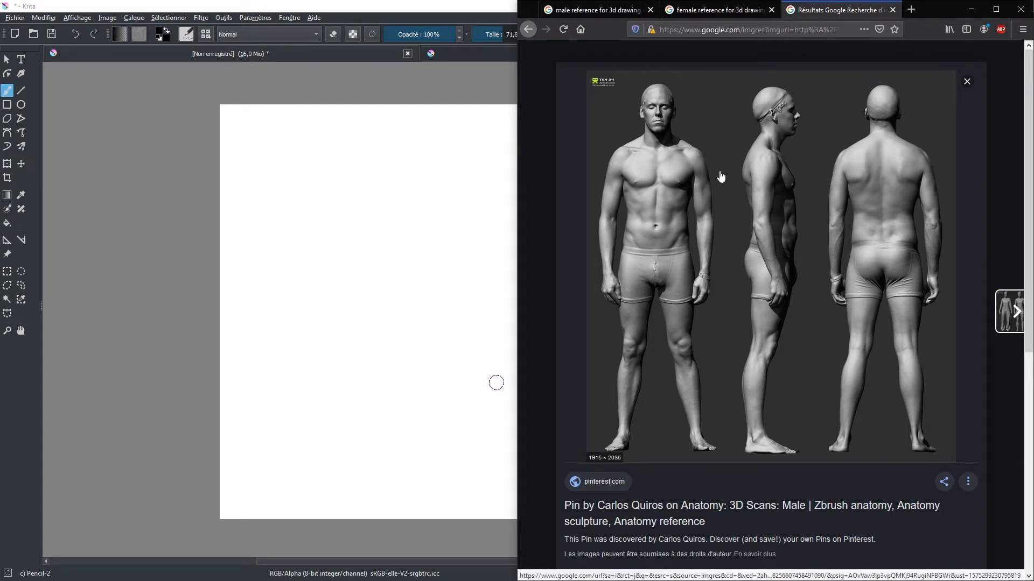
{"action": "left_click", "coordinate": [62, 572]}
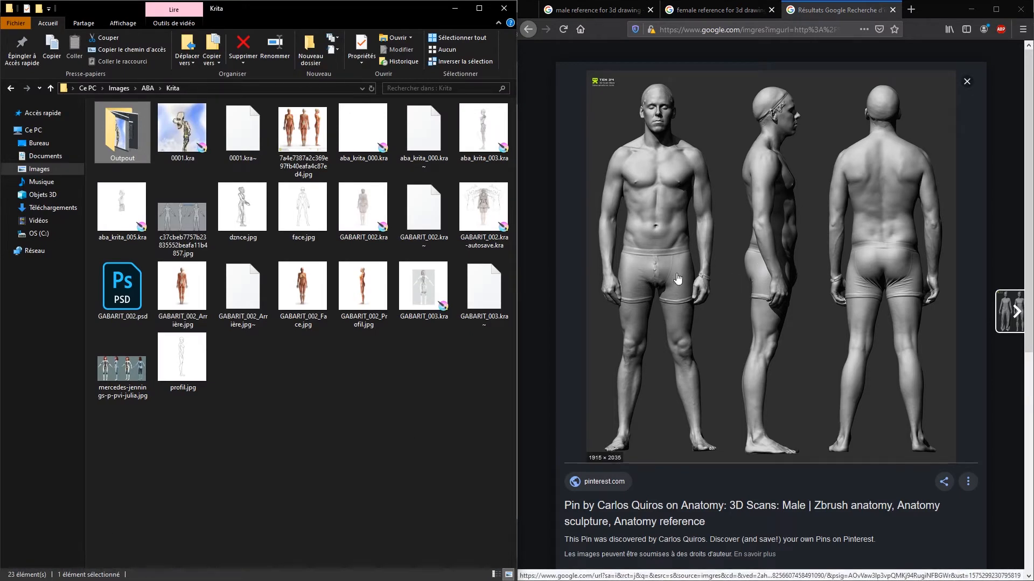
{"action": "left_click_drag", "start_coordinate": [771, 230], "coordinate": [364, 390]}
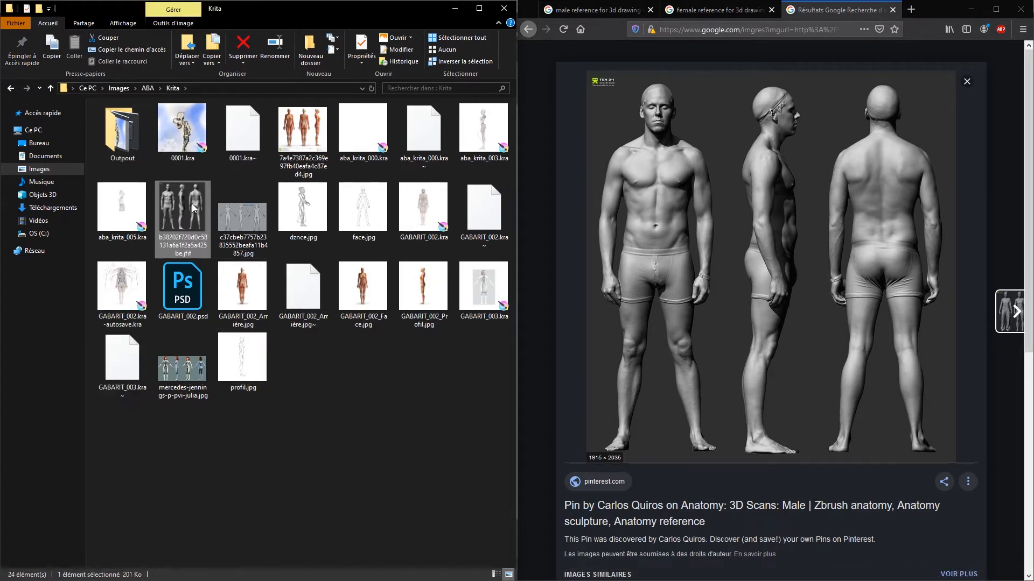
Step: Minimize the browser and insert the saved male anatomy image into the Krita document as a reference image
{"action": "left_click", "coordinate": [971, 9]}
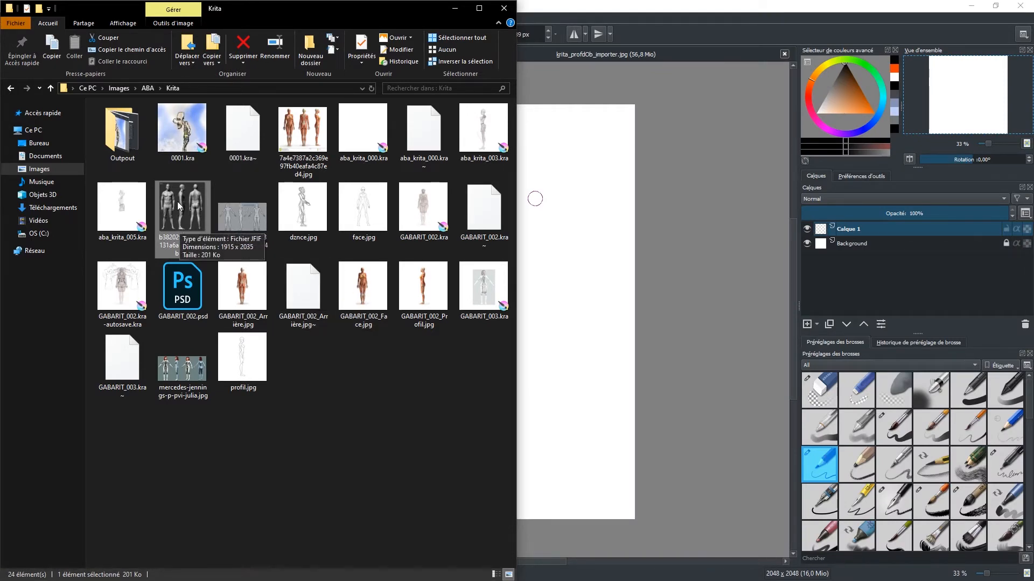
{"action": "left_click_drag", "start_coordinate": [177, 201], "coordinate": [574, 236]}
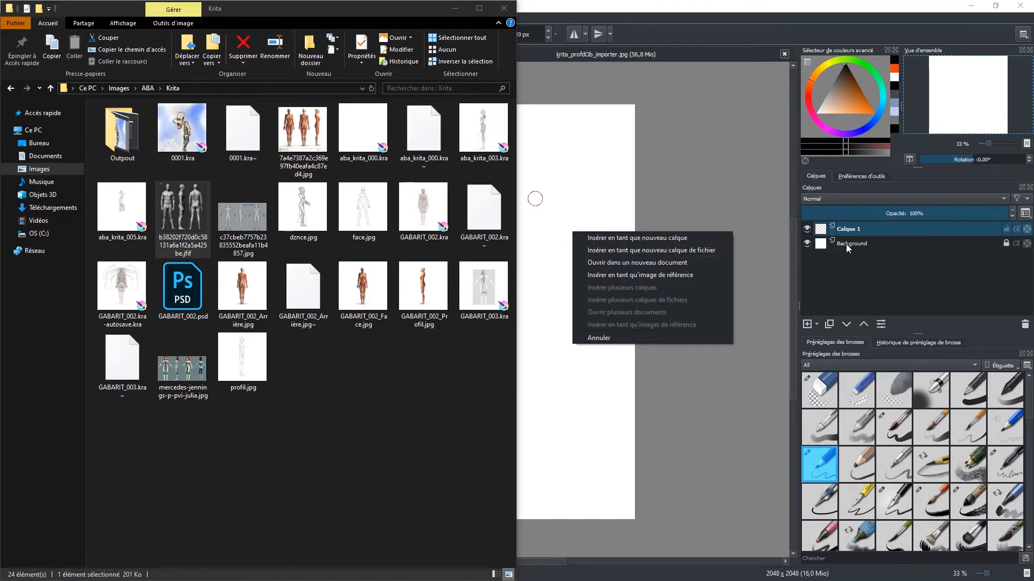
{"action": "left_click", "coordinate": [654, 275]}
{"action": "left_click", "coordinate": [625, 304]}
{"action": "left_click_drag", "start_coordinate": [690, 329], "coordinate": [226, 242]}
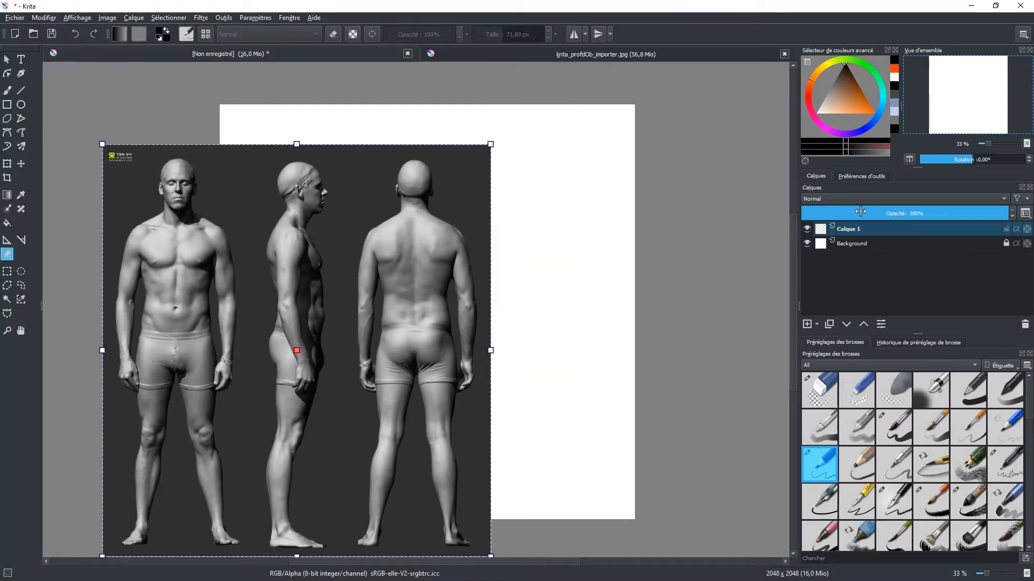
Step: Rescale the reference image and place it outside the canvas, beside its left edge
{"action": "left_click_drag", "start_coordinate": [490, 144], "coordinate": [294, 351]}
{"action": "left_click_drag", "start_coordinate": [215, 430], "coordinate": [120, 212]}
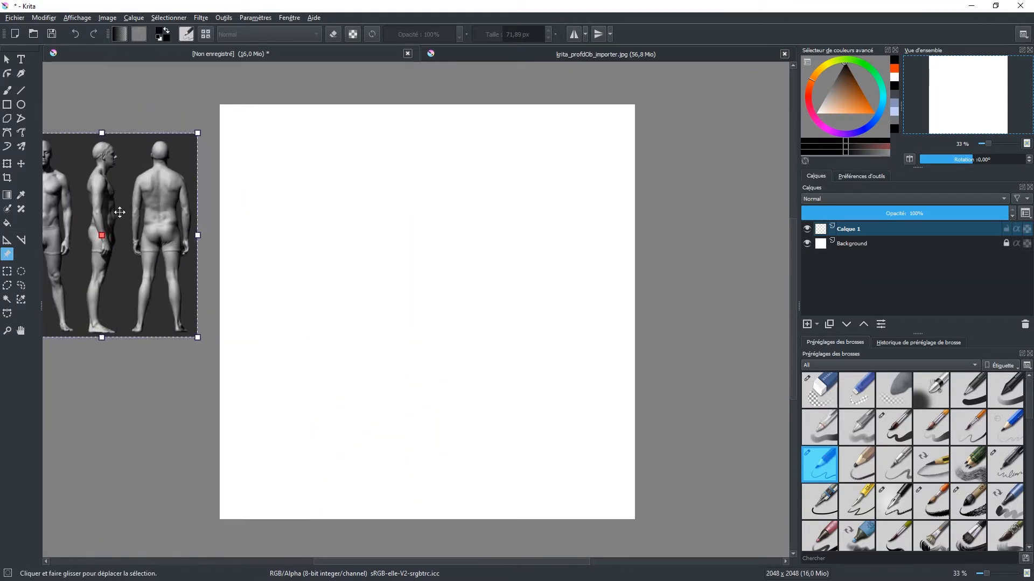
{"action": "left_click_drag", "start_coordinate": [245, 201], "coordinate": [398, 238]}
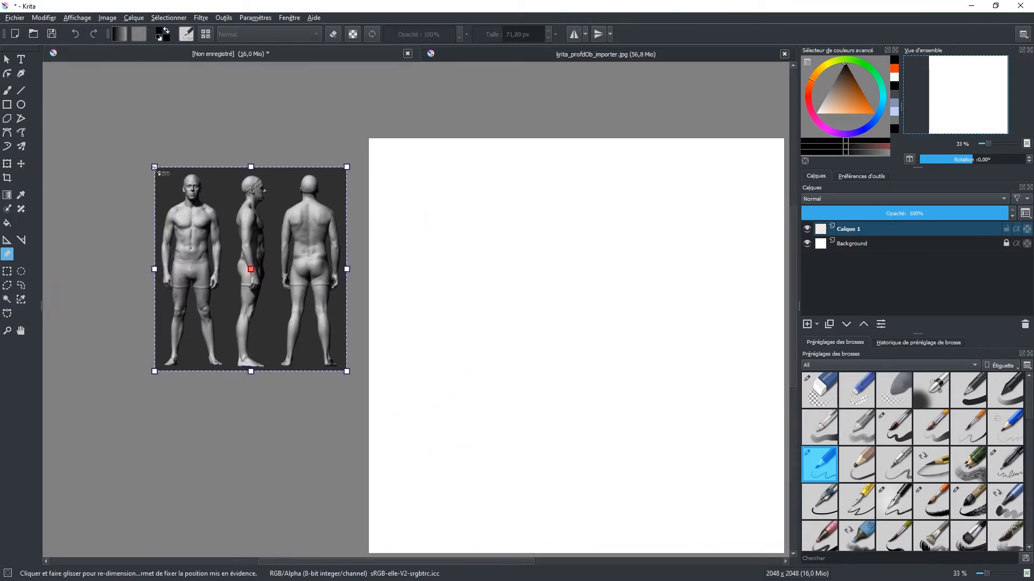
{"action": "left_click_drag", "start_coordinate": [156, 171], "coordinate": [197, 215]}
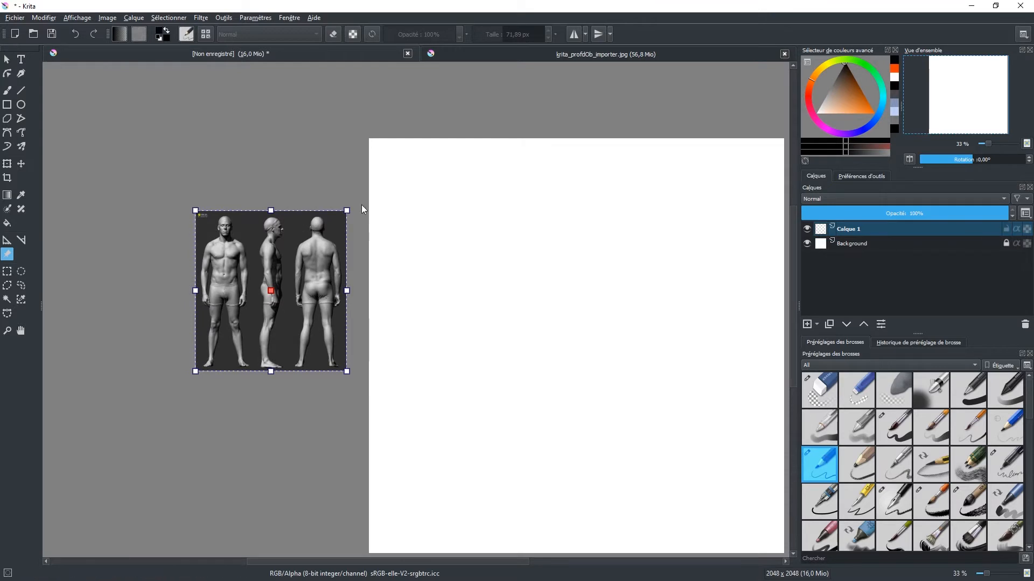
{"action": "left_click_drag", "start_coordinate": [347, 210], "coordinate": [460, 87]}
{"action": "left_click_drag", "start_coordinate": [370, 185], "coordinate": [266, 235]}
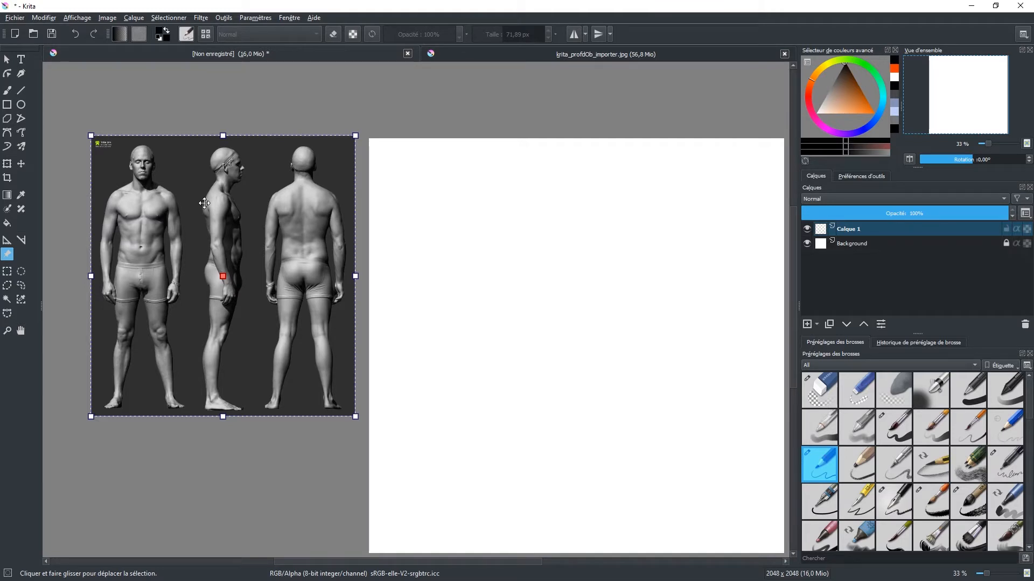
Step: Delete the reference image from beside the canvas
{"action": "key", "text": "Delete"}
{"action": "left_click_drag", "start_coordinate": [440, 235], "coordinate": [331, 184]}
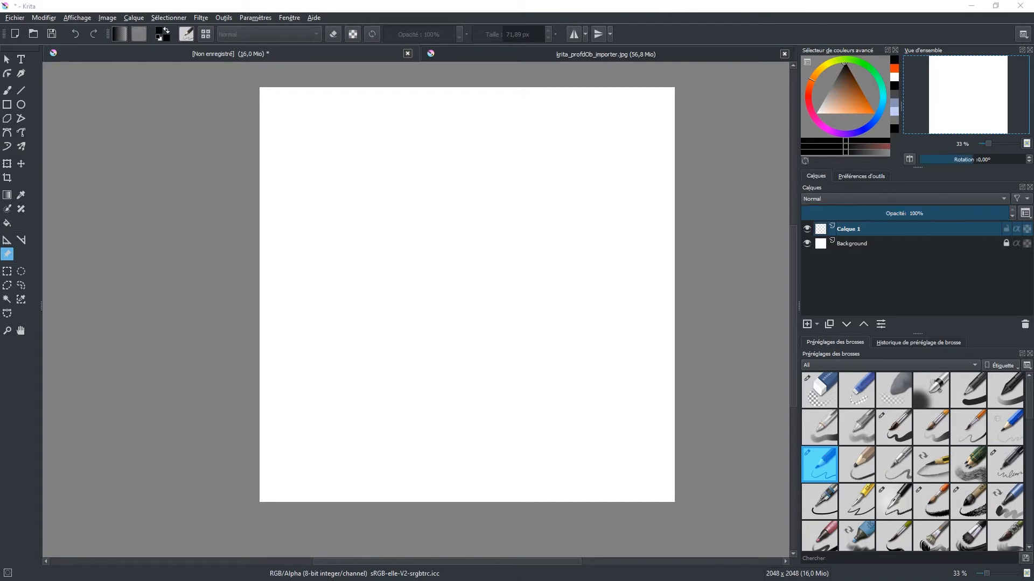
Step: Insert the saved male anatomy image from the Krita folder as a new layer in the document
{"action": "key", "text": "alt+Tab"}
{"action": "left_click_drag", "start_coordinate": [180, 196], "coordinate": [604, 284]}
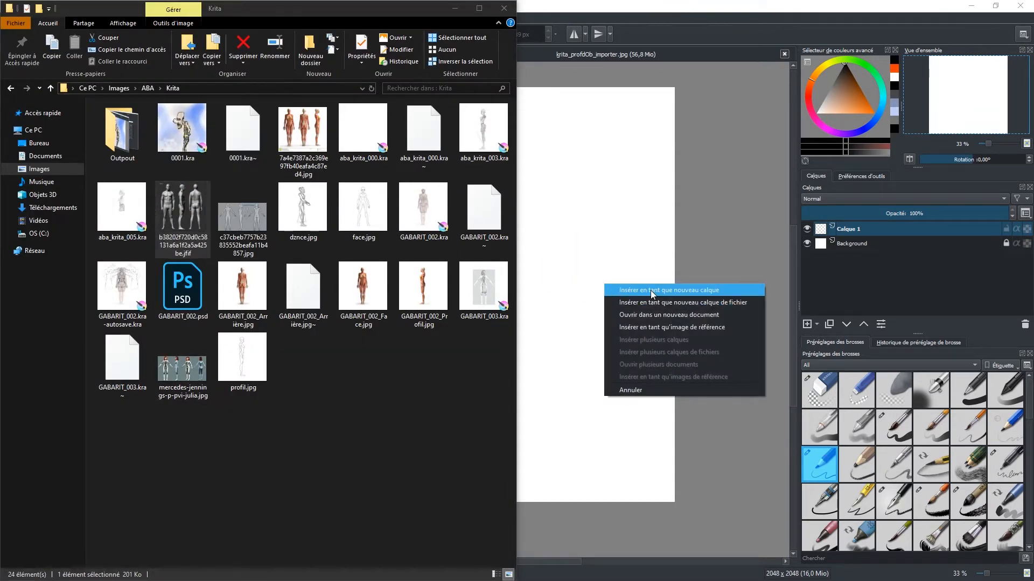
{"action": "left_click", "coordinate": [671, 289]}
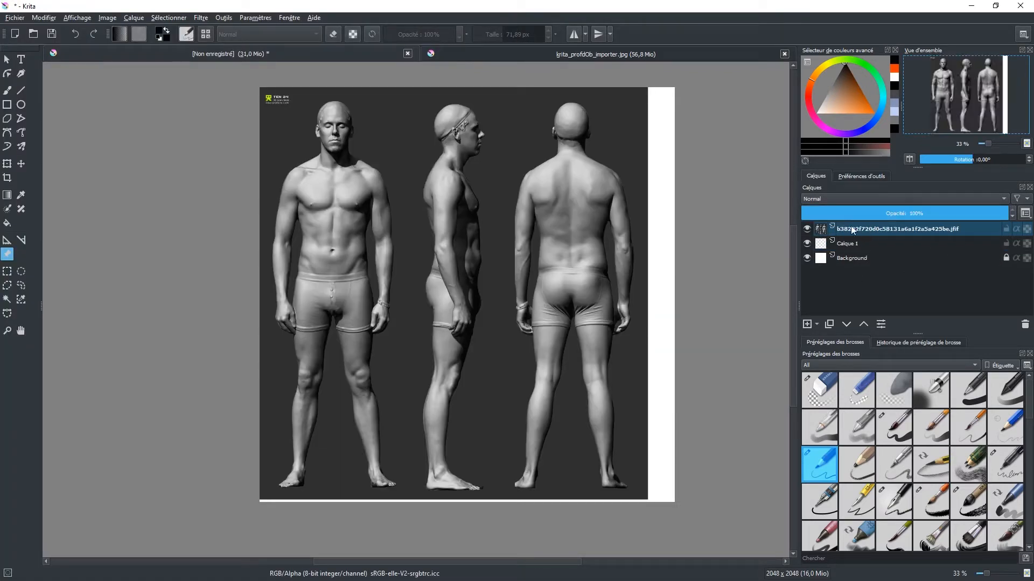
{"action": "mouse_move", "coordinate": [875, 228]}
Step: Show the rulers and place a horizontal guide across the figures' ankles at about 1850 px
{"action": "left_click", "coordinate": [72, 18]}
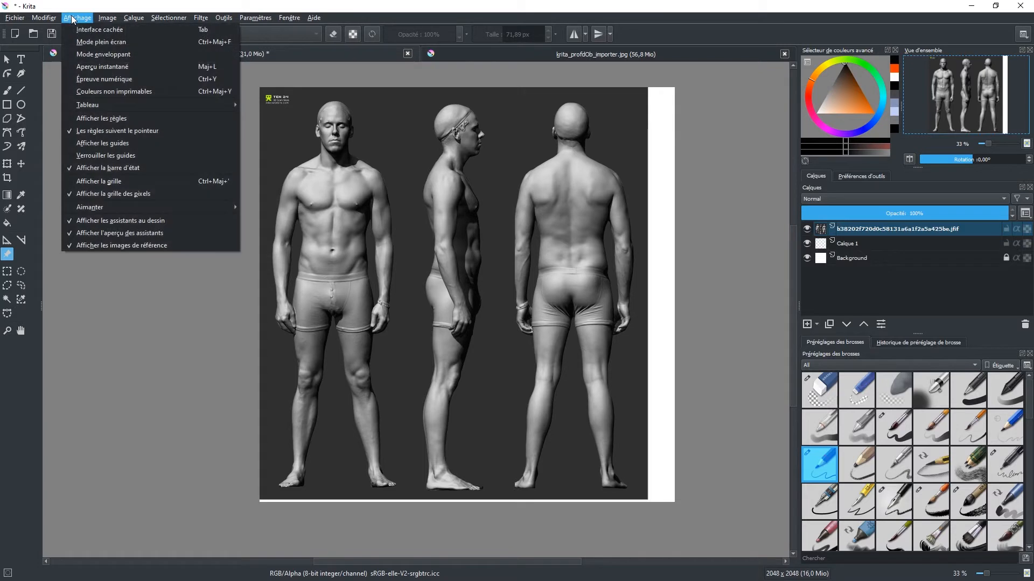
{"action": "left_click", "coordinate": [109, 118]}
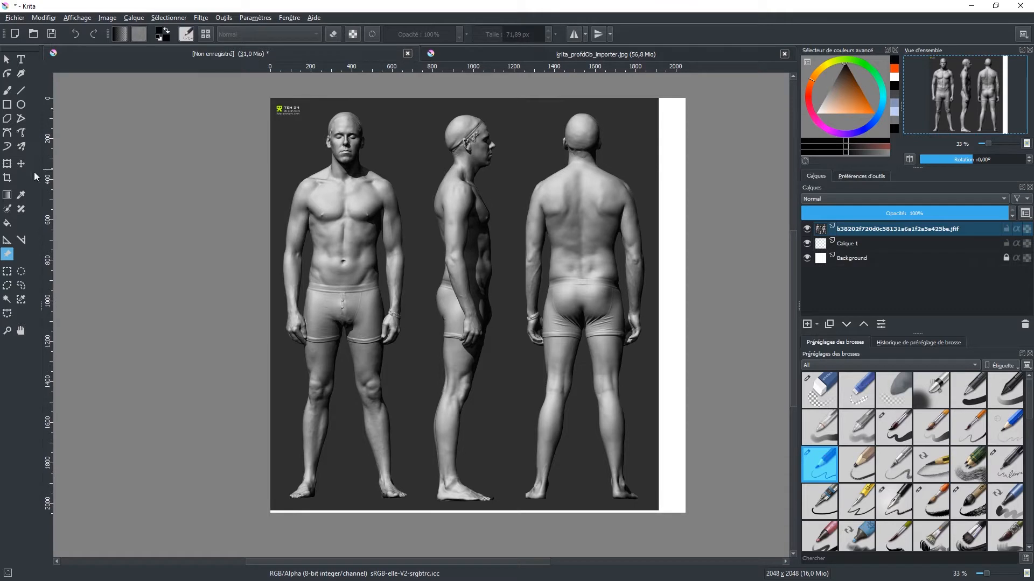
{"action": "left_click_drag", "start_coordinate": [406, 66], "coordinate": [474, 477]}
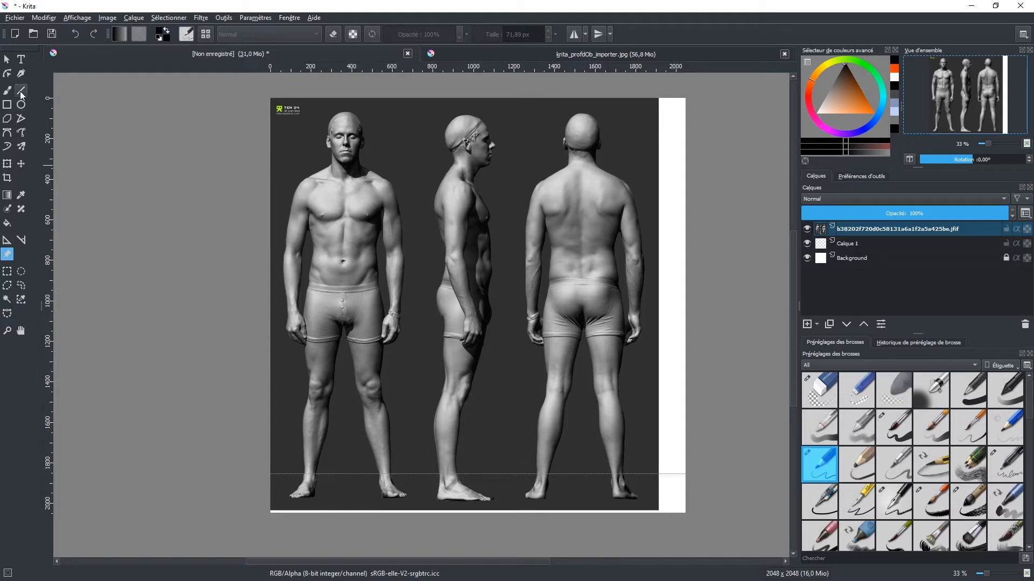
{"action": "left_click", "coordinate": [77, 16]}
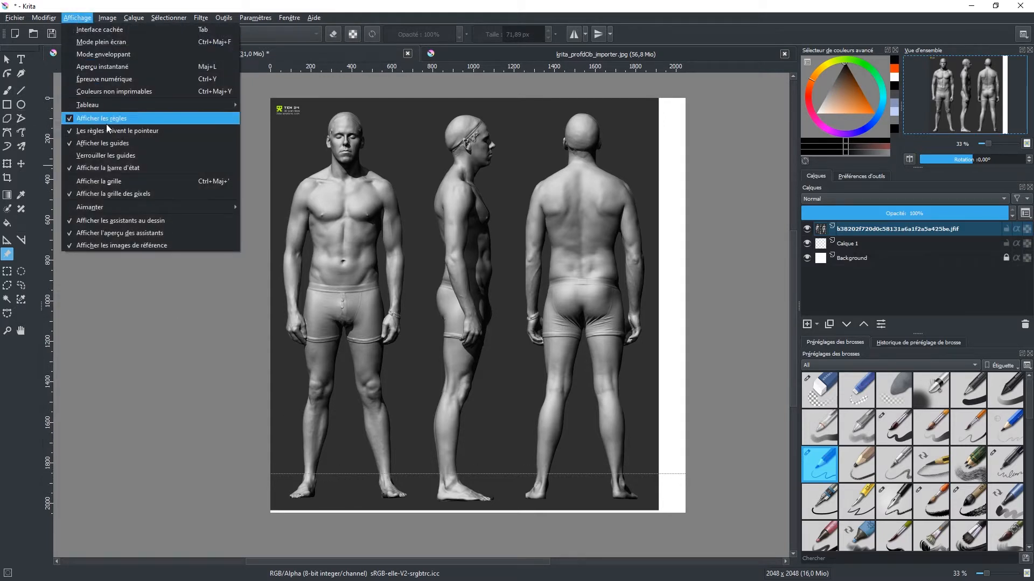
{"action": "left_click", "coordinate": [103, 156]}
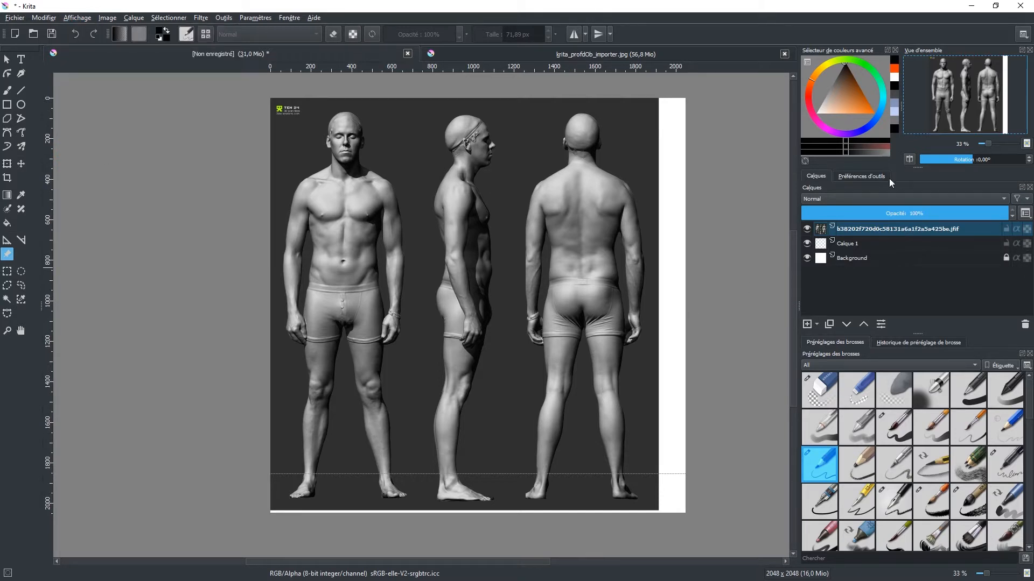
Step: Show the tool preferences and activate the Move tool
{"action": "left_click", "coordinate": [858, 175]}
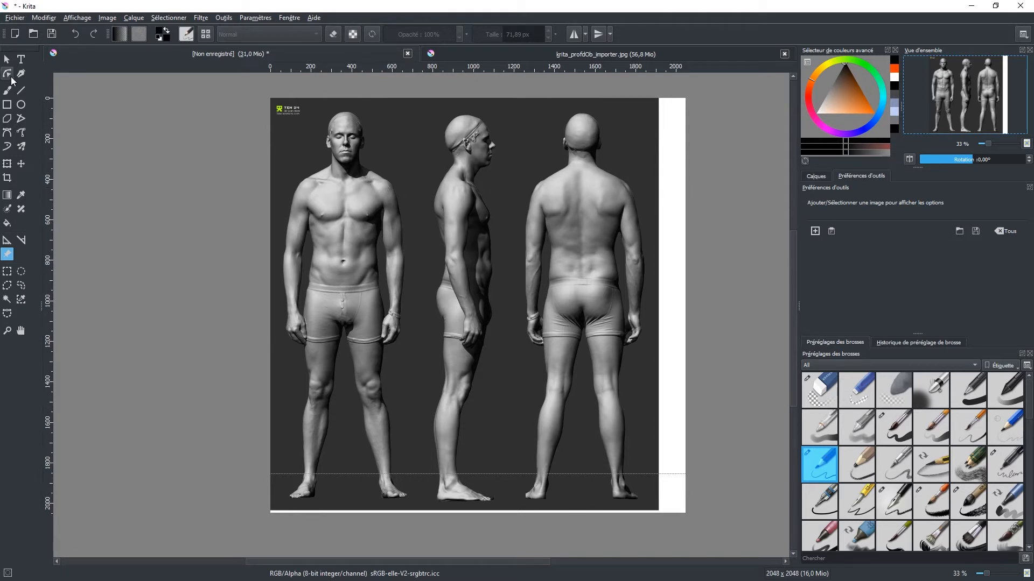
{"action": "left_click", "coordinate": [21, 164]}
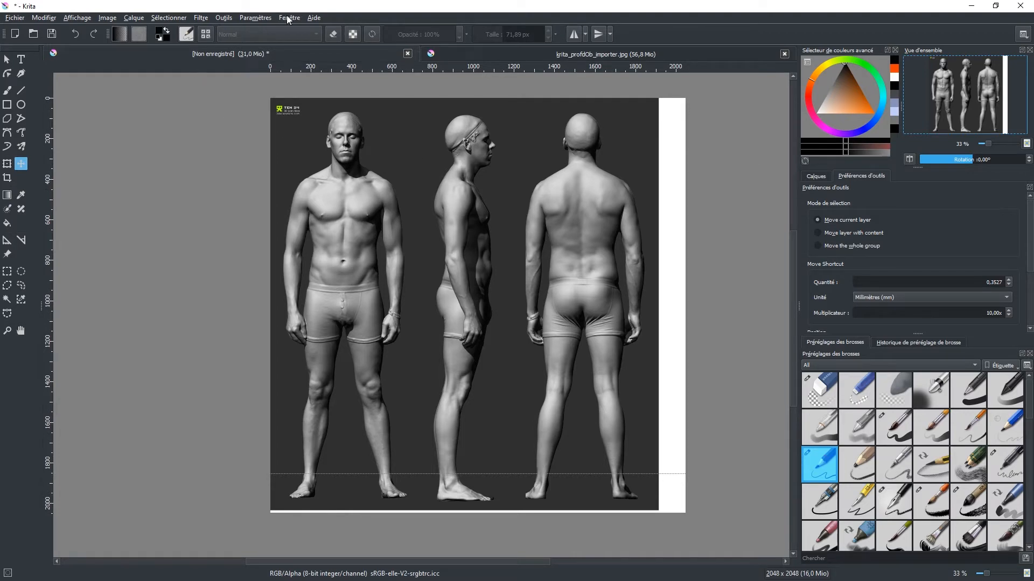
Step: Show the Grille et Guides docker and group it after Calques and Préférences d'outils
{"action": "left_click", "coordinate": [268, 18]}
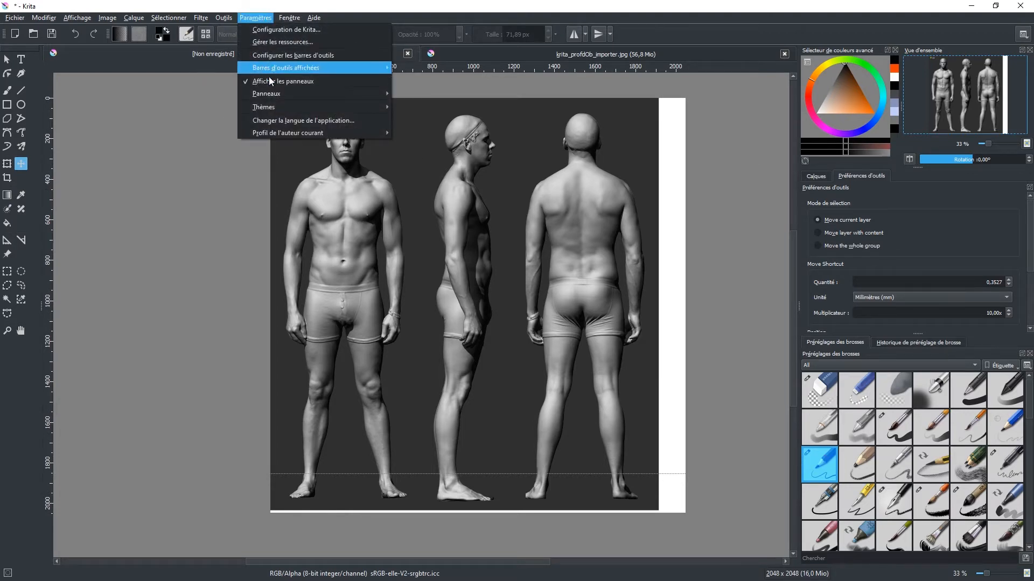
{"action": "mouse_move", "coordinate": [276, 97]}
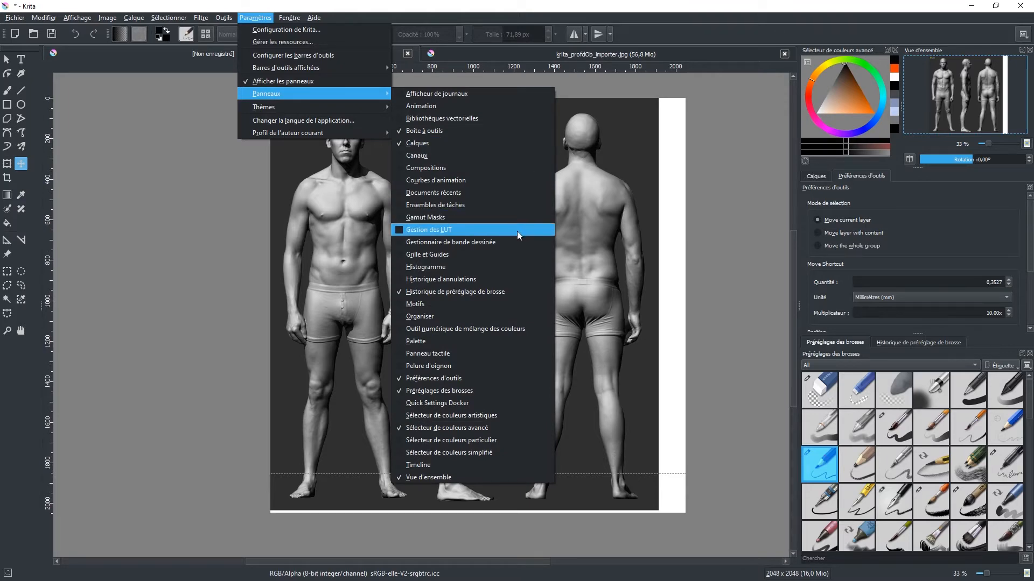
{"action": "left_click", "coordinate": [427, 253]}
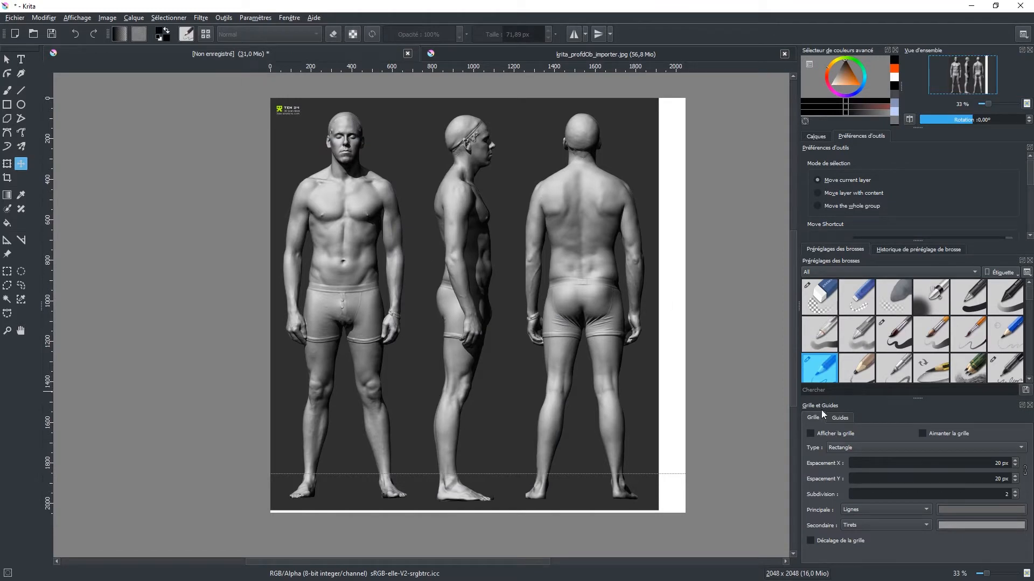
{"action": "left_click_drag", "start_coordinate": [868, 409], "coordinate": [967, 237]}
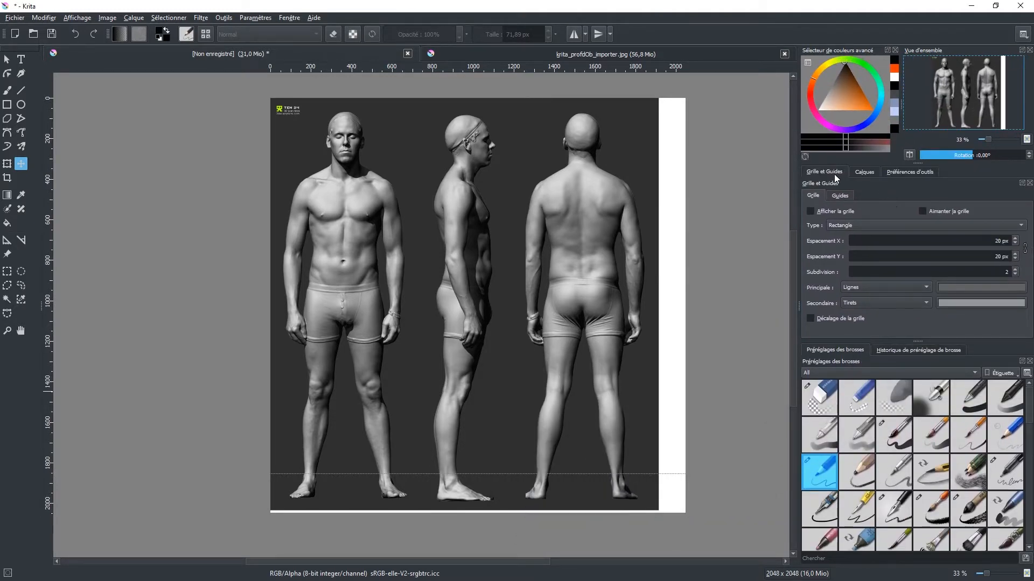
{"action": "left_click_drag", "start_coordinate": [886, 173], "coordinate": [923, 172]}
Step: Change the guides' colour to bright yellow-green #b8ff11
{"action": "left_click", "coordinate": [841, 196]}
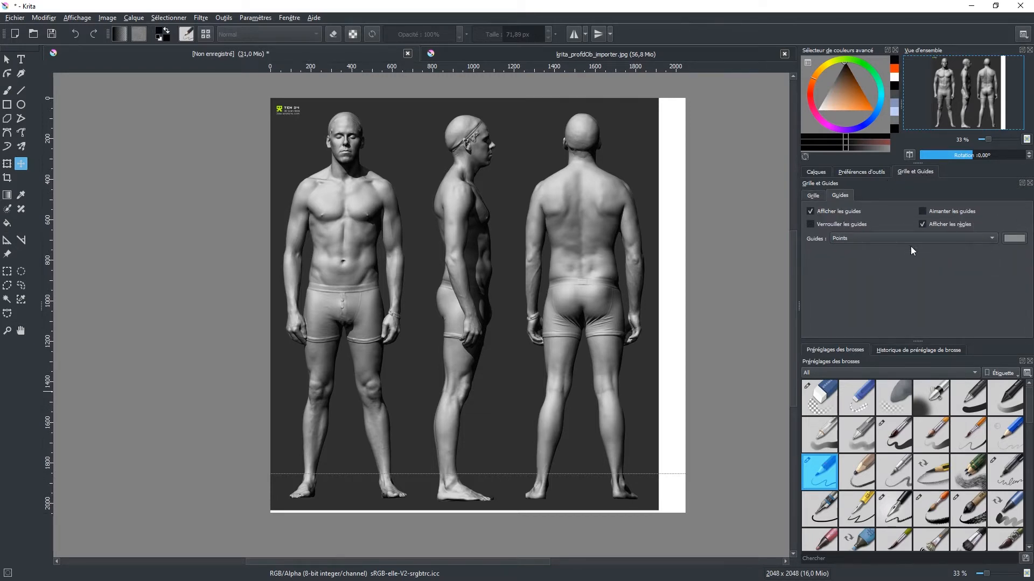
{"action": "left_click", "coordinate": [1015, 239]}
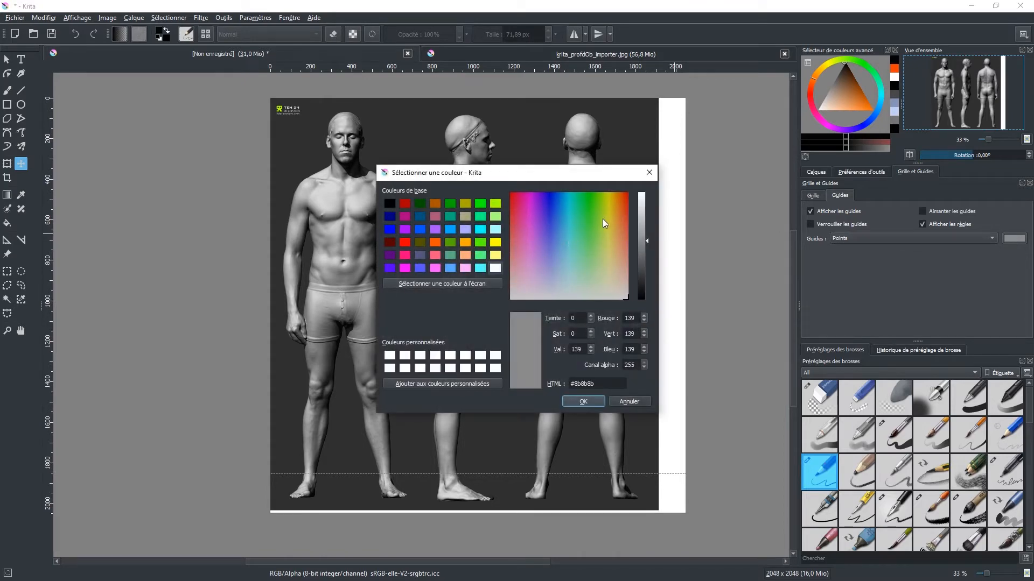
{"action": "left_click_drag", "start_coordinate": [599, 219], "coordinate": [603, 201]}
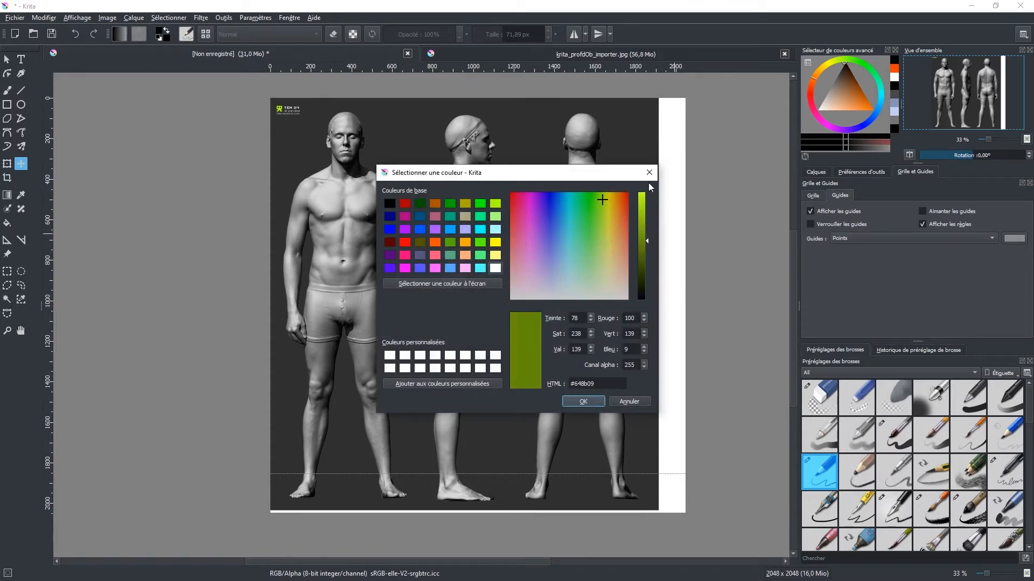
{"action": "left_click_drag", "start_coordinate": [646, 210], "coordinate": [645, 191]}
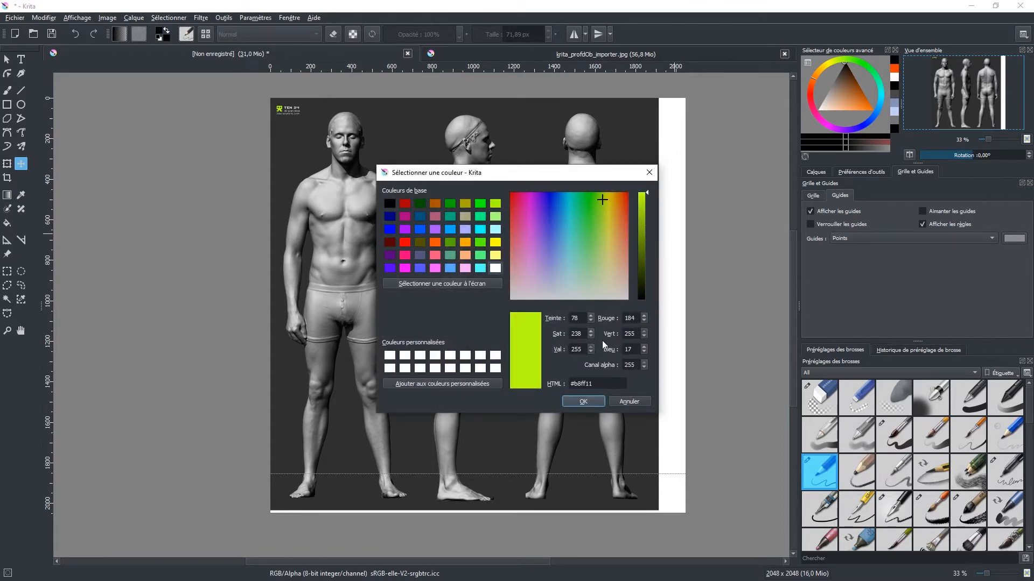
{"action": "left_click", "coordinate": [574, 402]}
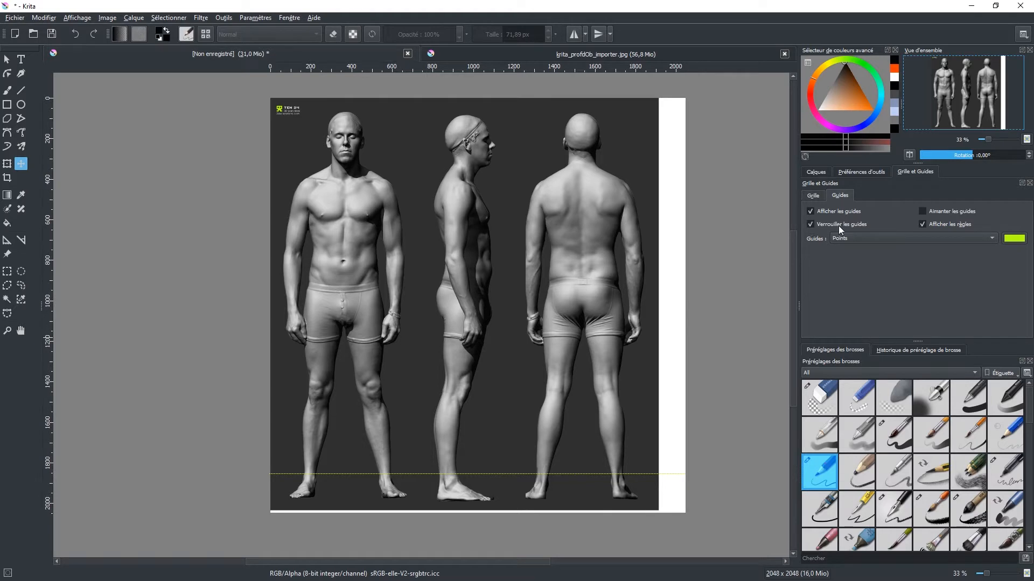
Step: Try the Lignes and Tirets styles on the guides and set the style back to Points
{"action": "left_click", "coordinate": [858, 235]}
{"action": "left_click", "coordinate": [854, 218]}
{"action": "left_click", "coordinate": [854, 233]}
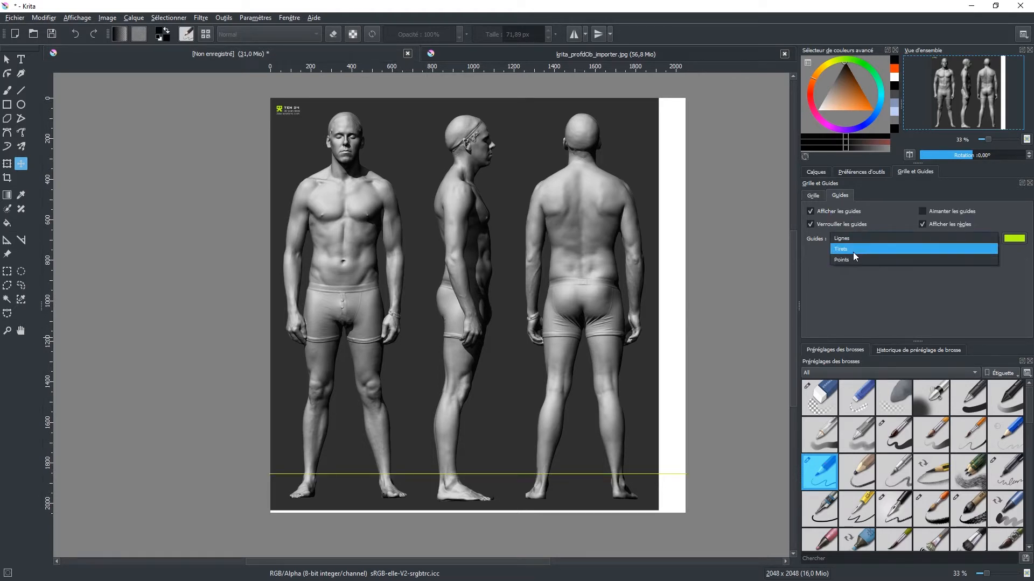
{"action": "left_click", "coordinate": [853, 252]}
{"action": "left_click", "coordinate": [851, 235]}
{"action": "left_click", "coordinate": [852, 251]}
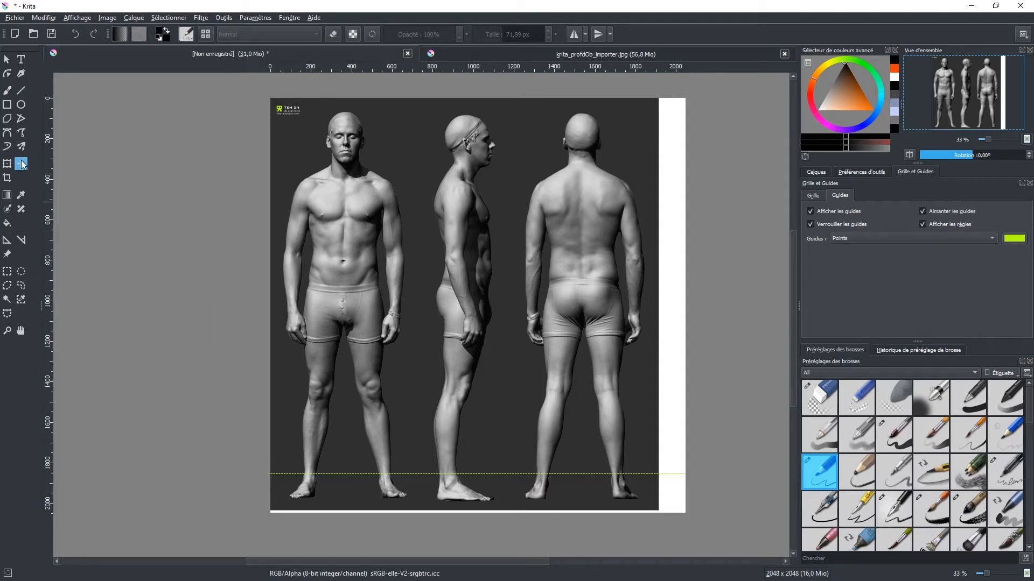
Step: Reposition the reference image with the Move tool and turn on snapping to the image bounds (Limites d'image aimantées)
{"action": "left_click", "coordinate": [334, 264]}
{"action": "left_click_drag", "start_coordinate": [303, 385], "coordinate": [328, 346]}
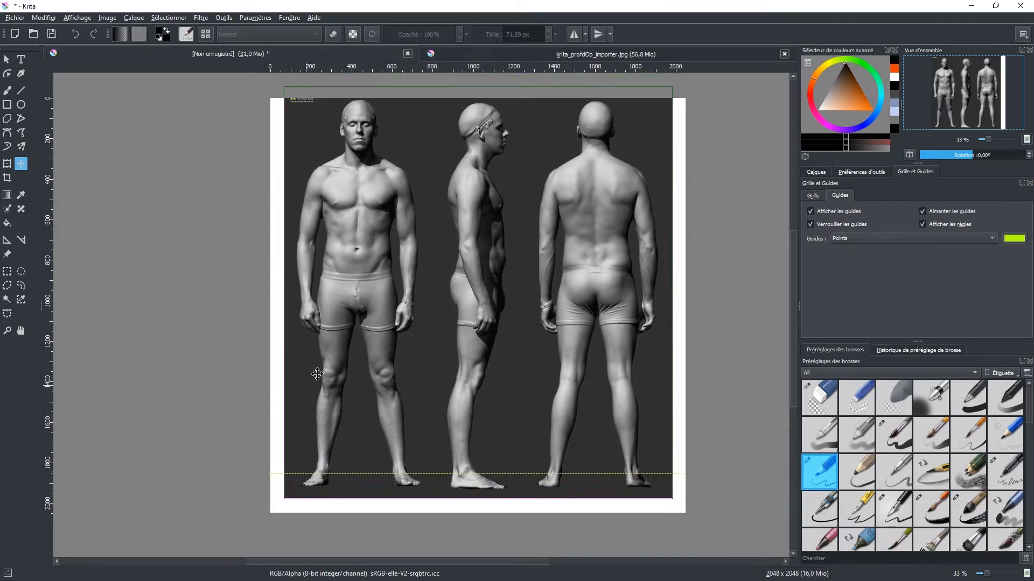
{"action": "left_click", "coordinate": [77, 18]}
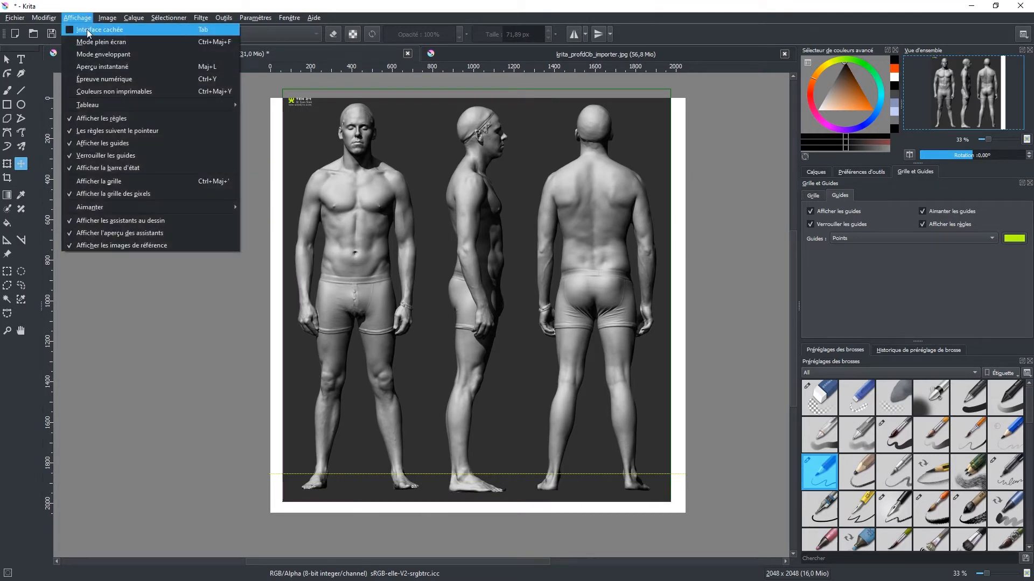
{"action": "mouse_move", "coordinate": [147, 205]}
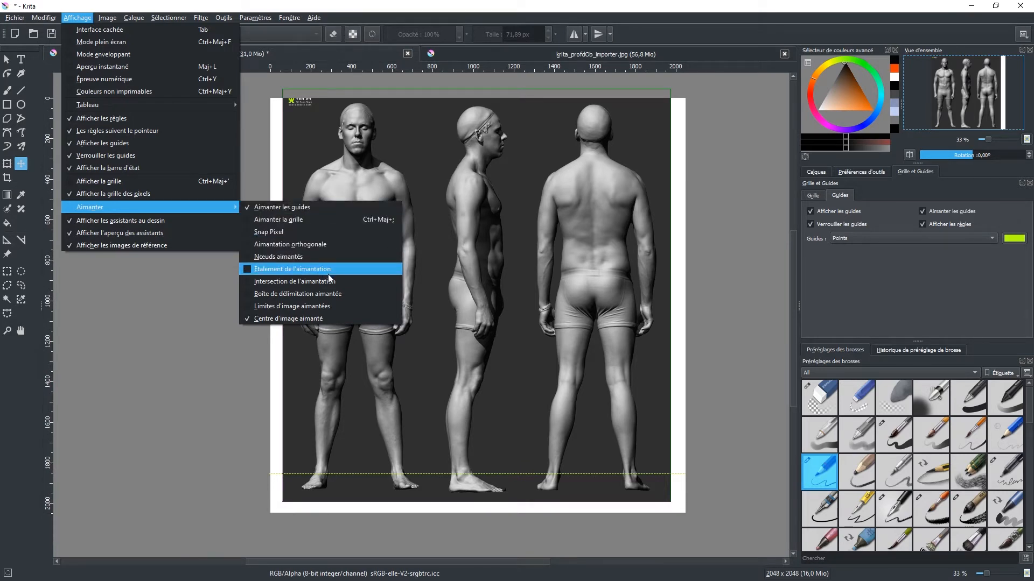
{"action": "left_click", "coordinate": [324, 304]}
{"action": "mouse_move", "coordinate": [363, 372]}
{"action": "left_mouse_down"}
{"action": "mouse_move", "coordinate": [369, 330]}
{"action": "mouse_move", "coordinate": [385, 322]}
{"action": "mouse_move", "coordinate": [375, 334]}
{"action": "mouse_move", "coordinate": [335, 324]}
{"action": "mouse_move", "coordinate": [358, 352]}
{"action": "left_mouse_up"}
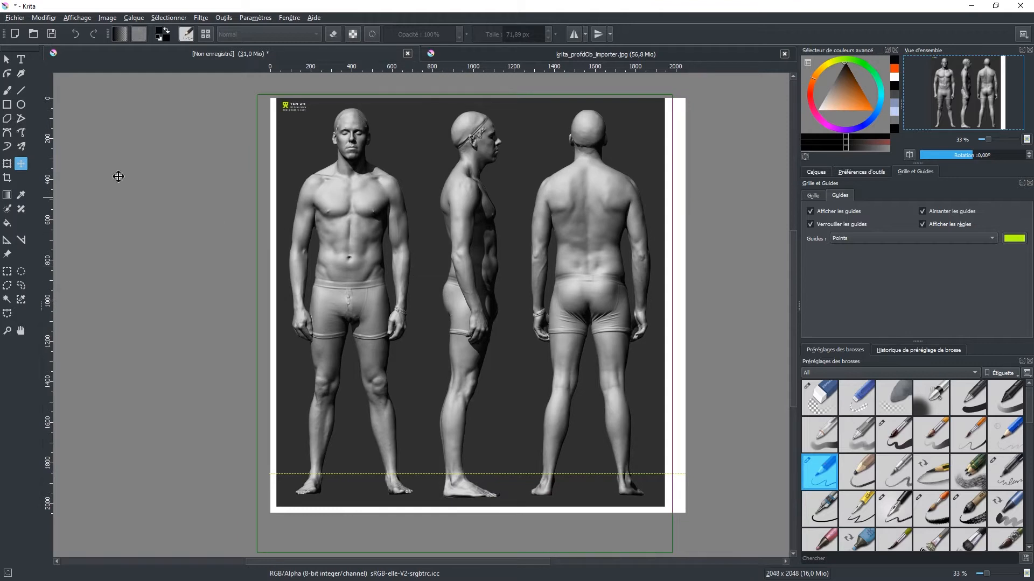
Step: Move the reference image until the feet rest on the lower guide and add a horizontal guide at about 185 px
{"action": "left_click", "coordinate": [394, 448]}
{"action": "left_click_drag", "start_coordinate": [394, 448], "coordinate": [401, 427]}
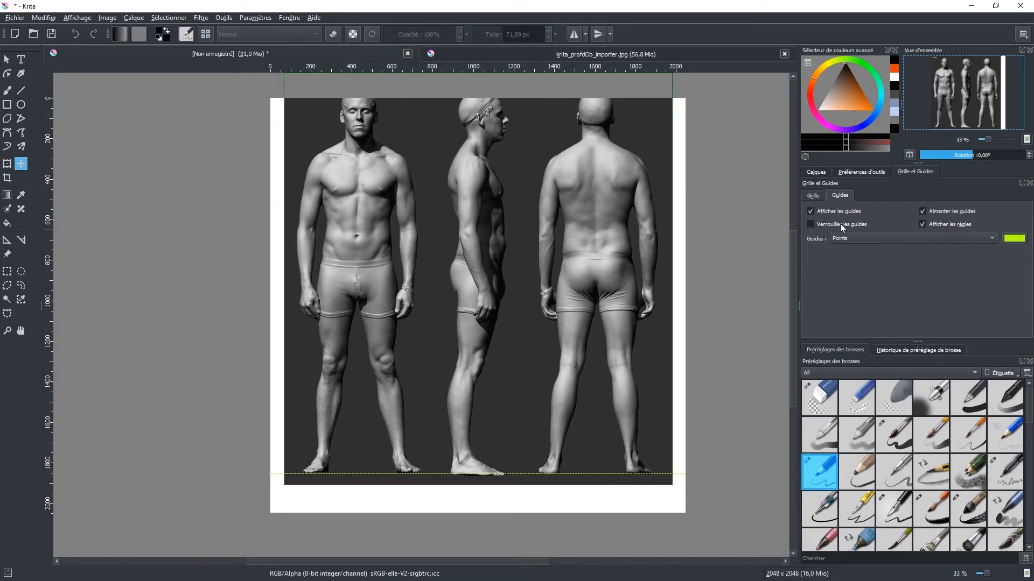
{"action": "left_click_drag", "start_coordinate": [332, 66], "coordinate": [338, 135]}
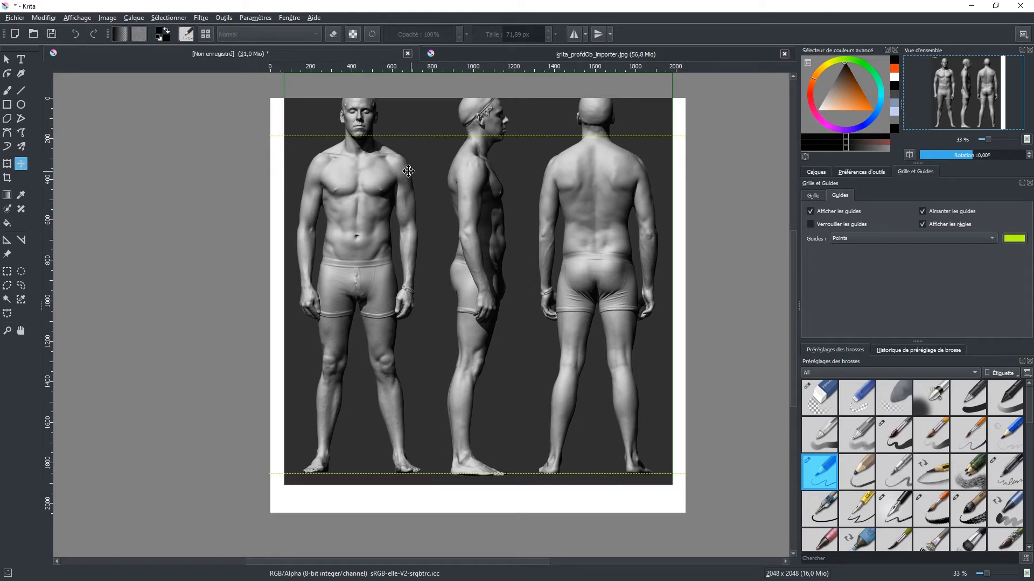
Step: Start a free transform of the reference image and show its tool preferences
{"action": "left_click", "coordinate": [7, 166]}
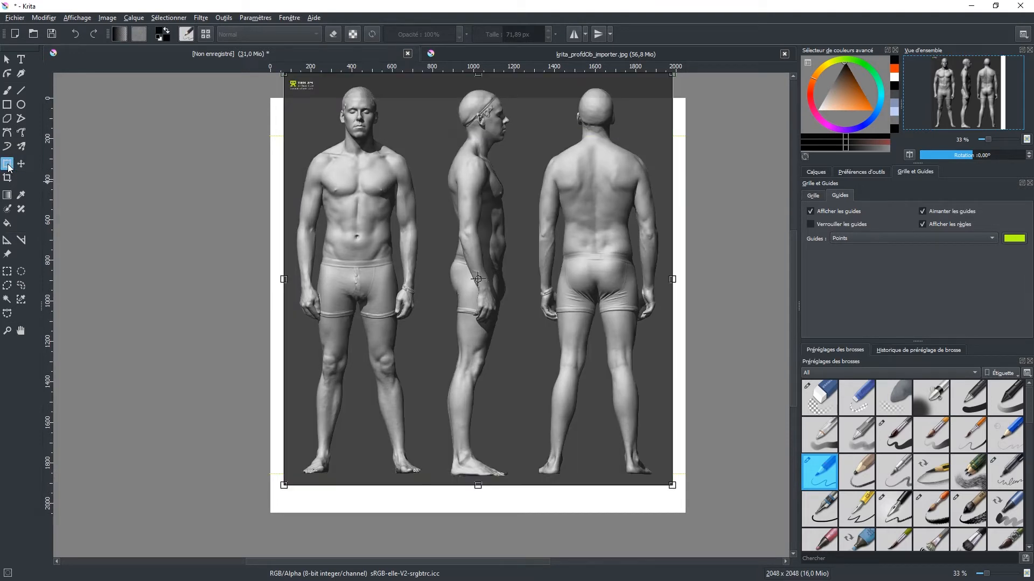
{"action": "left_click_drag", "start_coordinate": [230, 175], "coordinate": [221, 200]}
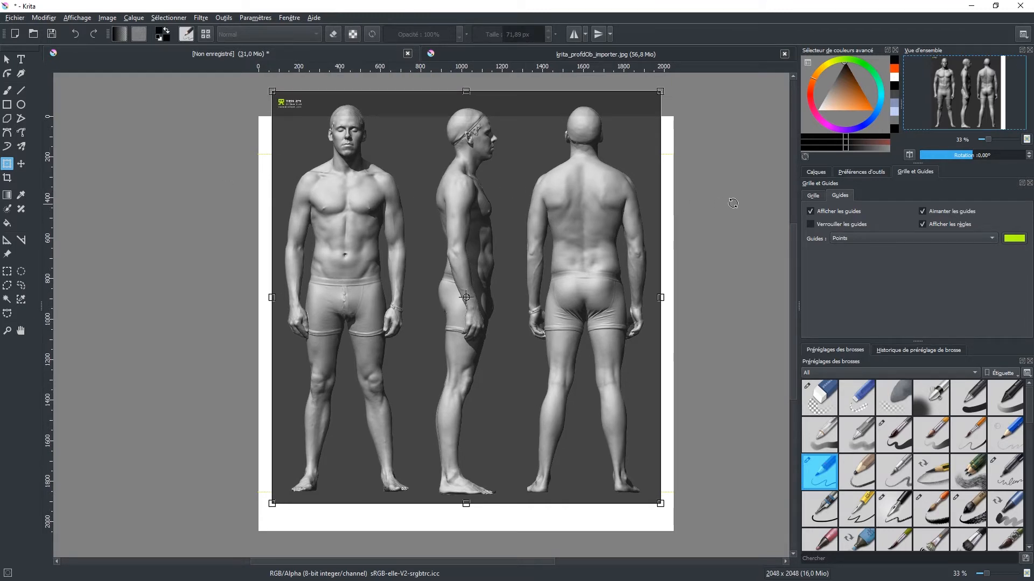
{"action": "left_click", "coordinate": [858, 172]}
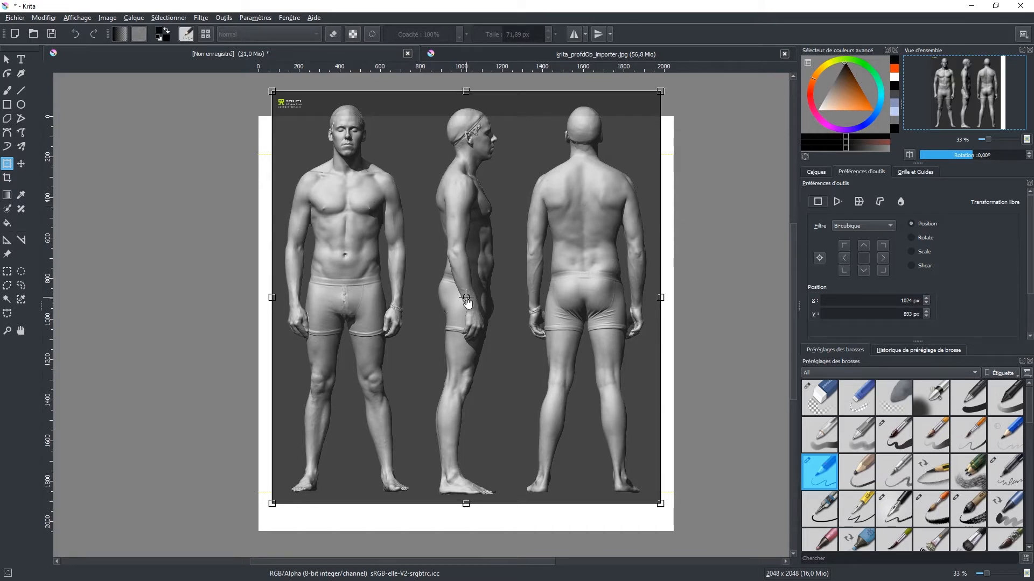
Step: Try moving the transform pivot to other anchor points and shifting the image from its edge, and undo the changes
{"action": "left_click_drag", "start_coordinate": [466, 299], "coordinate": [498, 390]}
{"action": "left_click", "coordinate": [863, 270]}
{"action": "left_click", "coordinate": [846, 259]}
{"action": "left_click_drag", "start_coordinate": [276, 296], "coordinate": [288, 298]}
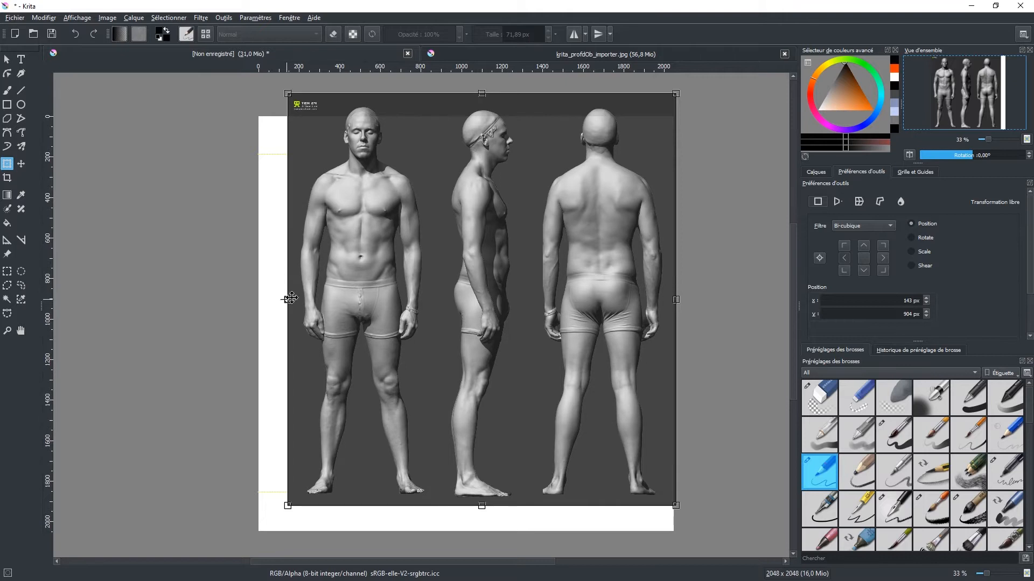
{"action": "key", "text": "ctrl+z"}
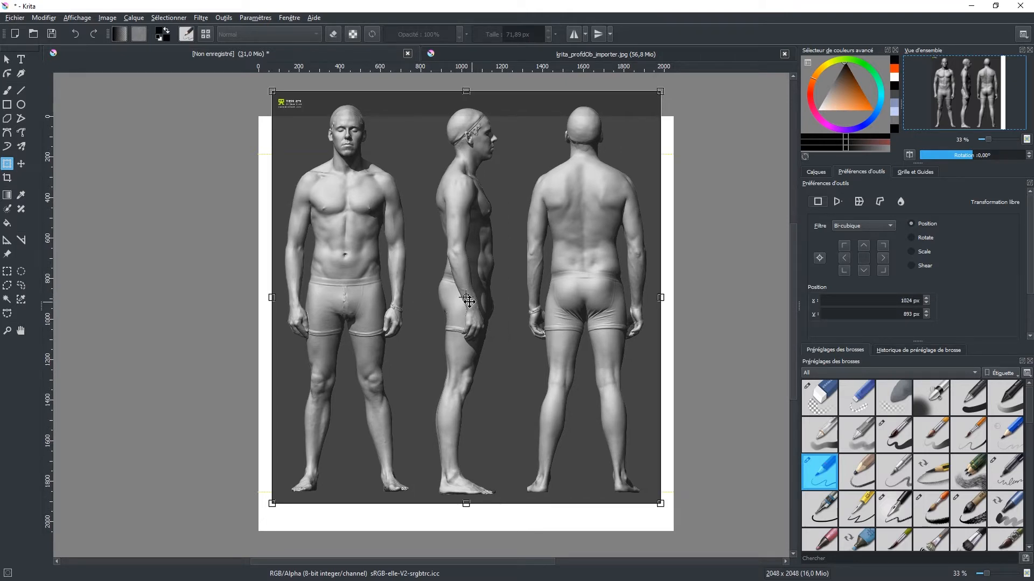
Step: Place the transform pivot at the front figure's heel at 615, 1852 px and apply the transform
{"action": "left_click_drag", "start_coordinate": [467, 300], "coordinate": [386, 495]}
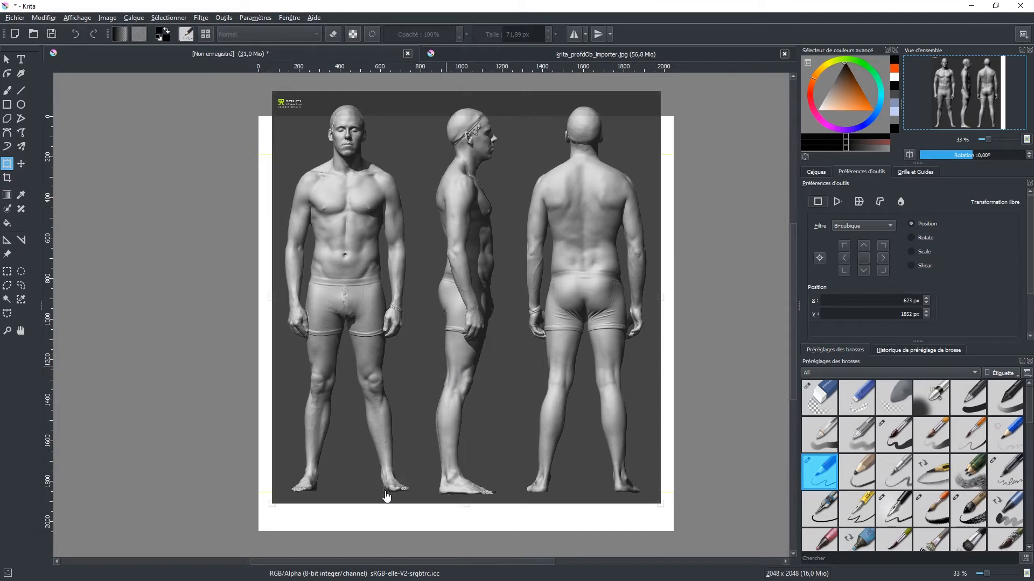
{"action": "scroll", "coordinate": [385, 496], "scroll_direction": "up", "scroll_amount": 6}
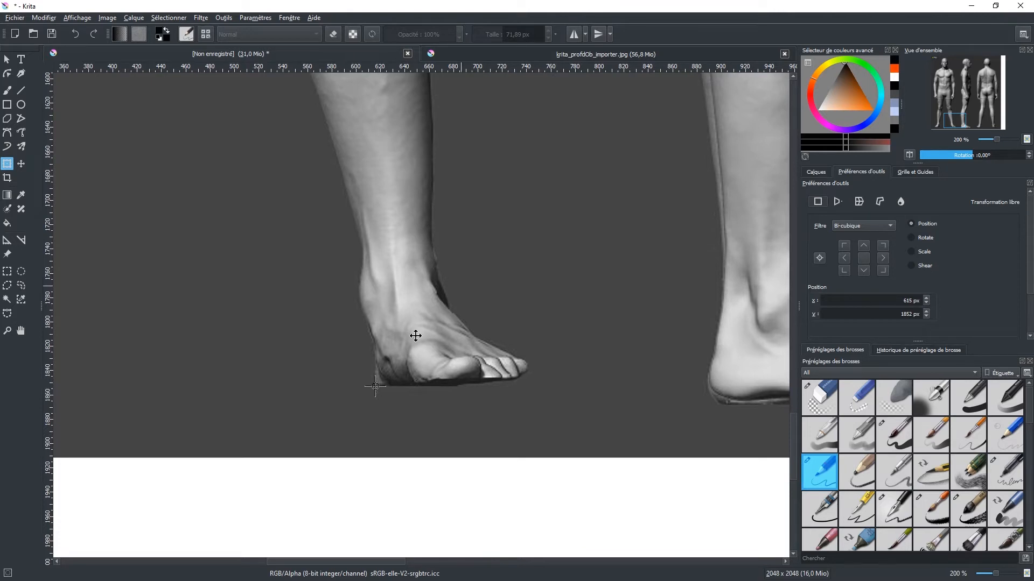
{"action": "scroll", "coordinate": [375, 386], "scroll_direction": "down", "scroll_amount": 5}
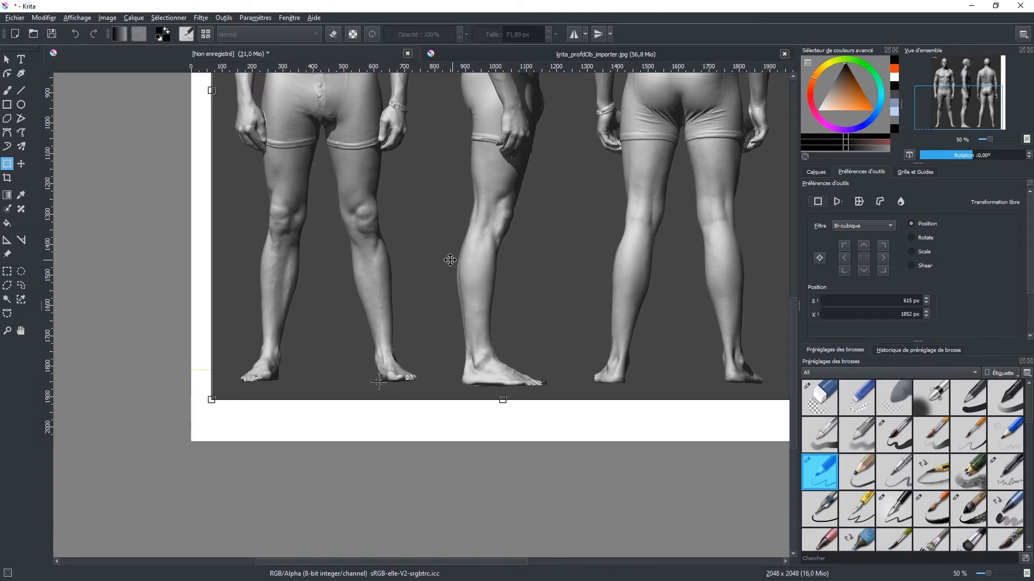
{"action": "key", "text": "Return"}
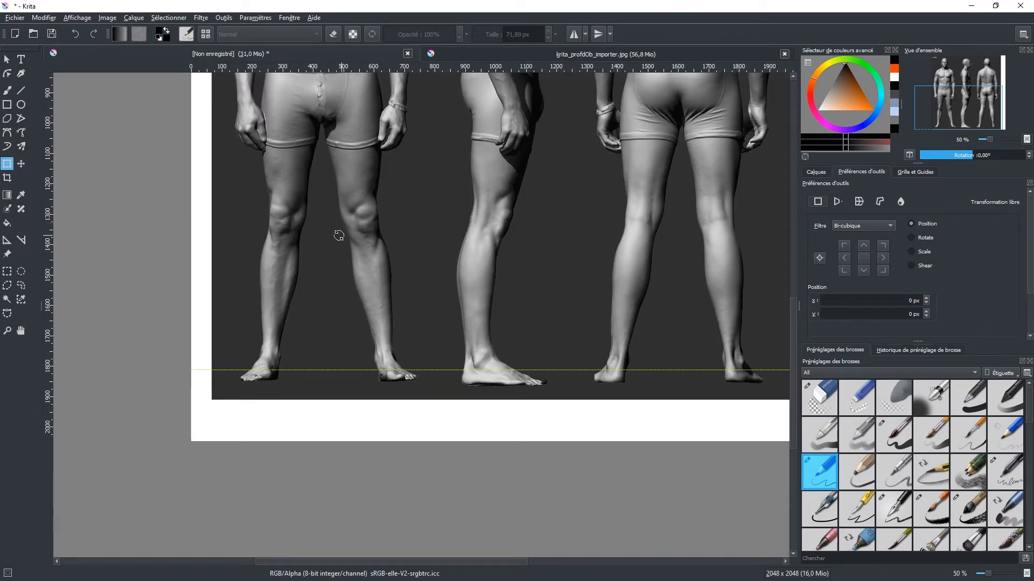
Step: Restart the free transform and place its pivot under the front figure's foot at 667, 1845 px
{"action": "left_click", "coordinate": [339, 235]}
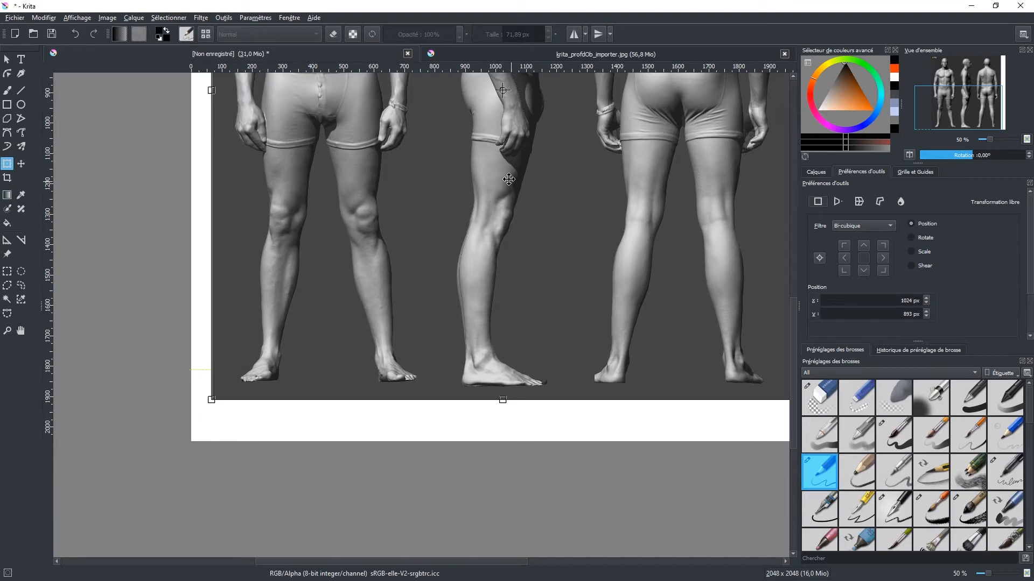
{"action": "left_click_drag", "start_coordinate": [503, 90], "coordinate": [377, 388]}
{"action": "scroll", "coordinate": [385, 387], "scroll_direction": "up", "scroll_amount": 4}
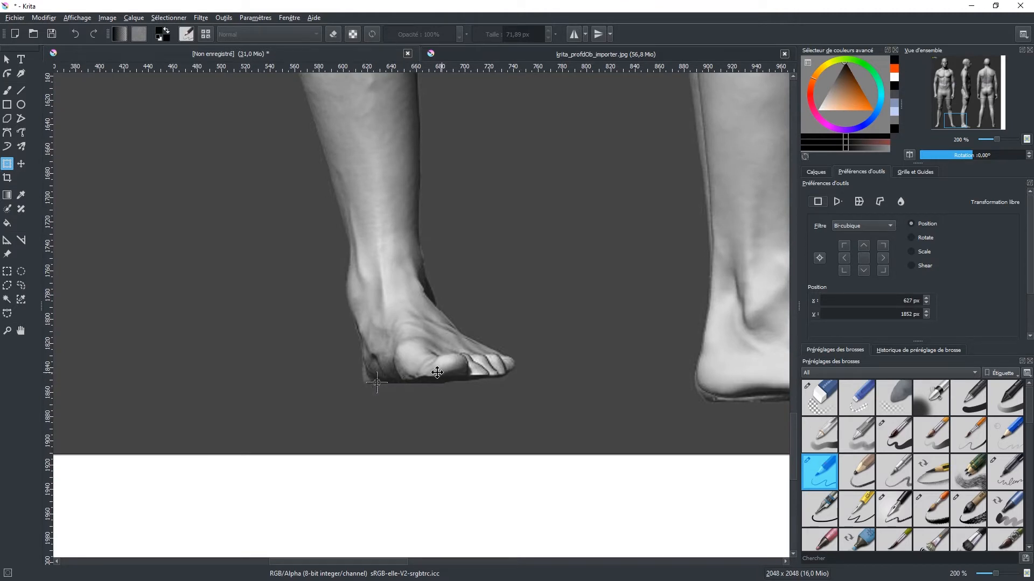
{"action": "left_click_drag", "start_coordinate": [382, 388], "coordinate": [426, 379]}
{"action": "scroll", "coordinate": [420, 309], "scroll_direction": "down", "scroll_amount": 2}
{"action": "scroll", "coordinate": [420, 309], "scroll_direction": "down", "scroll_amount": 5}
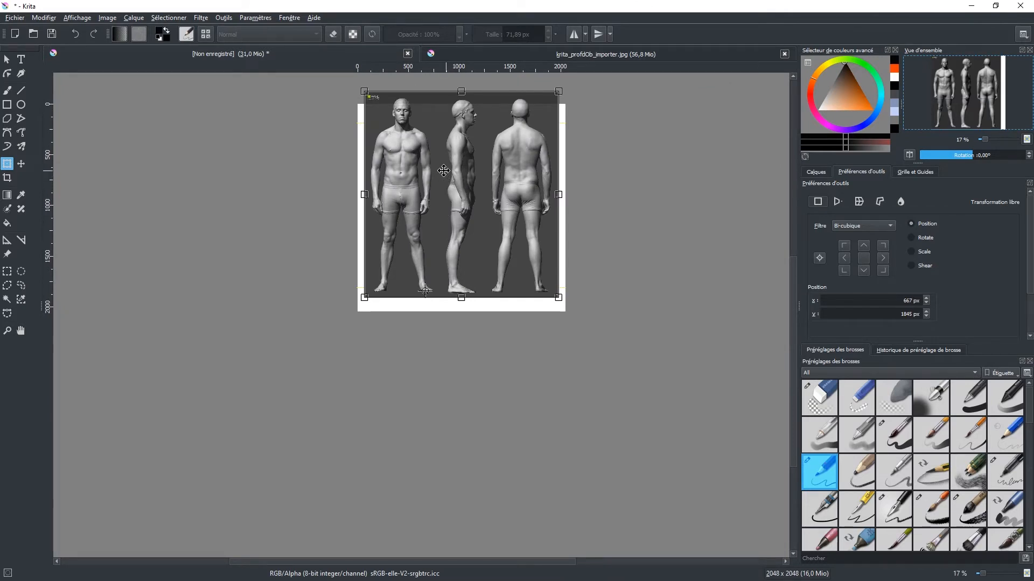
Step: Scale the reference image down proportionally around the foot pivot, bringing the head close to the upper guide
{"action": "left_click_drag", "start_coordinate": [463, 171], "coordinate": [439, 245]}
{"action": "scroll", "coordinate": [439, 244], "scroll_direction": "up", "scroll_amount": 2}
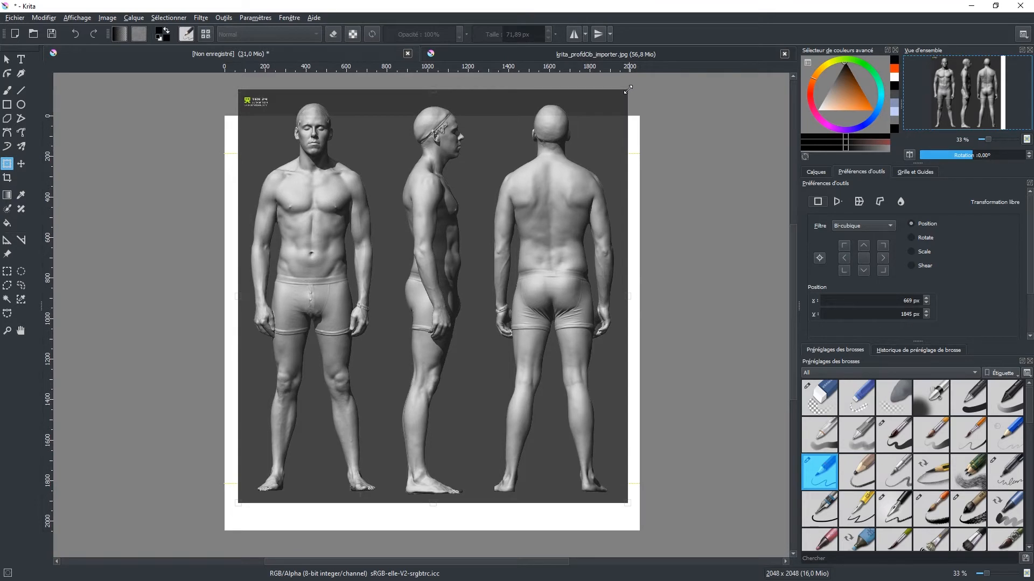
{"action": "left_click_drag", "start_coordinate": [628, 89], "coordinate": [627, 91]}
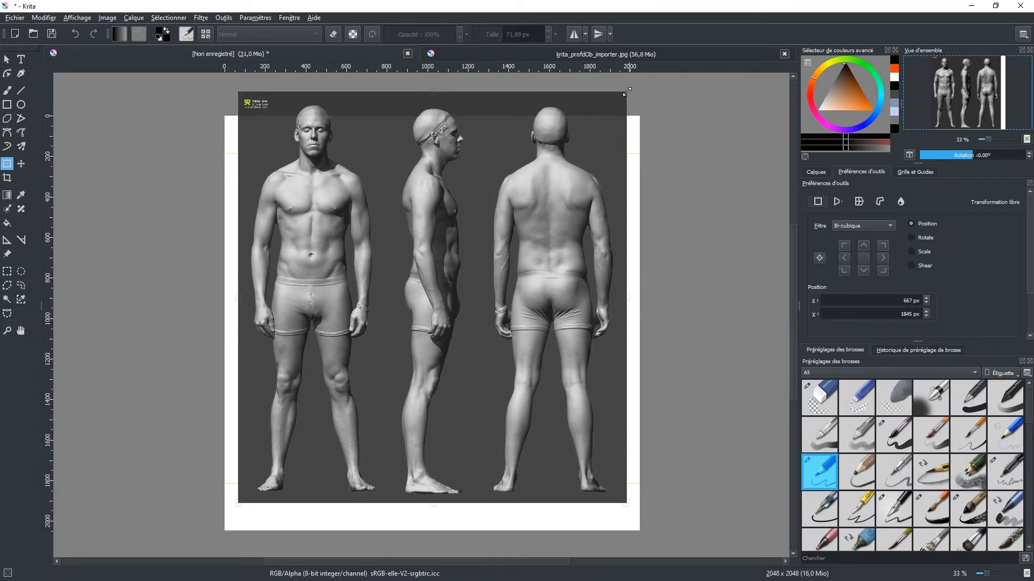
{"action": "left_click_drag", "start_coordinate": [627, 91], "coordinate": [630, 87]}
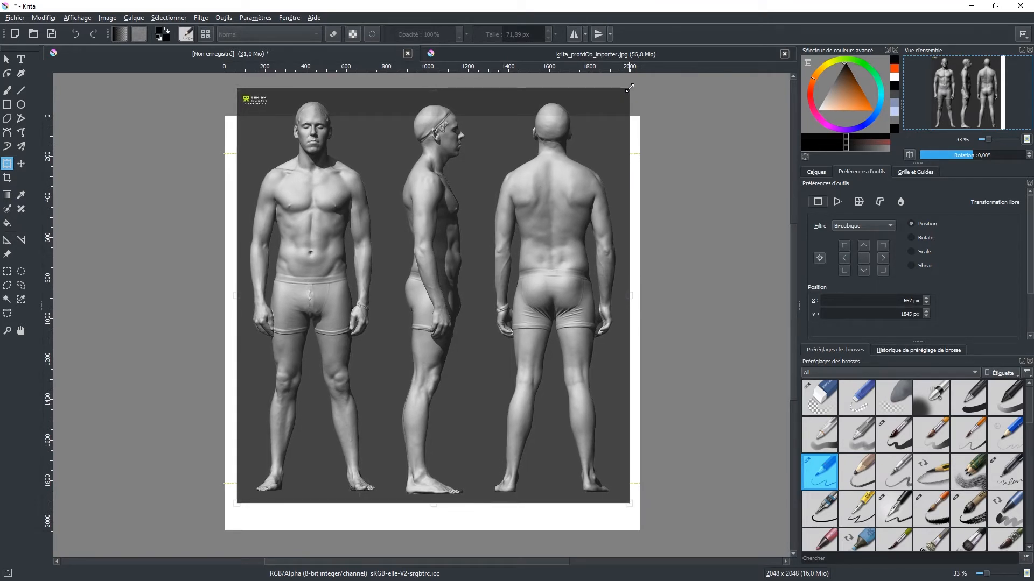
{"action": "left_click_drag", "start_coordinate": [629, 88], "coordinate": [607, 135]}
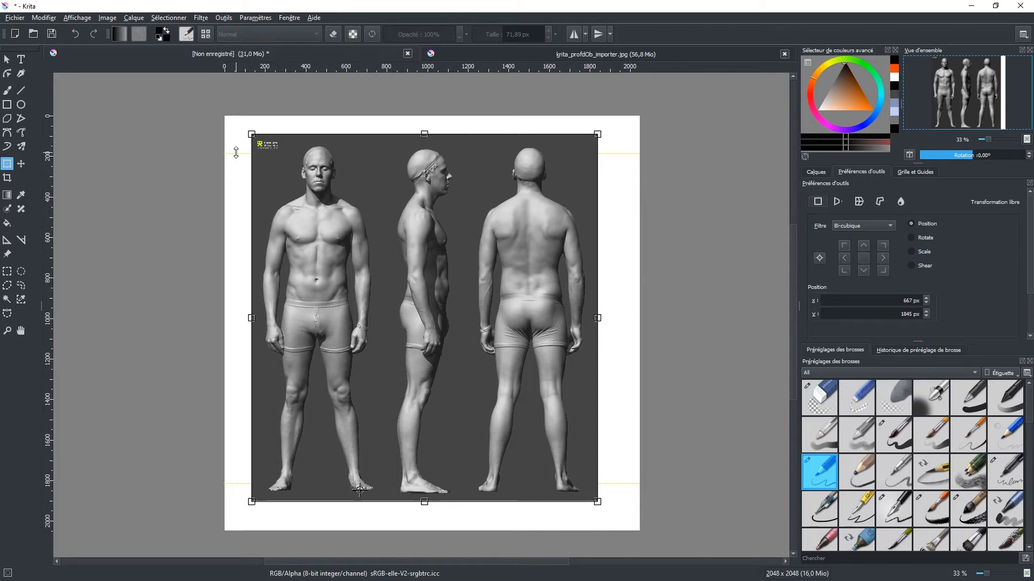
Step: Change the guides' colour to black
{"action": "left_click", "coordinate": [912, 173]}
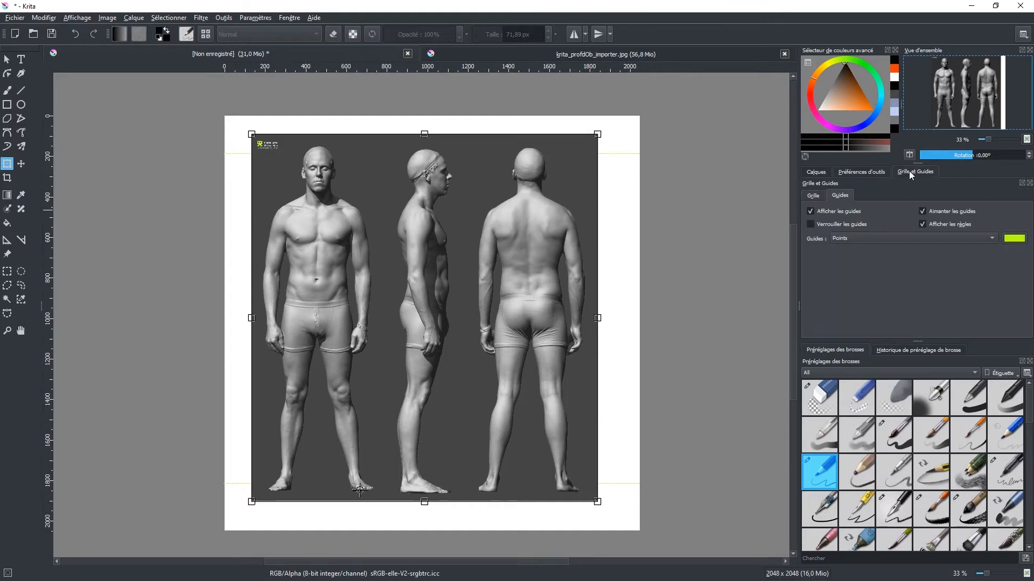
{"action": "left_click", "coordinate": [1022, 238]}
{"action": "left_click", "coordinate": [646, 293]}
{"action": "left_click", "coordinate": [582, 402]}
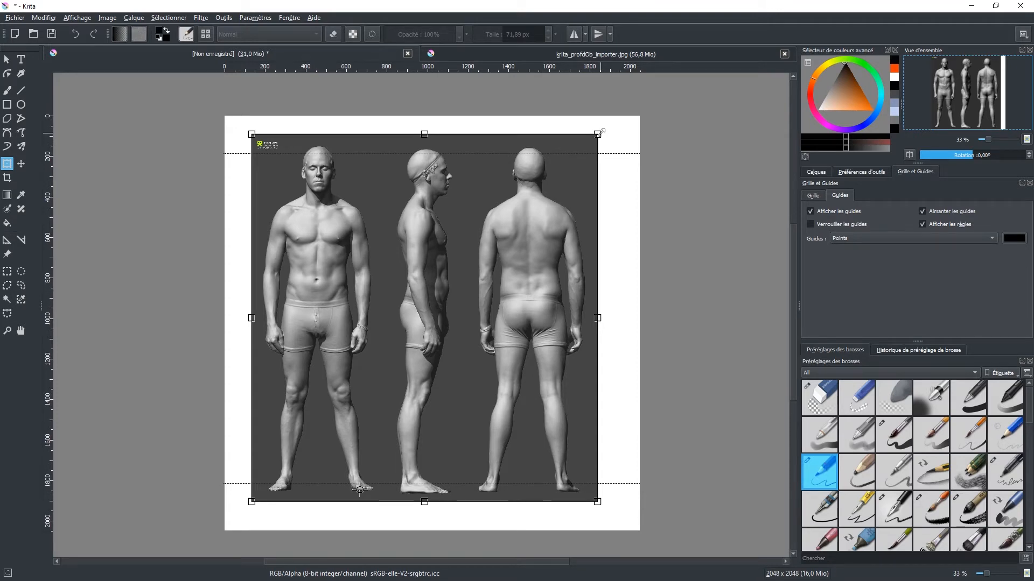
Step: Try scaling the reference image smaller and moving it up onto the lower guide, and undo the pending transform changes
{"action": "left_click_drag", "start_coordinate": [600, 132], "coordinate": [596, 144]}
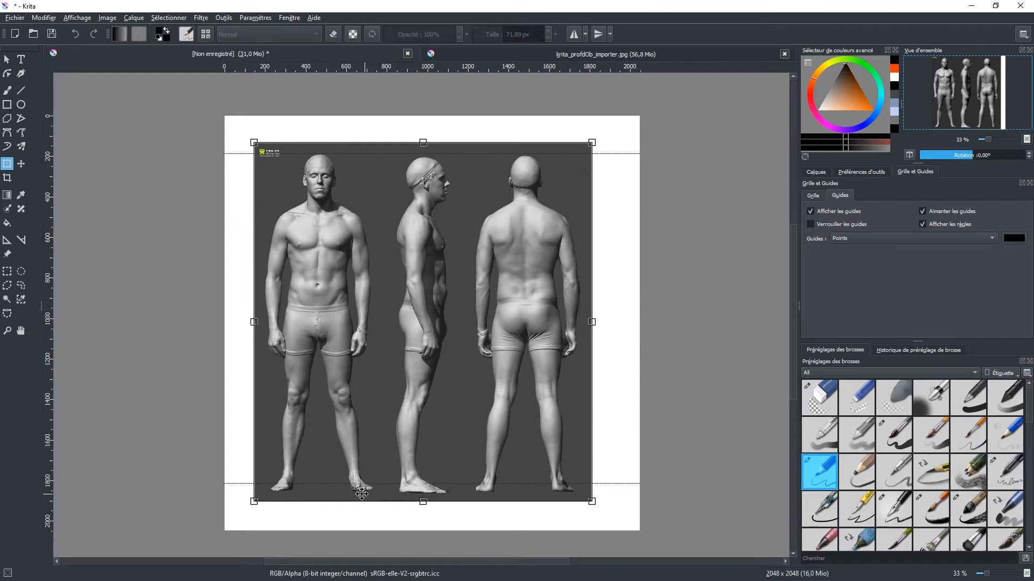
{"action": "left_click_drag", "start_coordinate": [380, 431], "coordinate": [382, 420]}
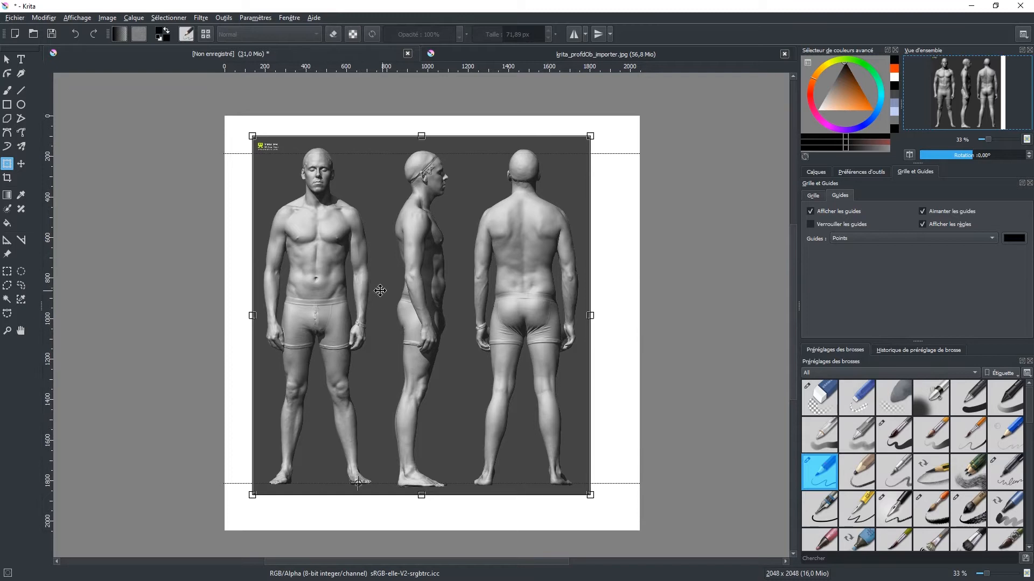
{"action": "key", "text": "ctrl+z"}
{"action": "key", "text": "ctrl+z"}
{"action": "key", "text": "ctrl+z"}
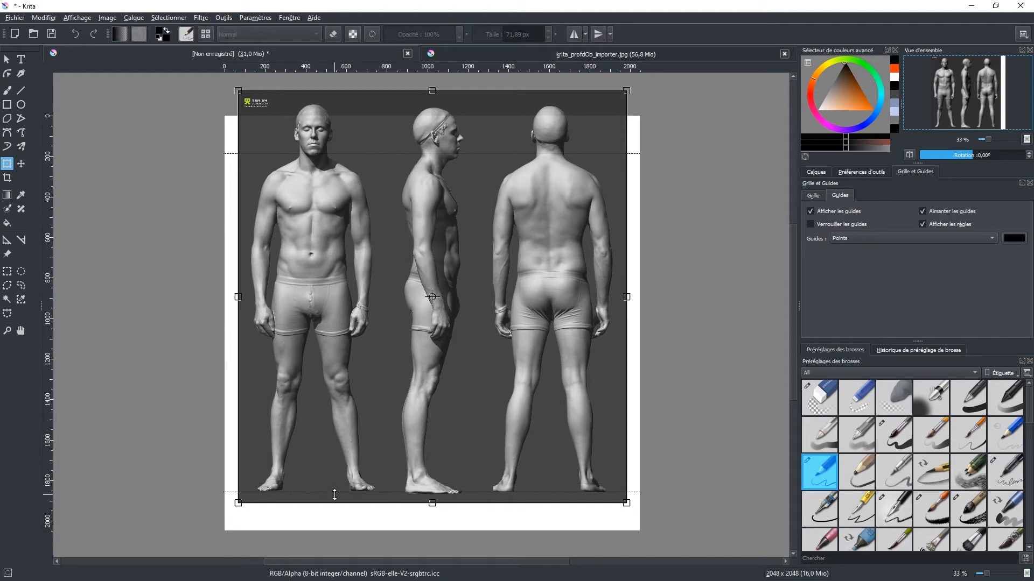
Step: Move the lower horizontal guide up to about 1810 px at the figures' ankles and apply the transform
{"action": "left_click_drag", "start_coordinate": [335, 492], "coordinate": [341, 483]}
{"action": "key", "text": "Return"}
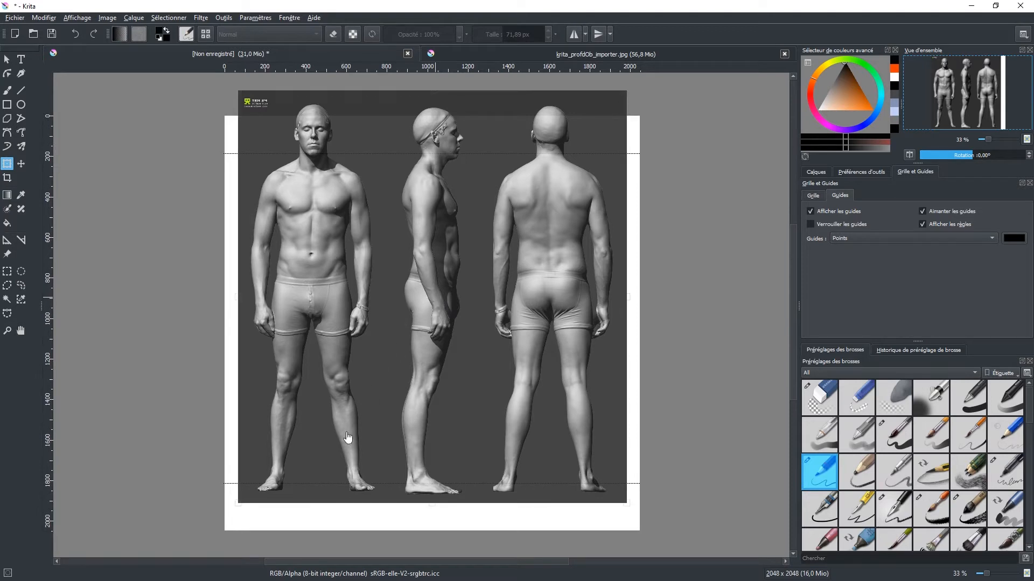
Step: Move the reference image up so the feet rest on the lower guide, then scale it down around the foot until the head meets the upper guide
{"action": "left_click", "coordinate": [357, 476]}
{"action": "left_click_drag", "start_coordinate": [377, 420], "coordinate": [377, 413]}
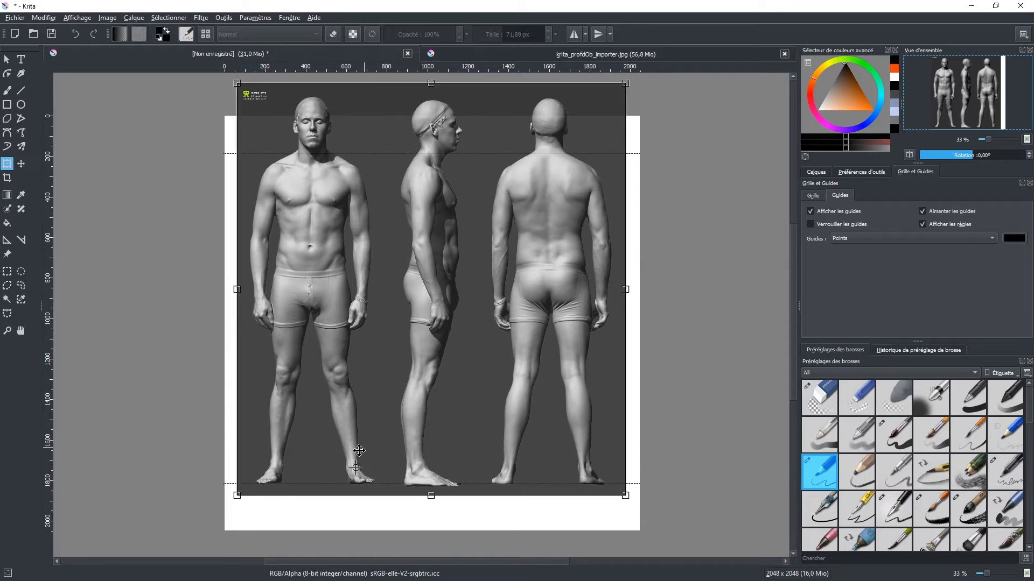
{"action": "key", "text": "Return"}
{"action": "left_click", "coordinate": [351, 486]}
{"action": "left_click_drag", "start_coordinate": [627, 83], "coordinate": [584, 142]}
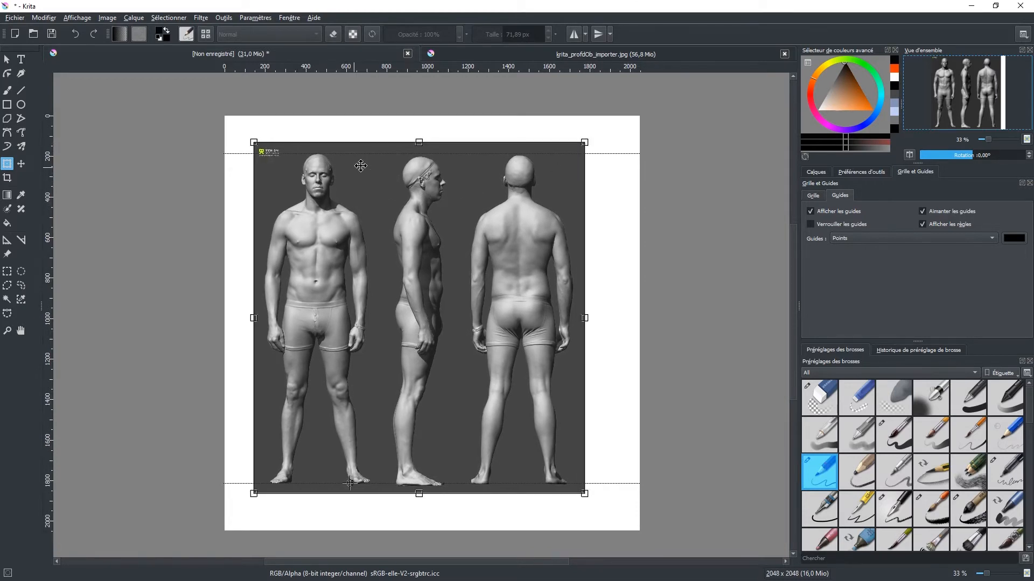
Step: Lower the reference layer's opacity to 49% and lock the guides
{"action": "left_click", "coordinate": [815, 172]}
{"action": "left_click_drag", "start_coordinate": [914, 209], "coordinate": [904, 208]}
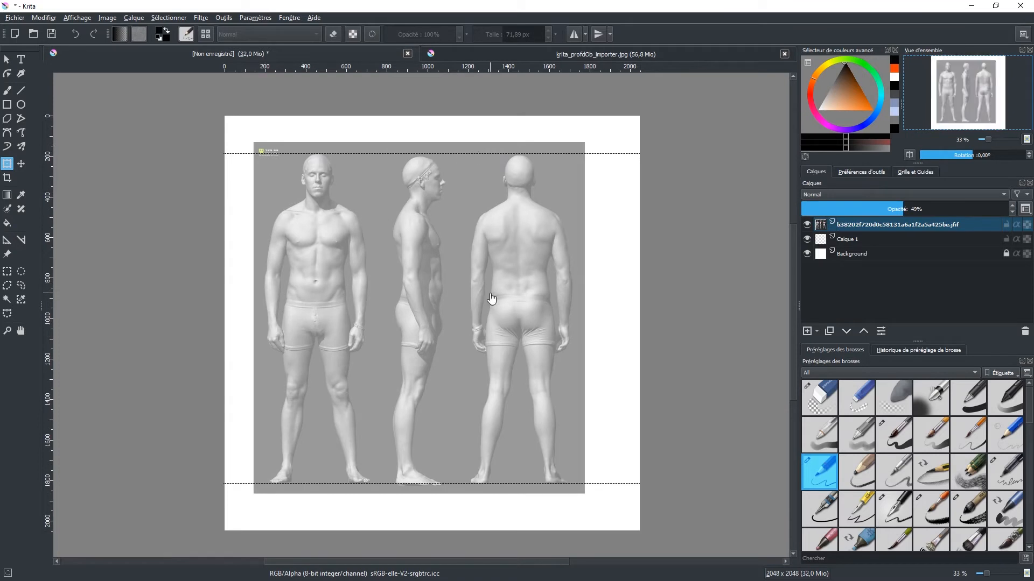
{"action": "left_click", "coordinate": [914, 172]}
{"action": "left_click", "coordinate": [809, 224]}
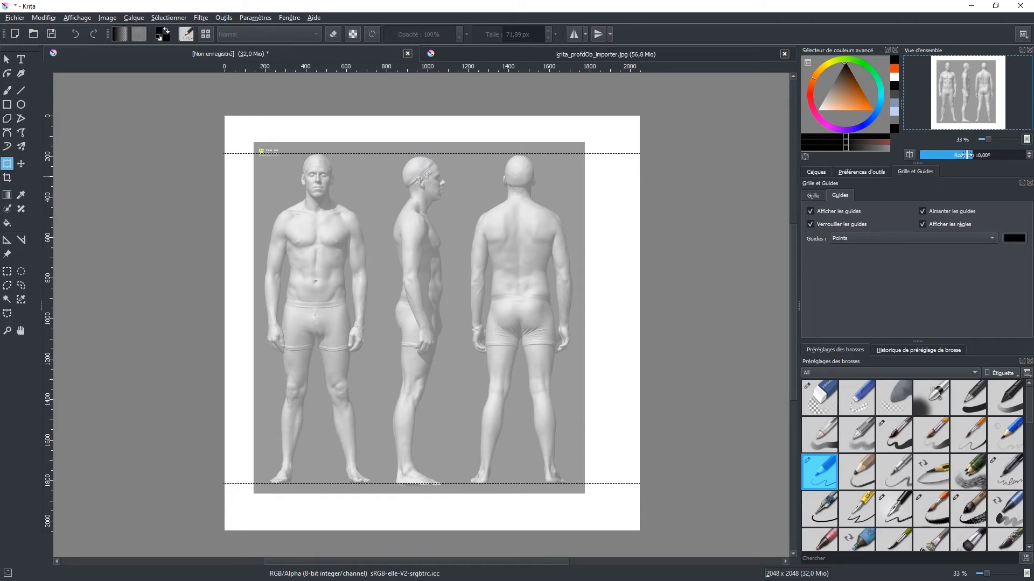
Step: Tilt the canvas view to about -21° and reset its rotation to 0°
{"action": "mouse_move", "coordinate": [971, 155]}
{"action": "left_mouse_down"}
{"action": "mouse_move", "coordinate": [1025, 155]}
{"action": "mouse_move", "coordinate": [967, 155]}
{"action": "left_mouse_up"}
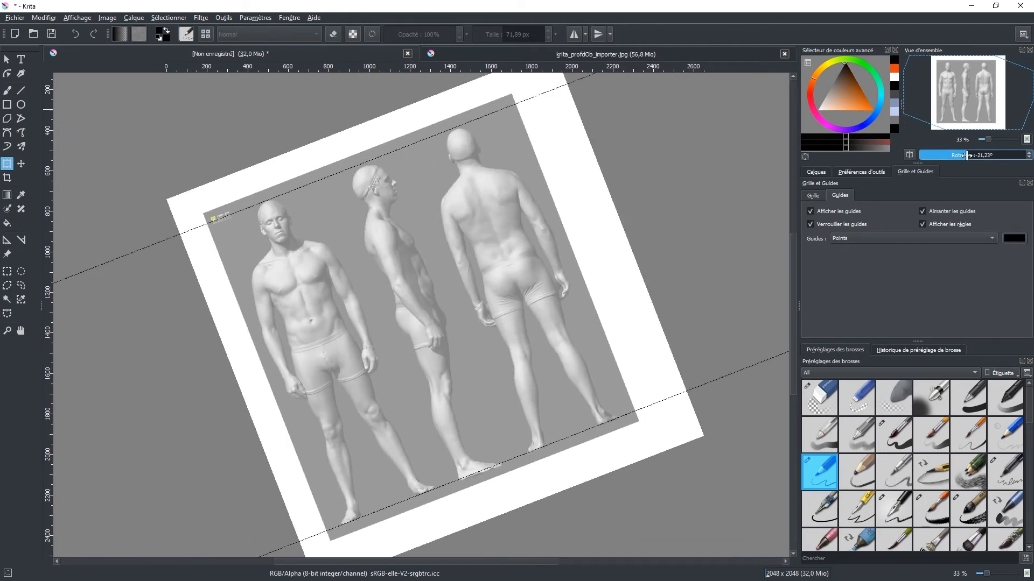
{"action": "left_click", "coordinate": [967, 155]}
{"action": "double_click", "coordinate": [967, 155]}
{"action": "type", "text": "0"}
{"action": "key", "text": "Return"}
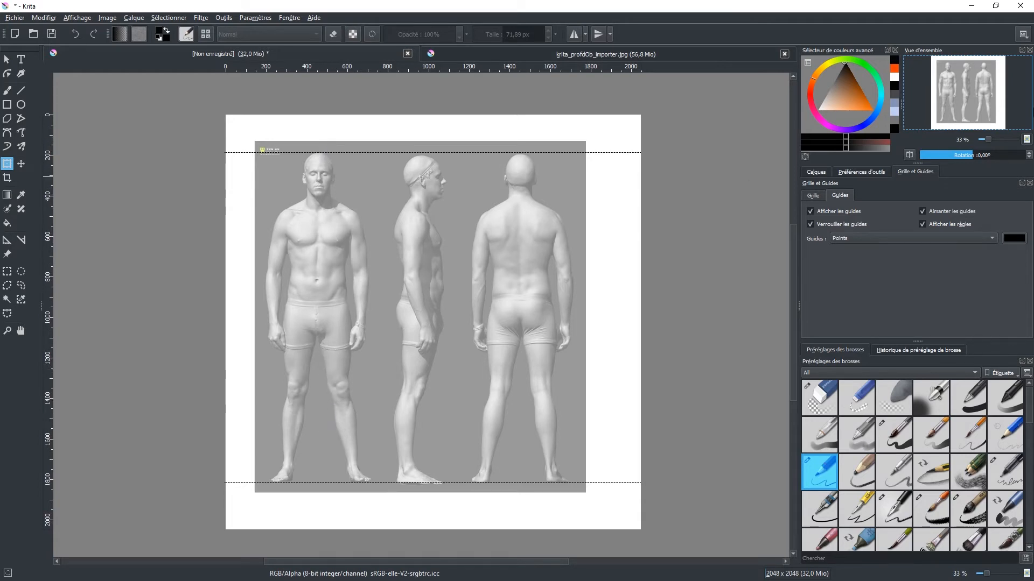
Step: Restore the reference layer's opacity to 100% and enclose the front-view figure in a rectangular selection
{"action": "left_click", "coordinate": [815, 171]}
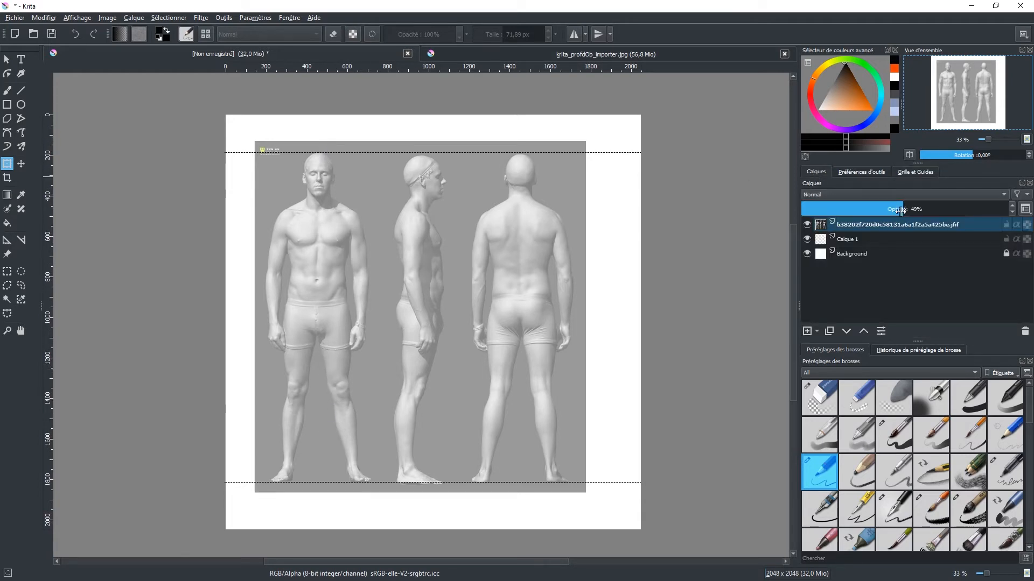
{"action": "left_click_drag", "start_coordinate": [896, 210], "coordinate": [1014, 209]}
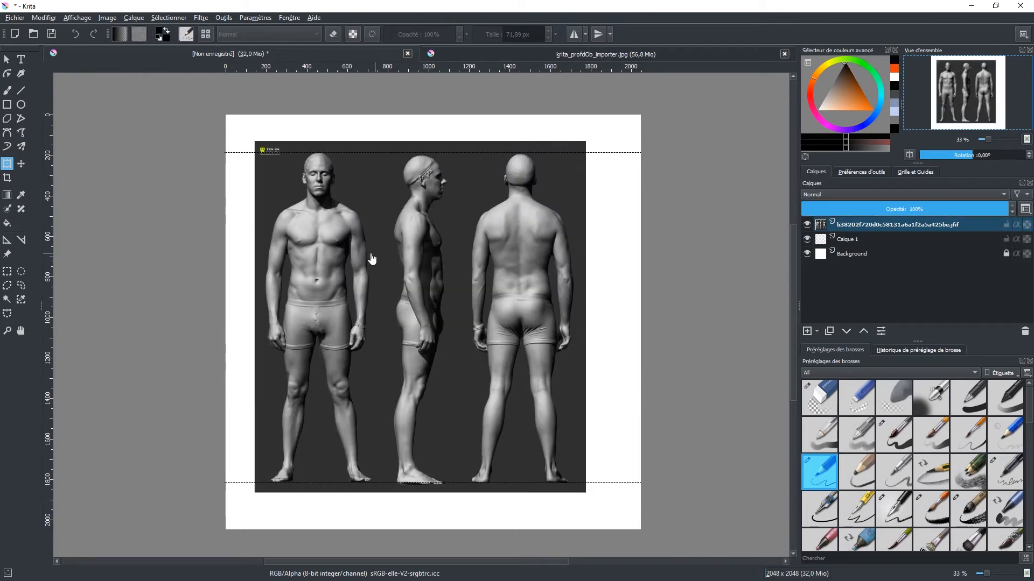
{"action": "left_click", "coordinate": [7, 272]}
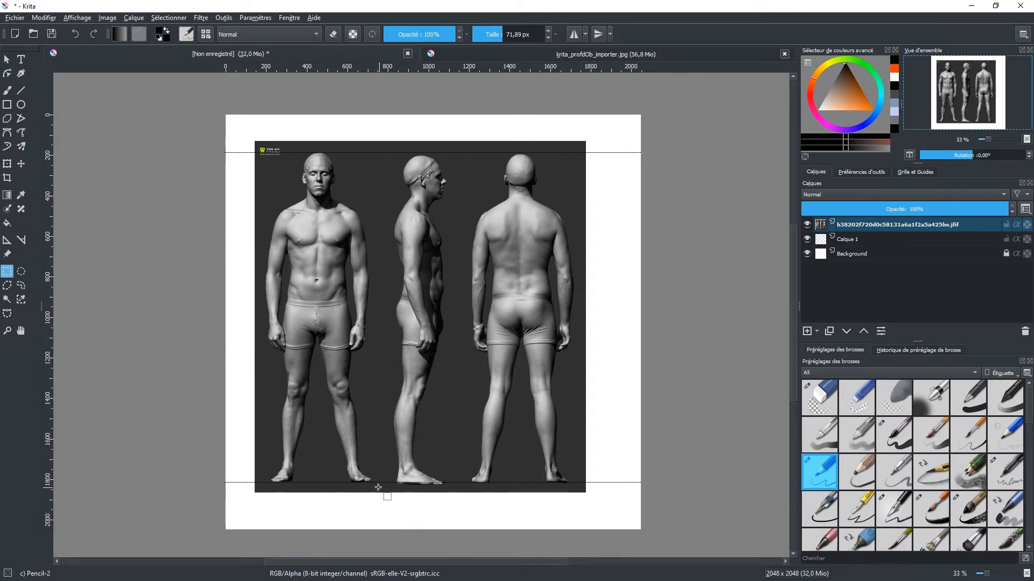
{"action": "left_click_drag", "start_coordinate": [378, 486], "coordinate": [262, 147]}
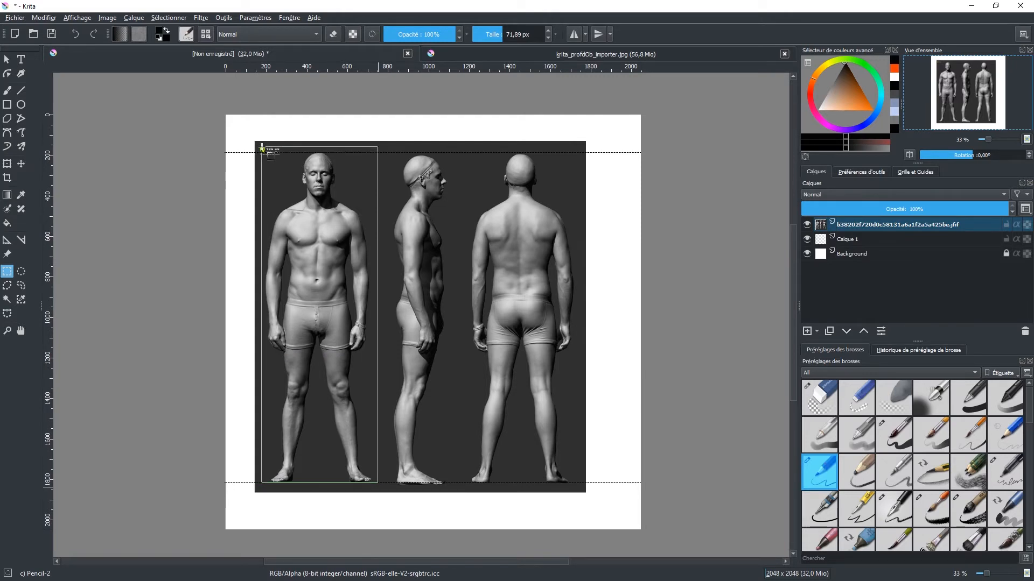
{"action": "left_click_drag", "start_coordinate": [262, 147], "coordinate": [262, 148]}
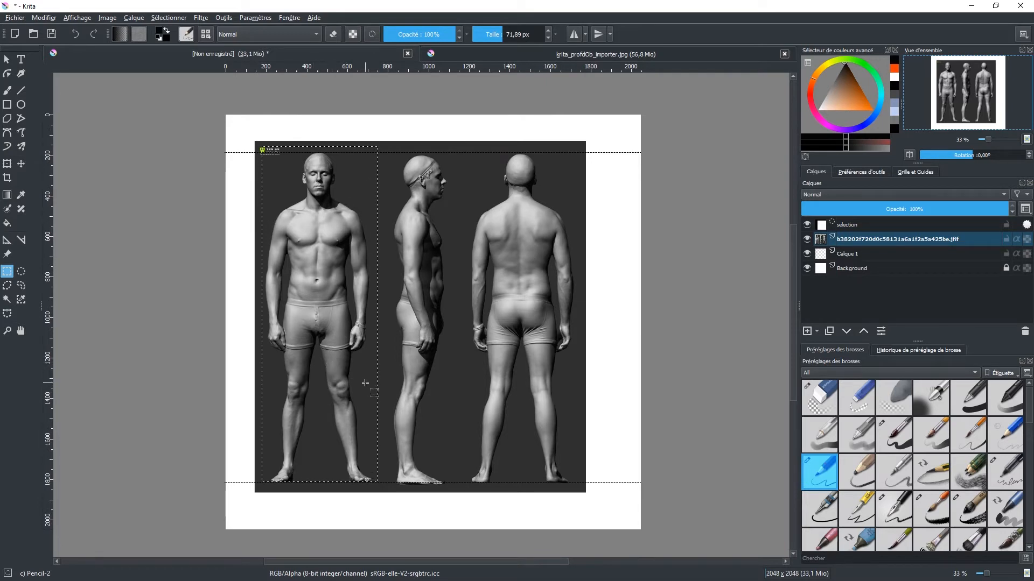
{"action": "left_click_drag", "start_coordinate": [376, 391], "coordinate": [376, 394]}
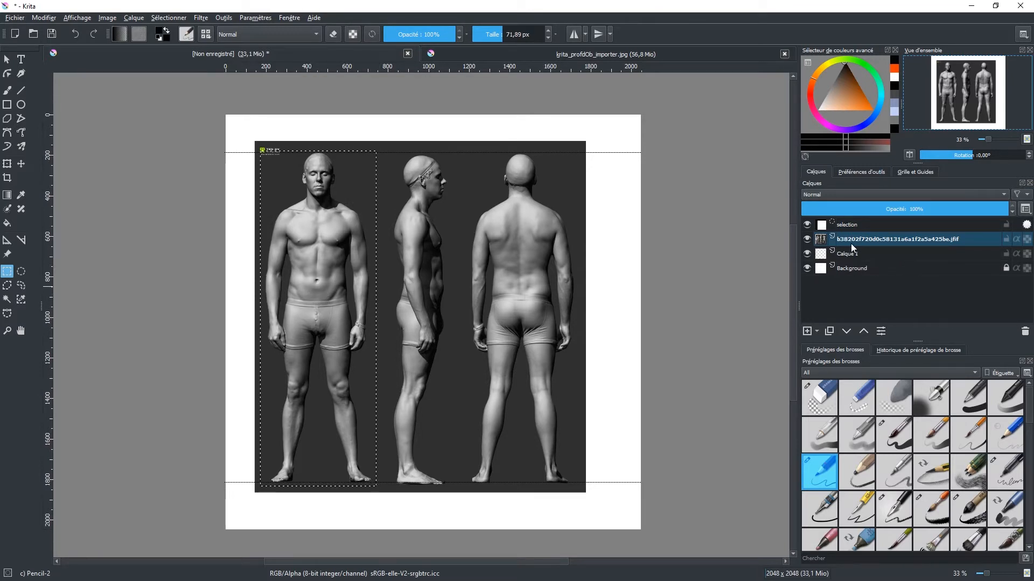
Step: Copy the selected front-view figure, paste it as a new layer and clear the selection
{"action": "mouse_move", "coordinate": [852, 247]}
{"action": "key", "text": "ctrl+v"}
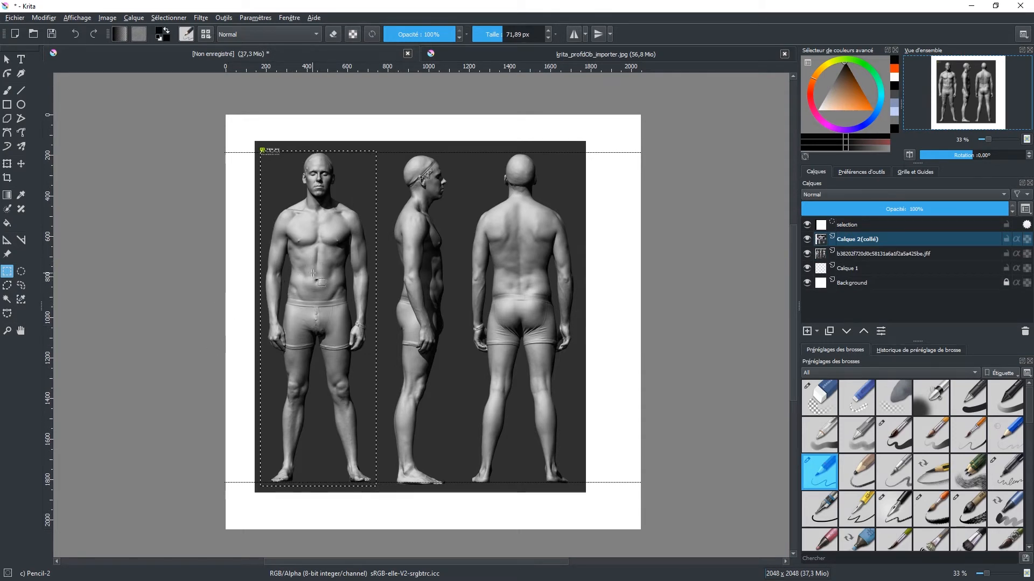
{"action": "left_click", "coordinate": [160, 19]}
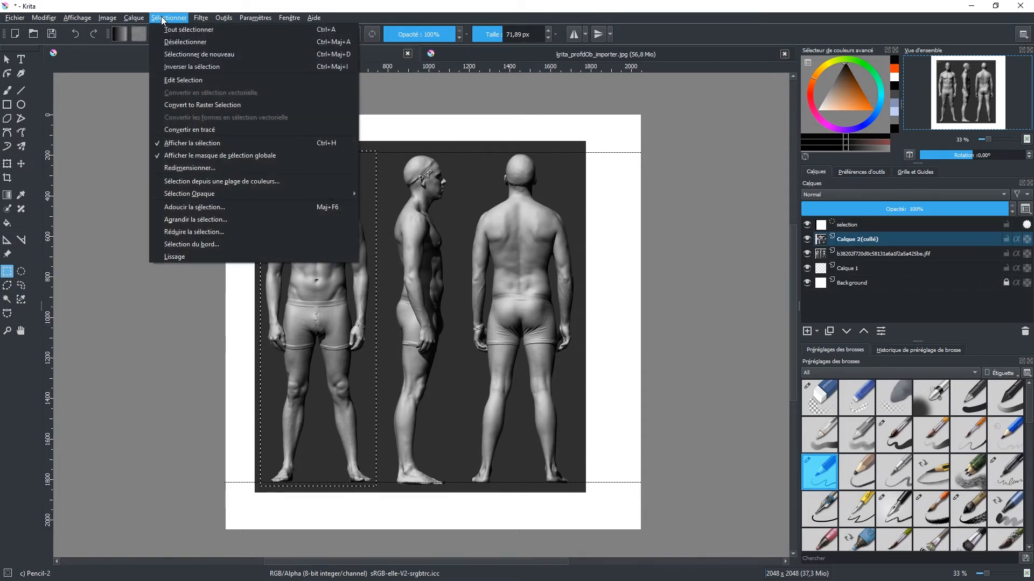
{"action": "left_click", "coordinate": [175, 43]}
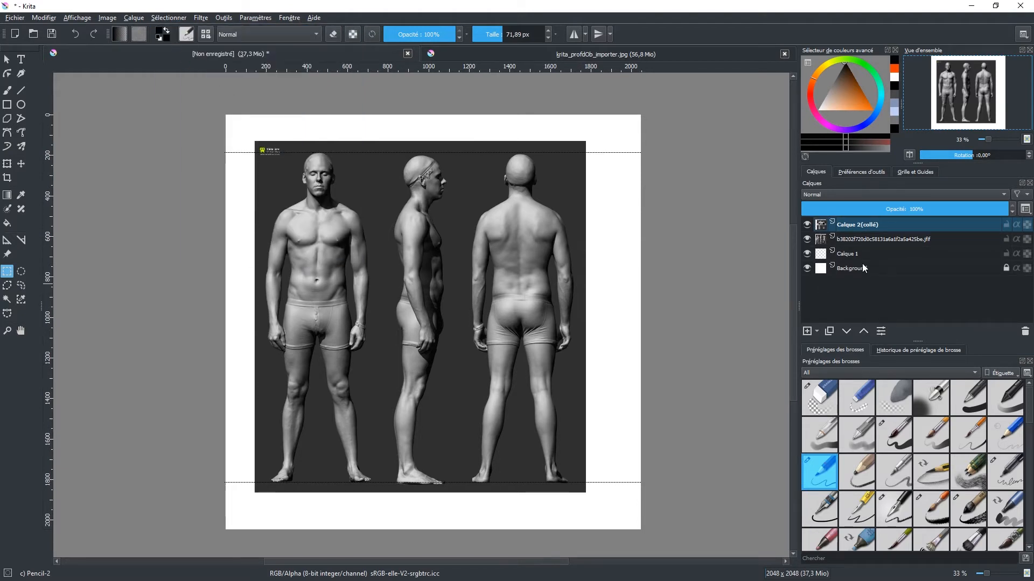
Step: Hide the original reference image layer so only the pasted front-view figure shows
{"action": "left_click", "coordinate": [806, 240]}
{"action": "left_click", "coordinate": [806, 240]}
{"action": "left_click", "coordinate": [806, 240]}
{"action": "left_click", "coordinate": [806, 240]}
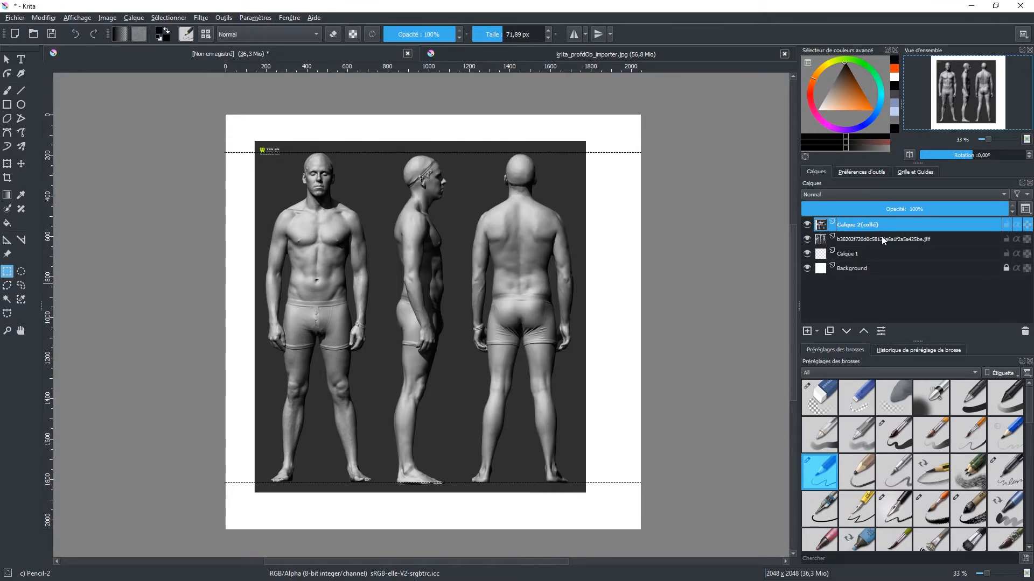
{"action": "left_click", "coordinate": [806, 239]}
{"action": "left_click", "coordinate": [806, 239]}
{"action": "left_click", "coordinate": [806, 239]}
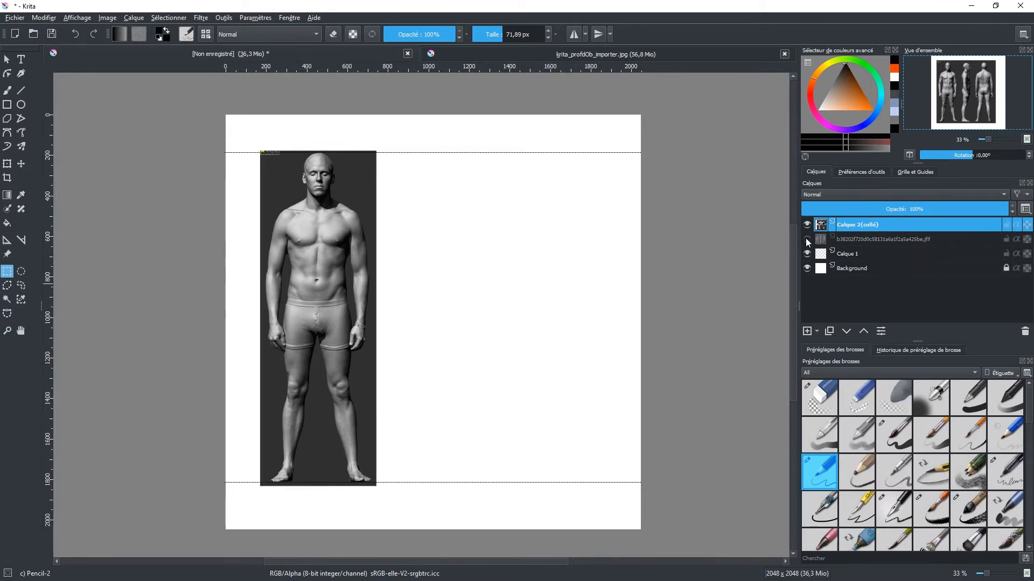
Step: Rename the pasted figure's layer as Face
{"action": "double_click", "coordinate": [849, 224]}
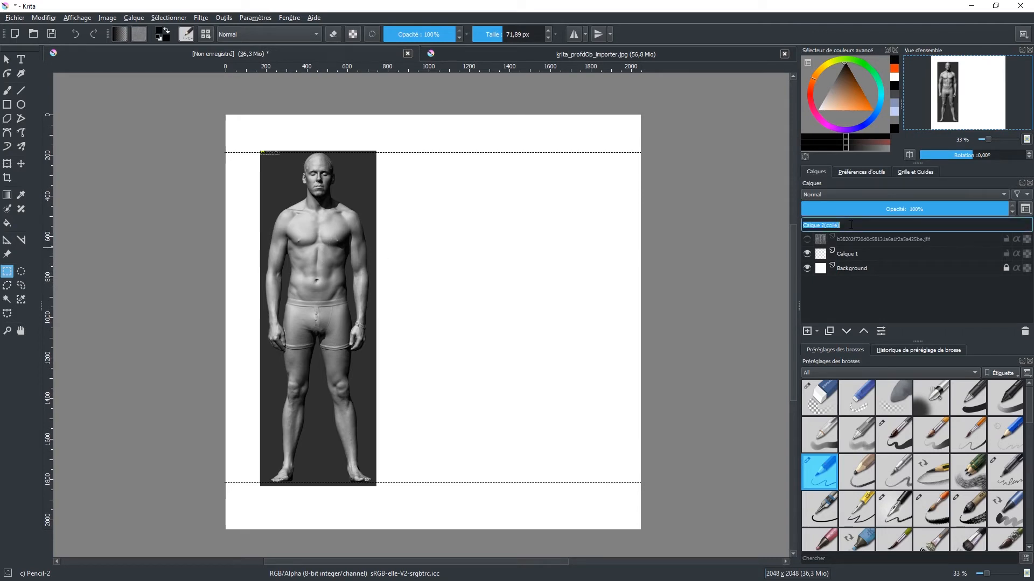
{"action": "type", "text": "Face"}
{"action": "key", "text": "Return"}
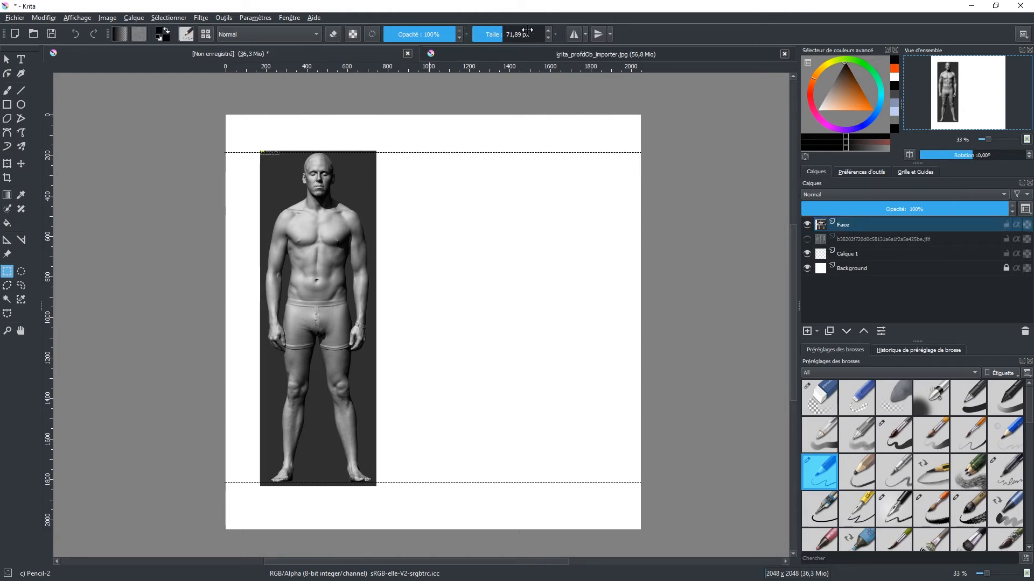
Step: Turn on the horizontal mirror tool and, with the brush active, move its mirror line onto the front figure's centre
{"action": "left_click", "coordinate": [572, 35]}
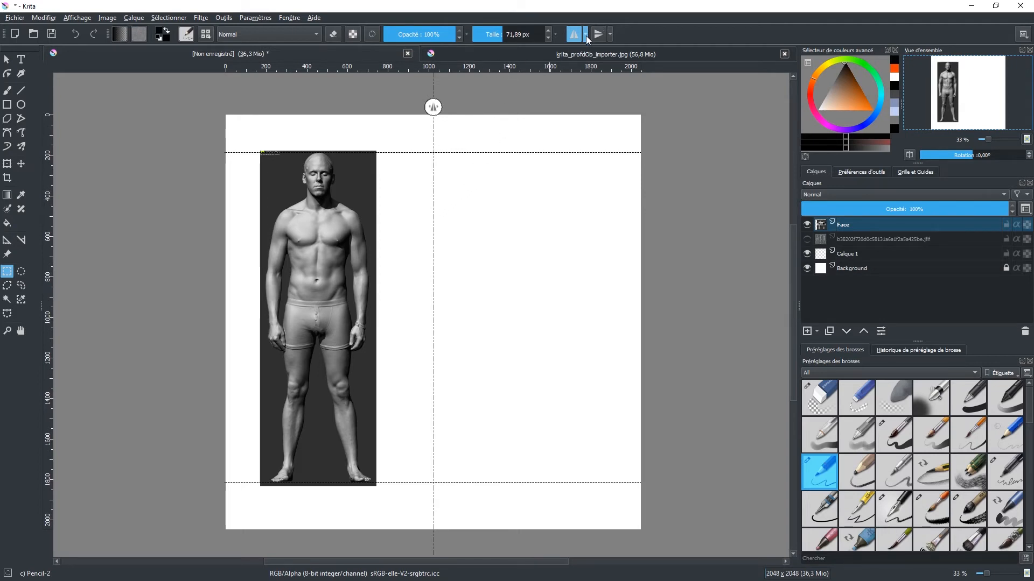
{"action": "left_click", "coordinate": [586, 35]}
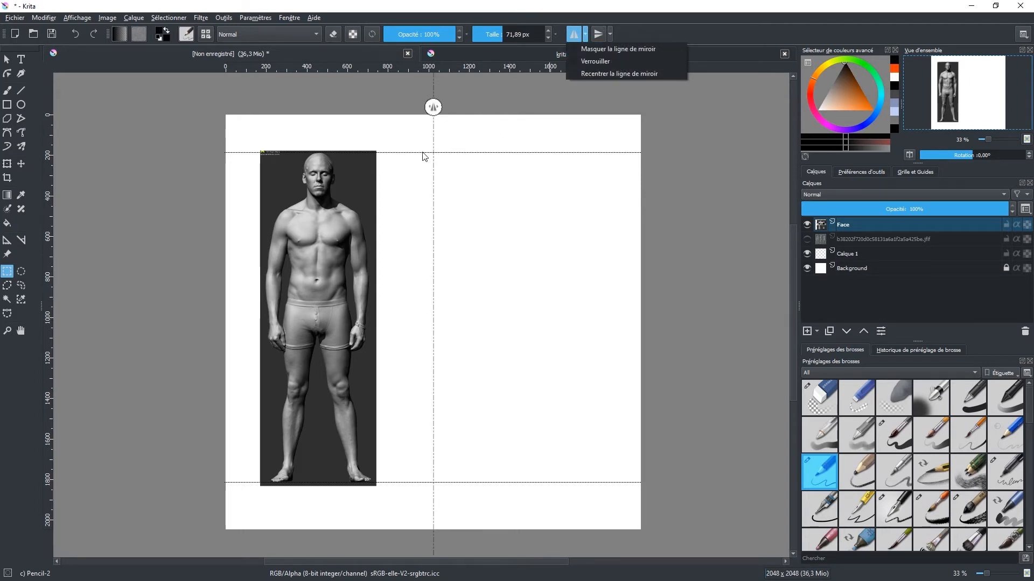
{"action": "left_click", "coordinate": [436, 102]}
{"action": "left_click_drag", "start_coordinate": [435, 102], "coordinate": [338, 115]}
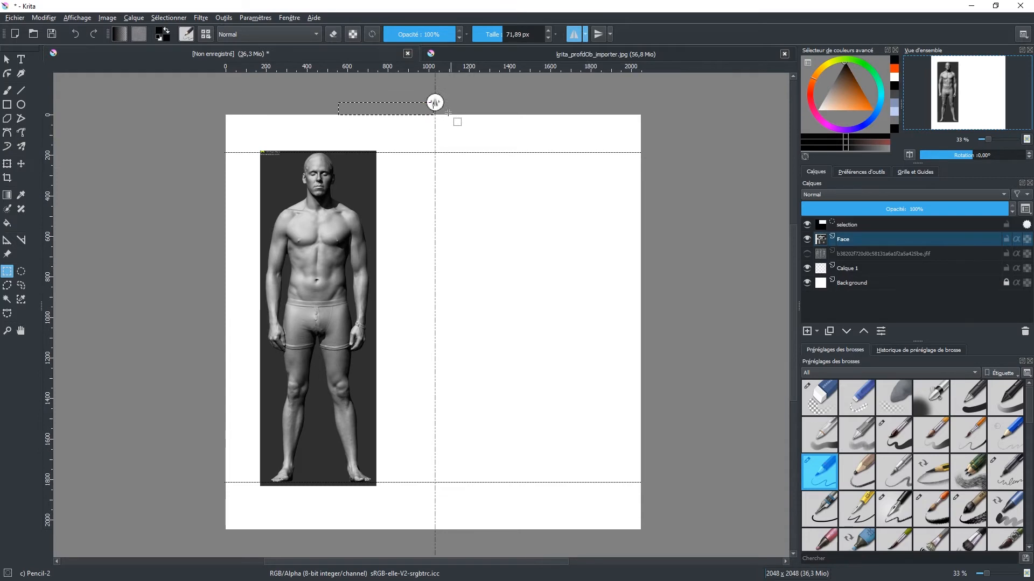
{"action": "left_click", "coordinate": [94, 144]}
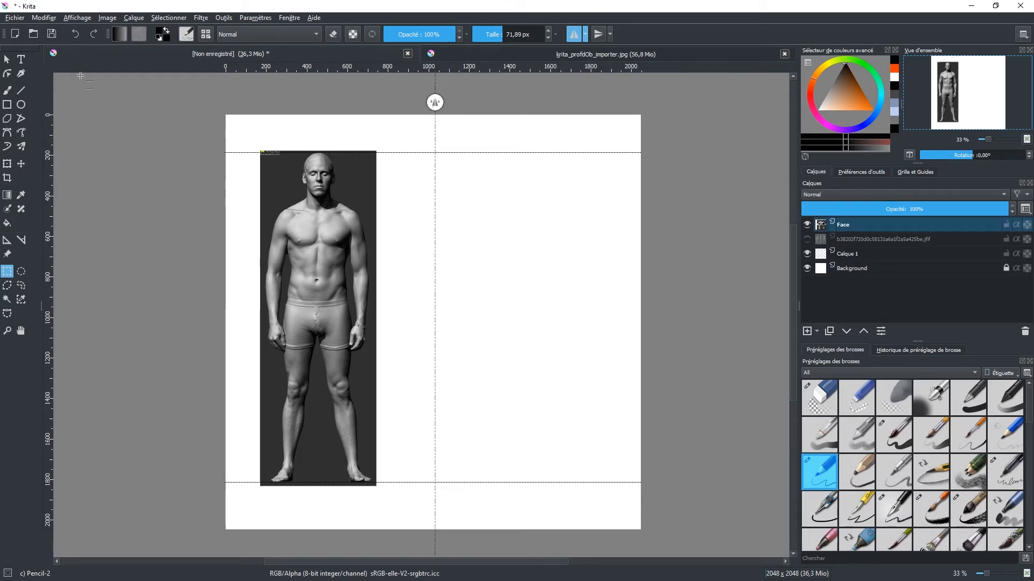
{"action": "left_click", "coordinate": [7, 91]}
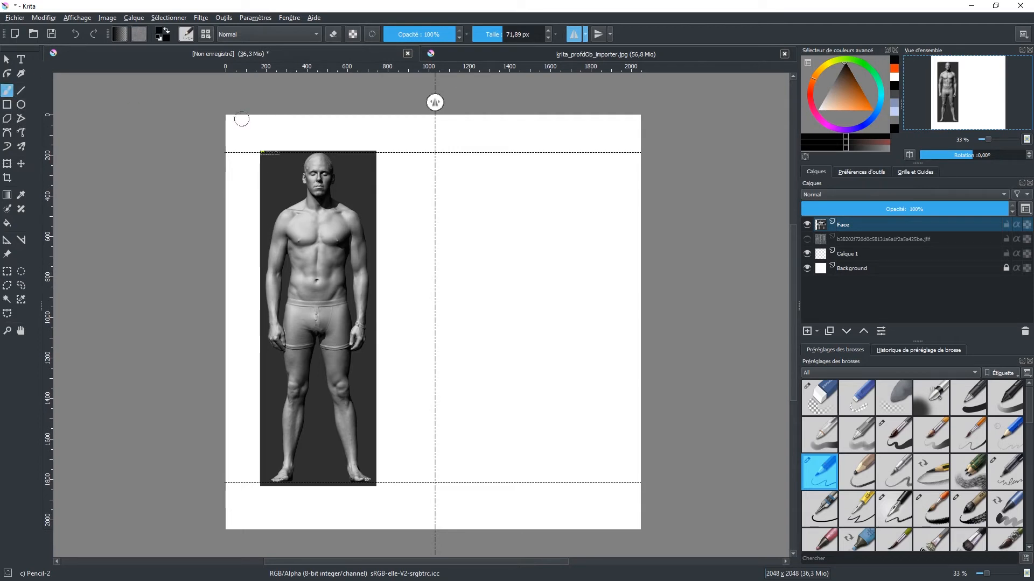
{"action": "left_click_drag", "start_coordinate": [435, 103], "coordinate": [316, 196]}
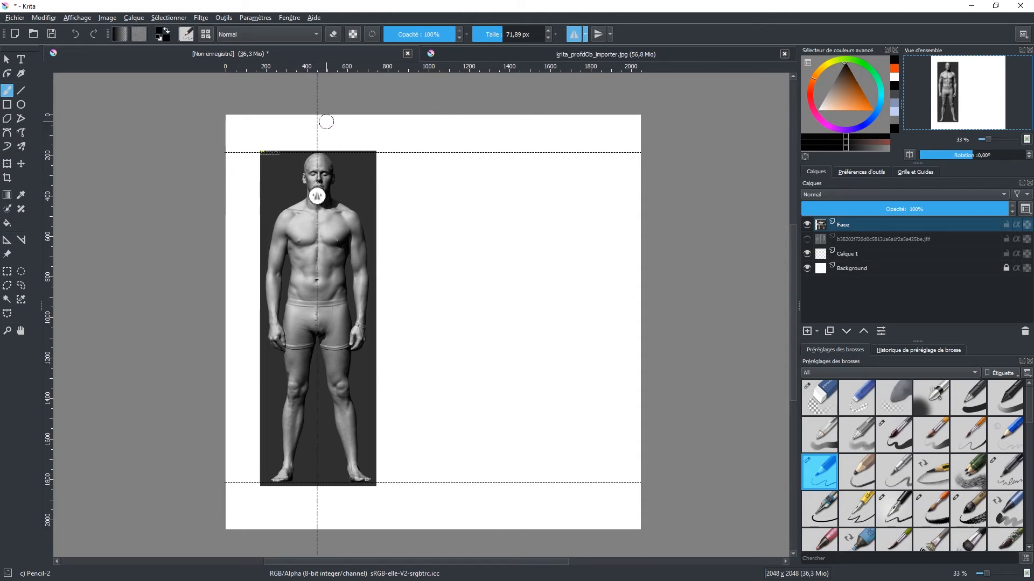
Step: Recentre the mirror line on the canvas and lock it
{"action": "left_click", "coordinate": [585, 36]}
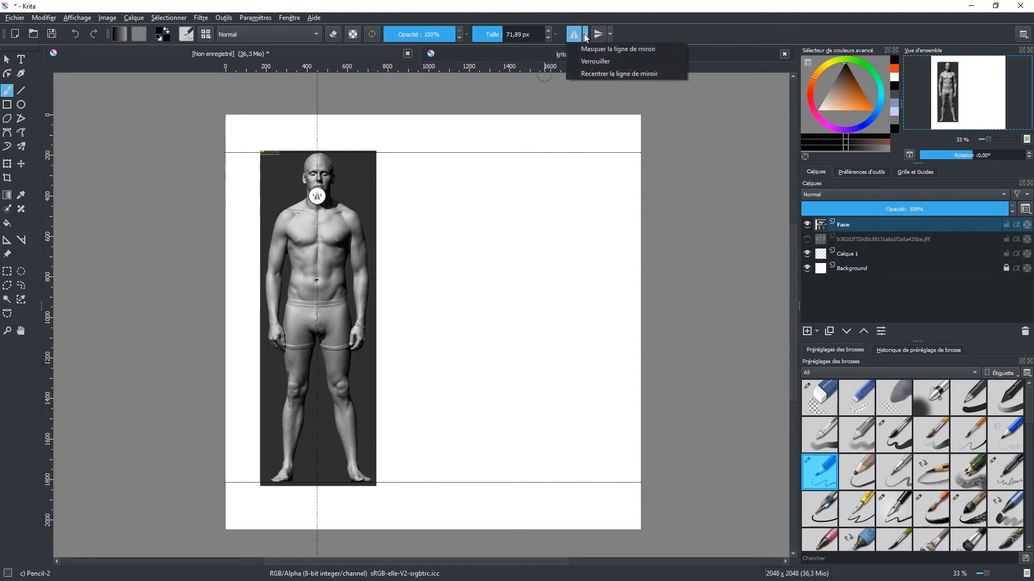
{"action": "left_click", "coordinate": [594, 71]}
{"action": "left_click", "coordinate": [585, 34]}
{"action": "left_click", "coordinate": [586, 62]}
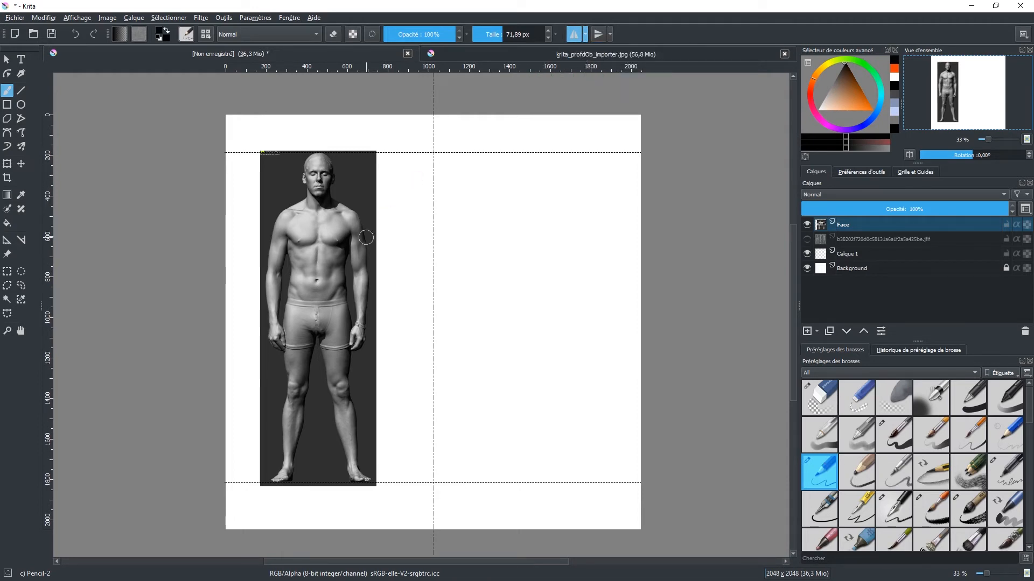
Step: Move the Face layer horizontally so the figure's navel and body centre line up with the mirror line
{"action": "left_click", "coordinate": [21, 164]}
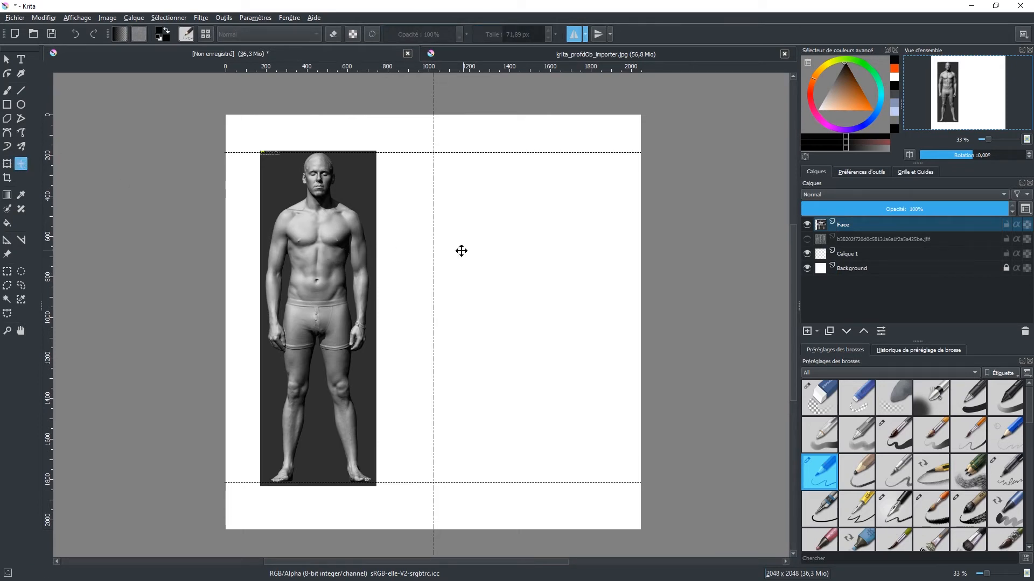
{"action": "left_click", "coordinate": [324, 337]}
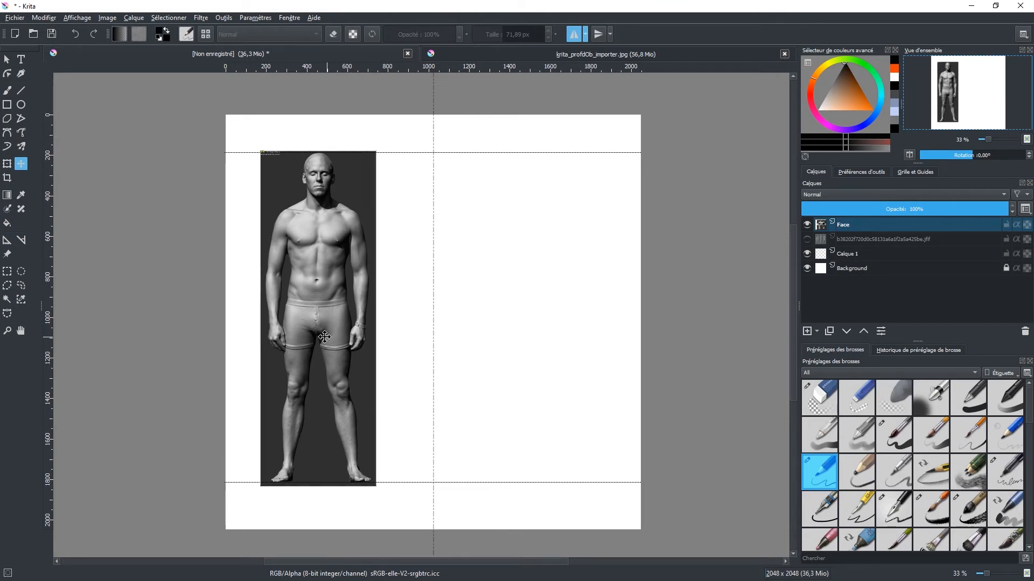
{"action": "left_click_drag", "start_coordinate": [324, 337], "coordinate": [442, 401]}
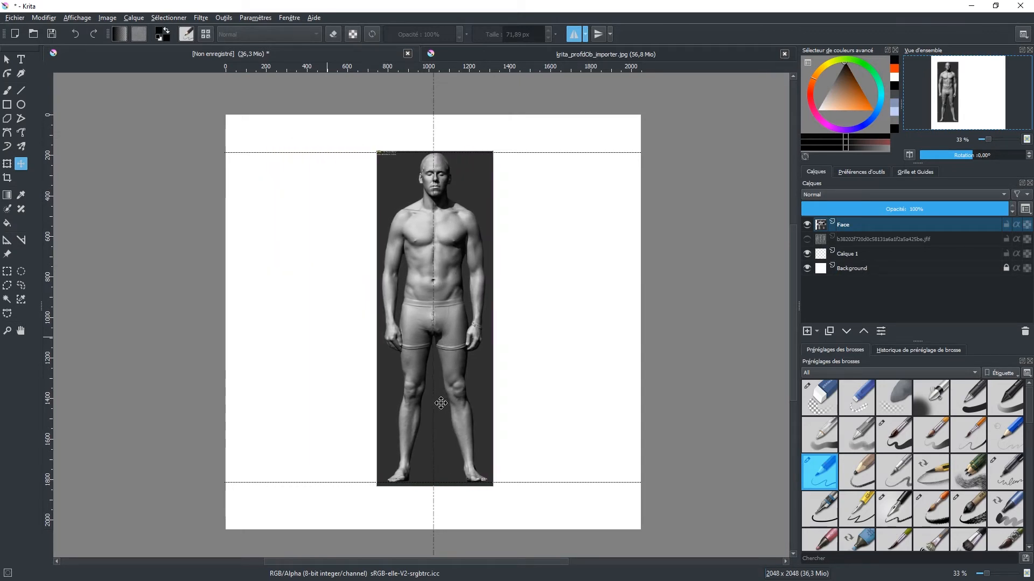
{"action": "scroll", "coordinate": [449, 299], "scroll_direction": "up", "scroll_amount": 3}
{"action": "scroll", "coordinate": [449, 301], "scroll_direction": "up", "scroll_amount": 1}
{"action": "left_click_drag", "start_coordinate": [418, 258], "coordinate": [422, 269]}
{"action": "key", "text": "5"}
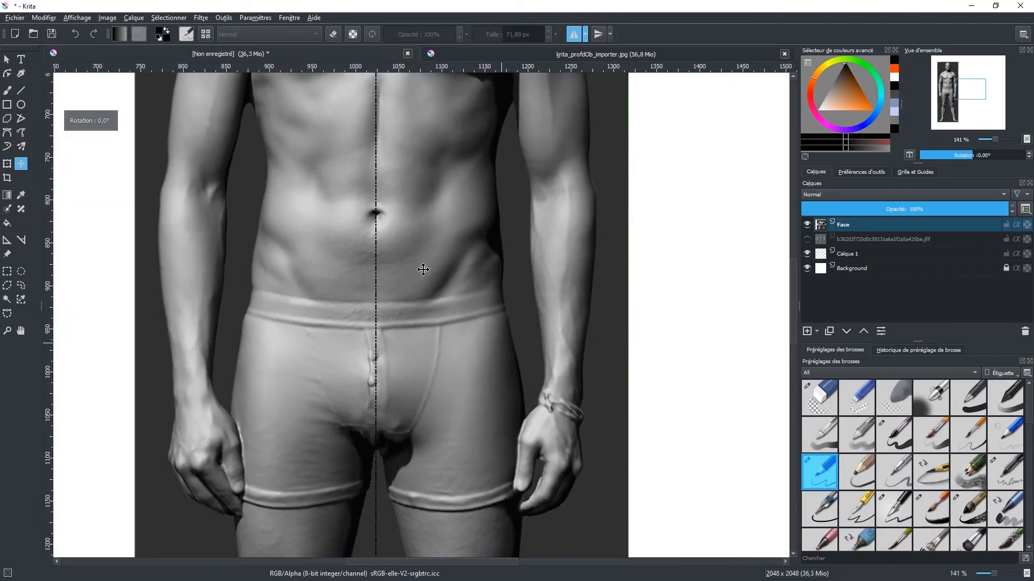
{"action": "scroll", "coordinate": [423, 268], "scroll_direction": "down", "scroll_amount": 2}
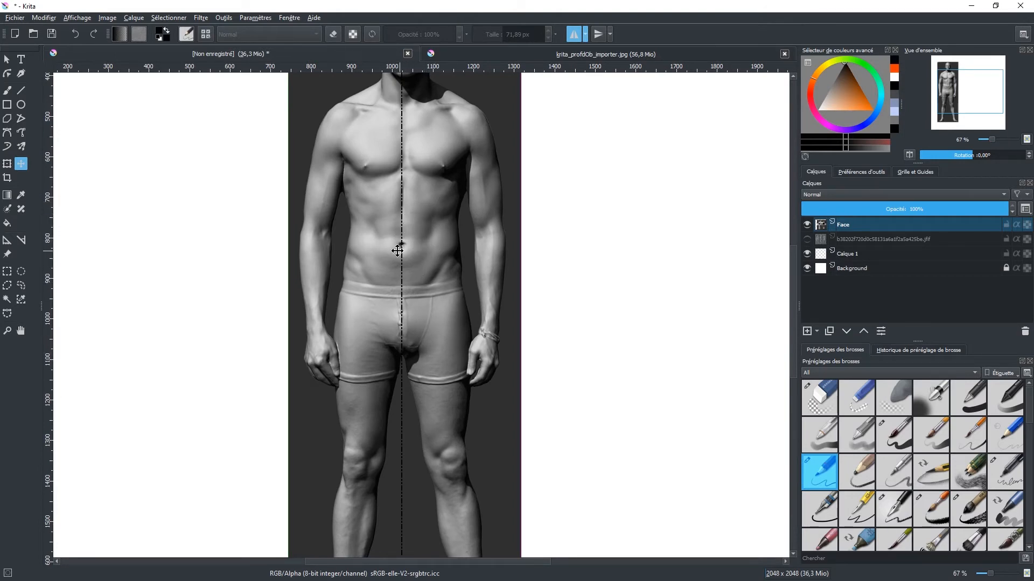
{"action": "left_click_drag", "start_coordinate": [431, 171], "coordinate": [424, 232]}
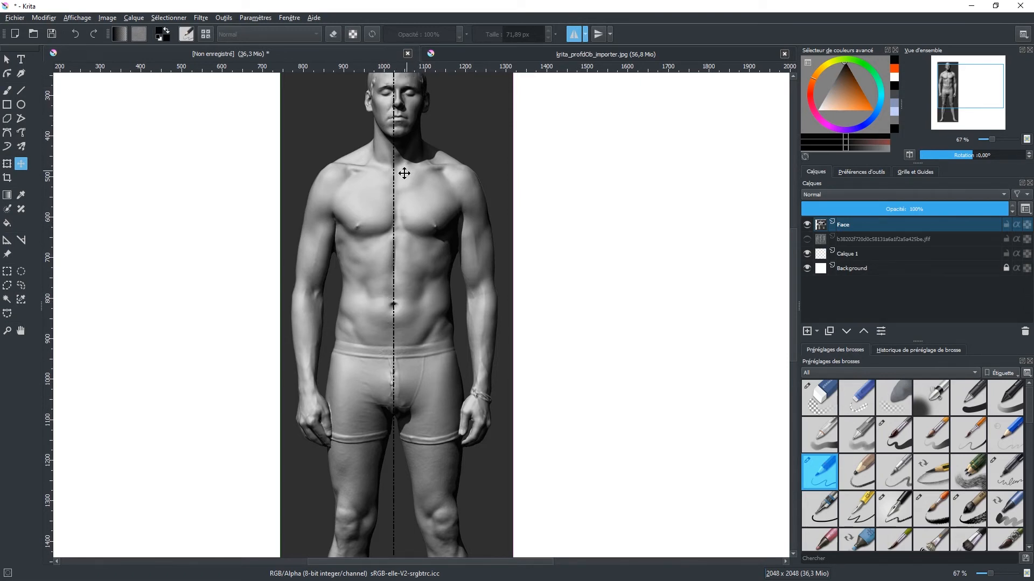
Step: Rotate the Face layer slightly counter-clockwise around the navel so the head lines up with the mirror line, and apply the transform
{"action": "left_click", "coordinate": [8, 164]}
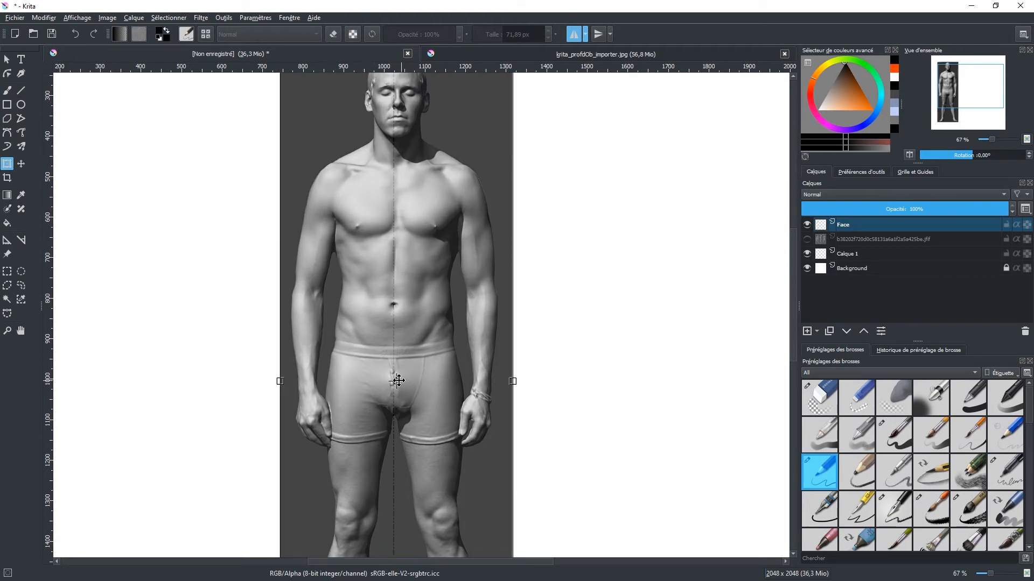
{"action": "key", "text": "Return"}
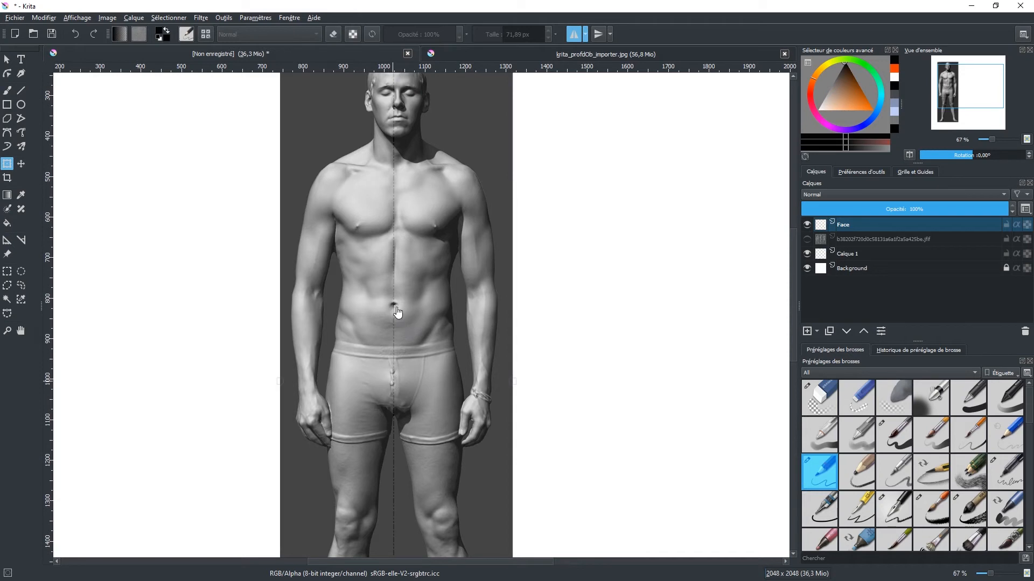
{"action": "scroll", "coordinate": [394, 306], "scroll_direction": "down", "scroll_amount": 2}
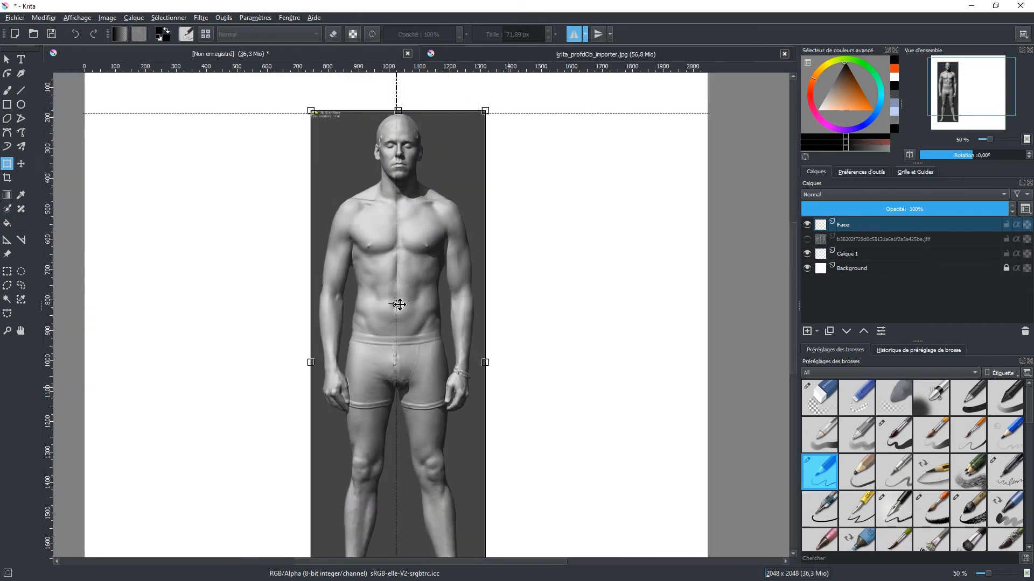
{"action": "scroll", "coordinate": [431, 242], "scroll_direction": "up", "scroll_amount": 1}
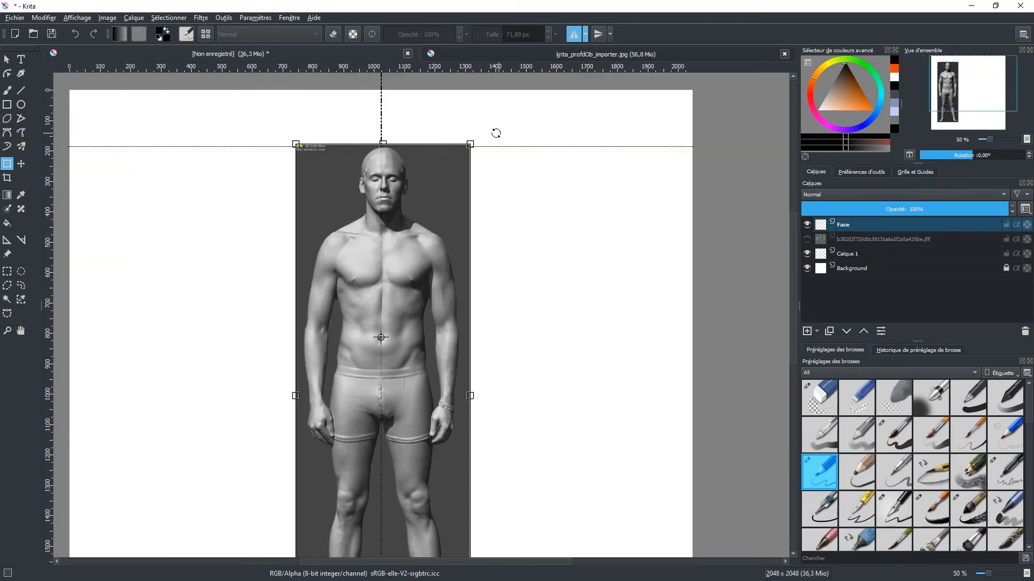
{"action": "left_click_drag", "start_coordinate": [496, 133], "coordinate": [491, 132]}
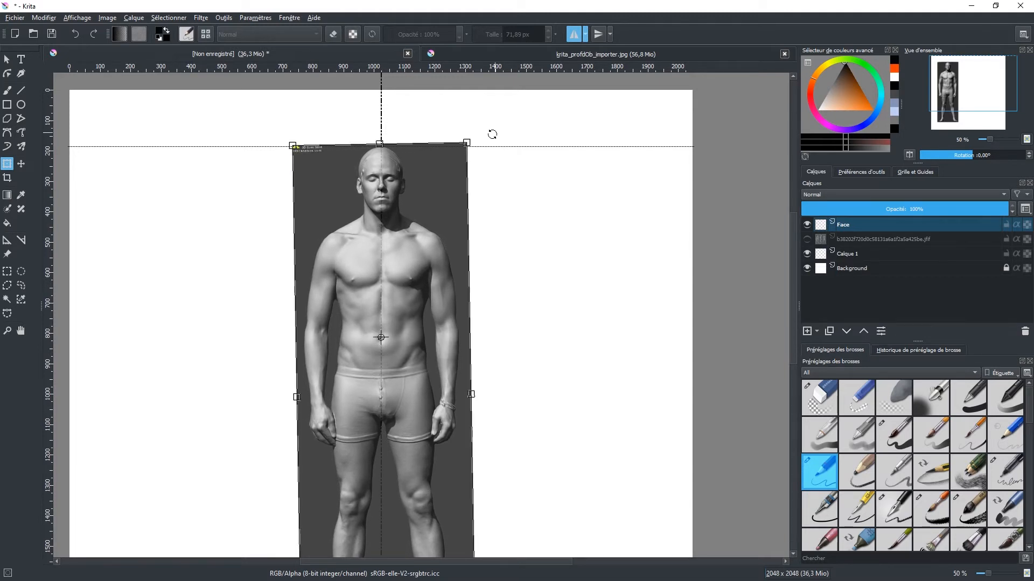
{"action": "scroll", "coordinate": [377, 168], "scroll_direction": "up", "scroll_amount": 3}
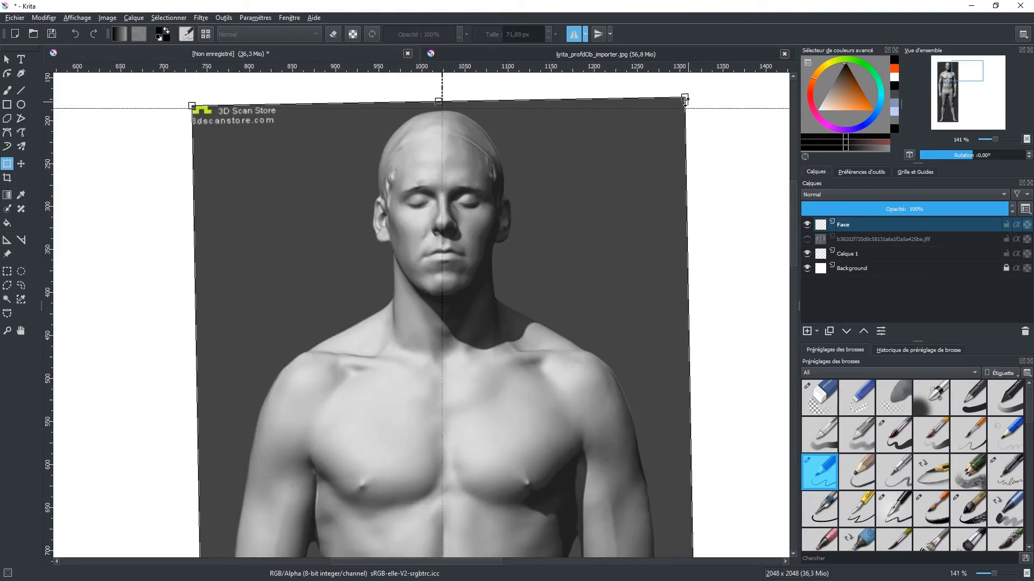
{"action": "left_click_drag", "start_coordinate": [719, 109], "coordinate": [726, 129]}
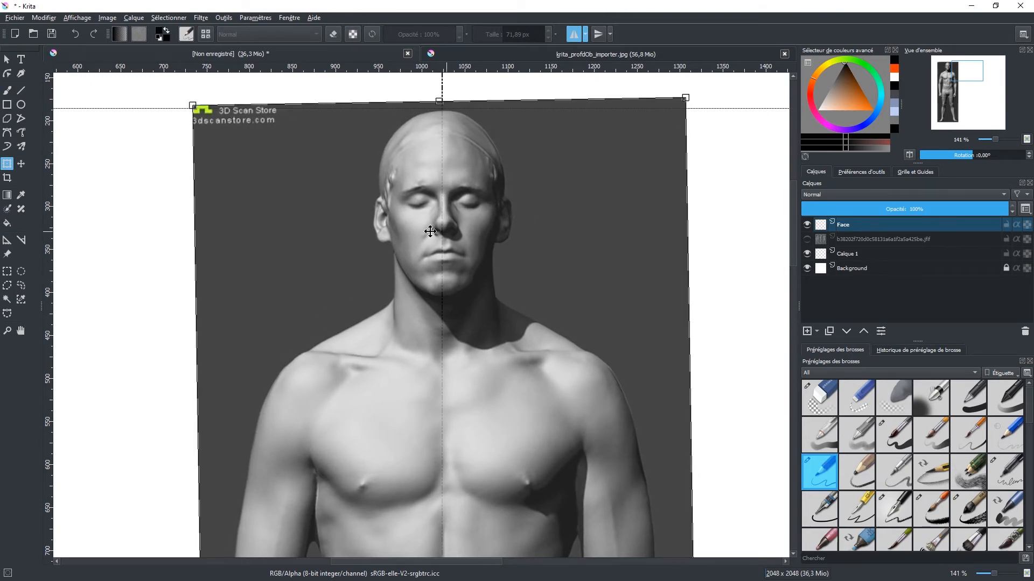
{"action": "scroll", "coordinate": [425, 231], "scroll_direction": "down", "scroll_amount": 5}
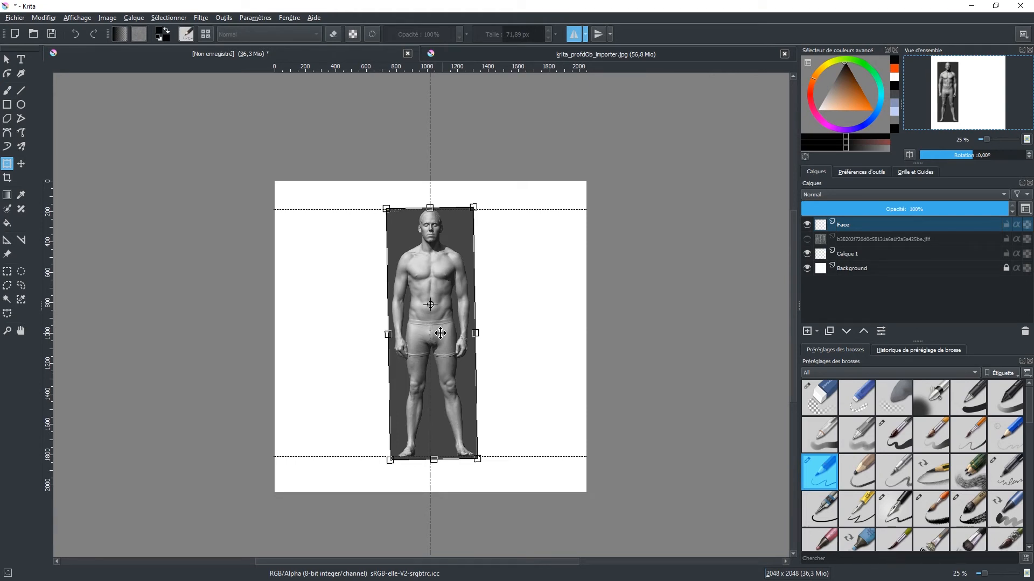
{"action": "key", "text": "Return"}
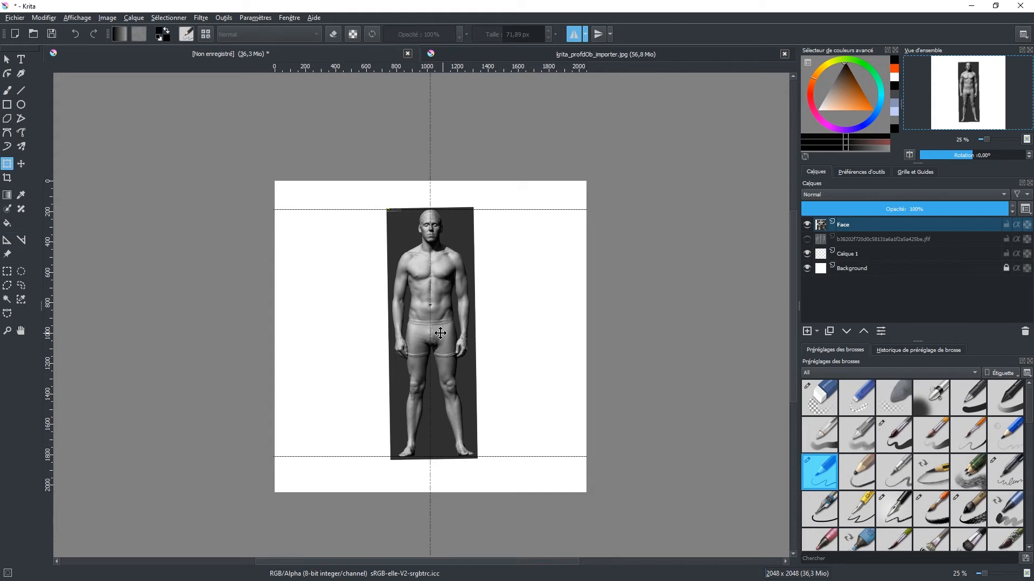
Step: Invert the colours of the Face layer
{"action": "left_click", "coordinate": [447, 300]}
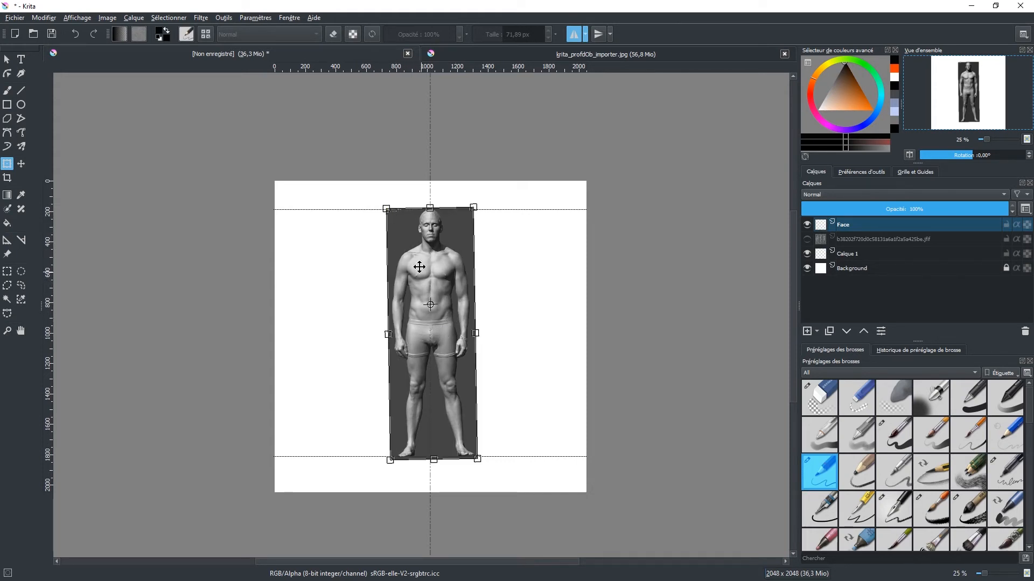
{"action": "left_click", "coordinate": [200, 17]}
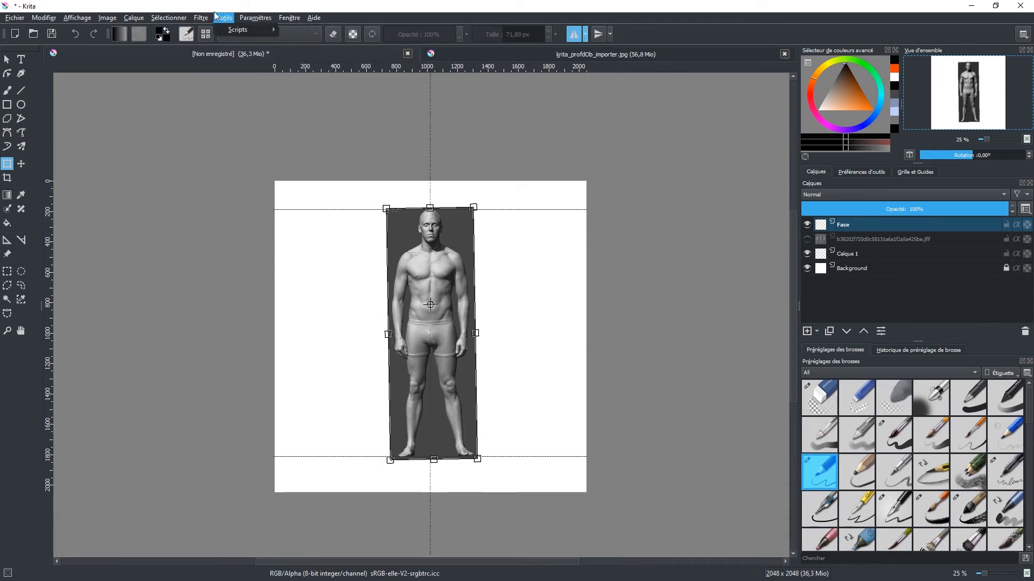
{"action": "left_click", "coordinate": [202, 18]}
{"action": "left_click", "coordinate": [203, 18]}
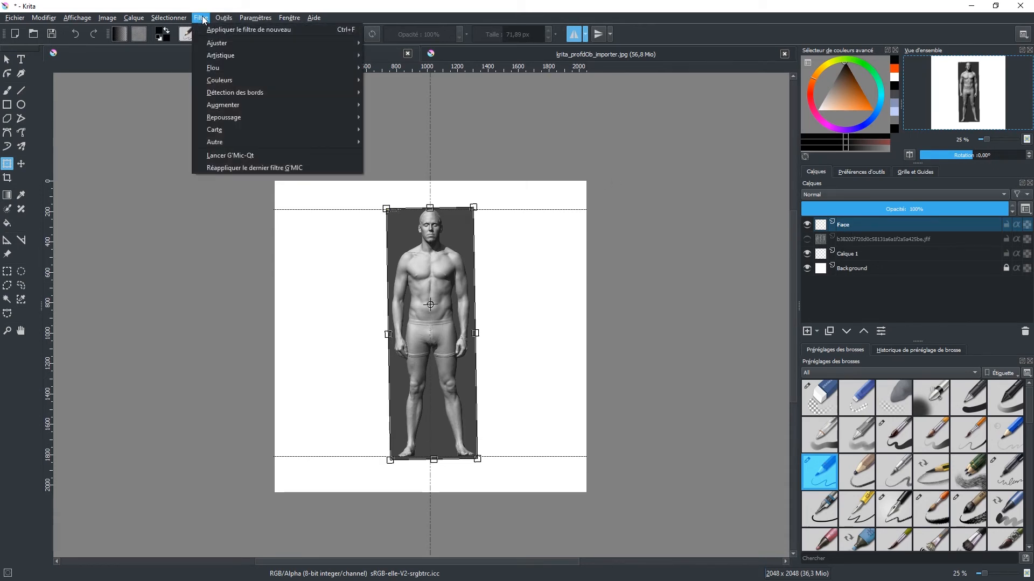
{"action": "mouse_move", "coordinate": [226, 43]}
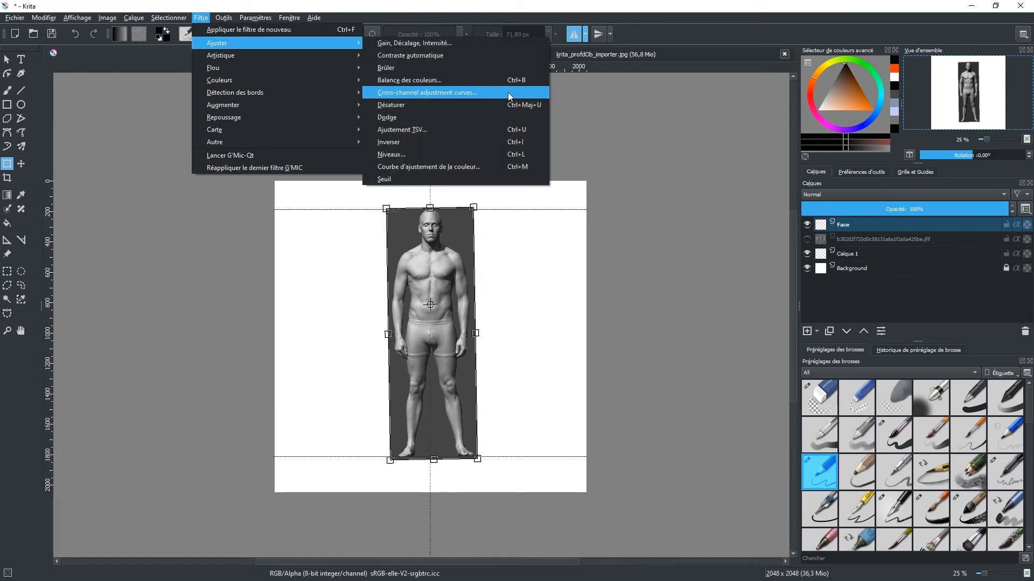
{"action": "left_click", "coordinate": [431, 143]}
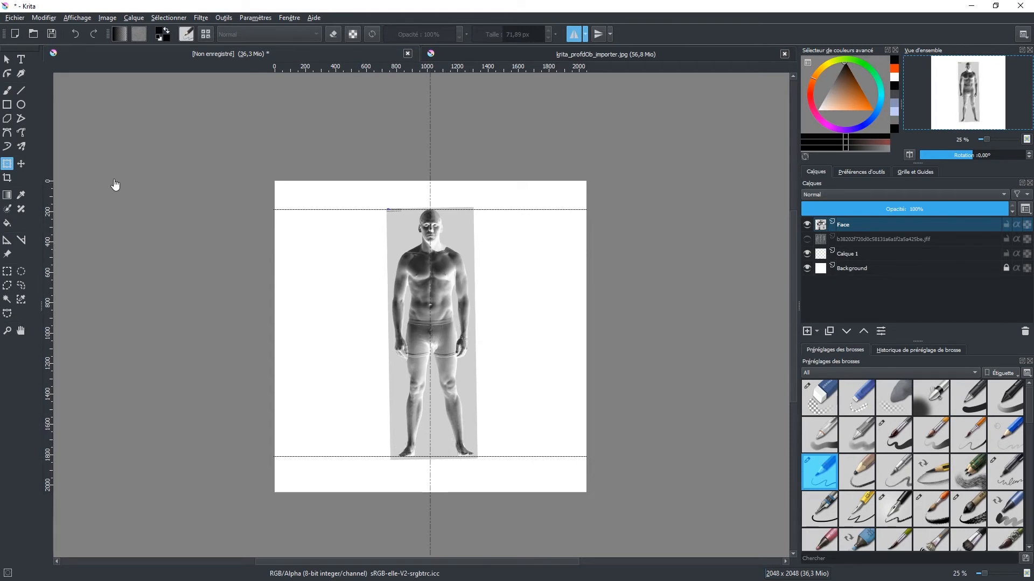
{"action": "left_click", "coordinate": [403, 229]}
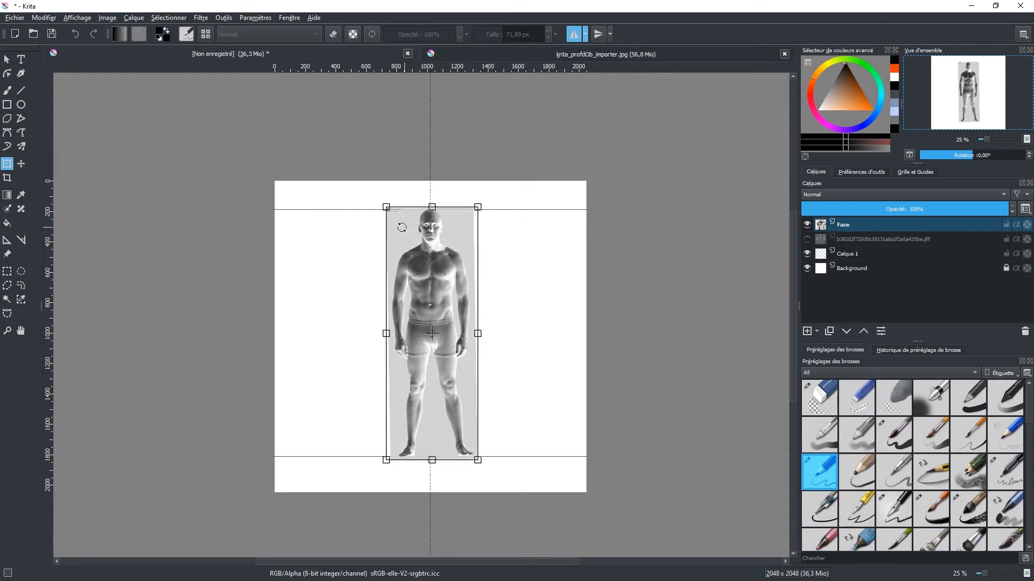
{"action": "key", "text": "Return"}
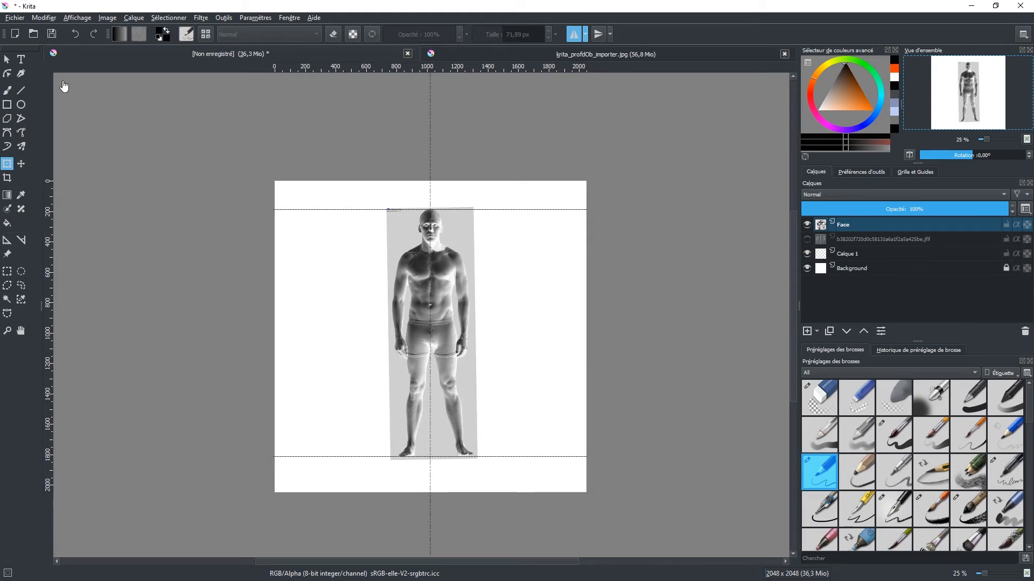
{"action": "key", "text": "alt+Tab"}
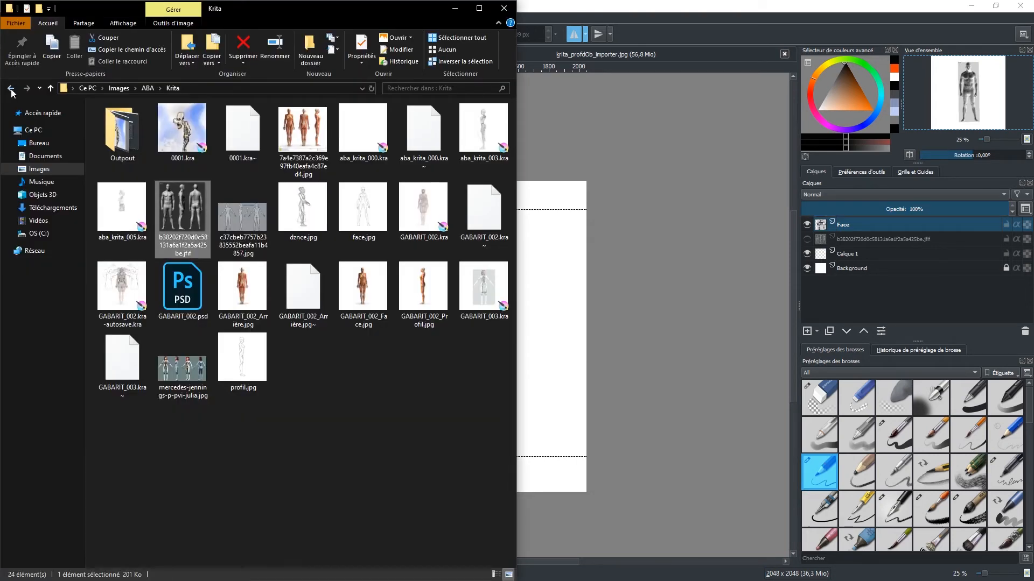
{"action": "left_click", "coordinate": [447, 9]}
Step: With the brush active, pick the light grey behind the figure as the foreground colour and unlock the Background layer
{"action": "left_click", "coordinate": [7, 90]}
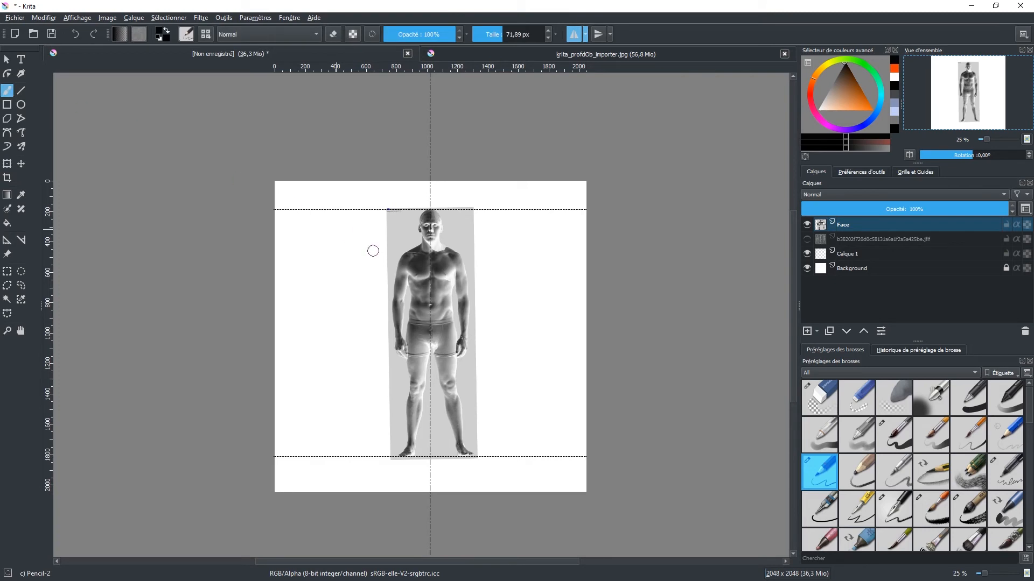
{"action": "left_click", "coordinate": [397, 230], "text": "ctrl"}
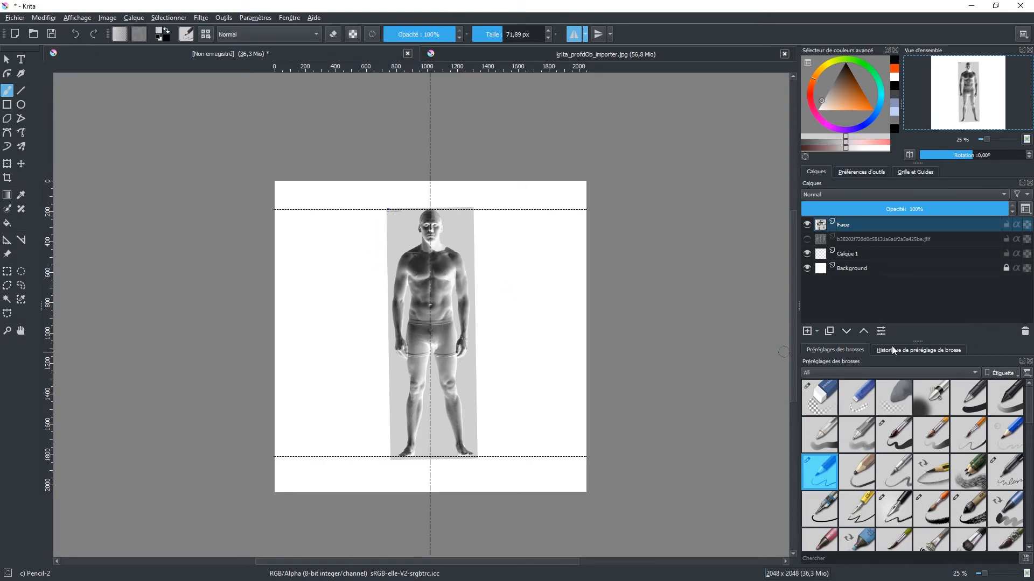
{"action": "left_click", "coordinate": [843, 273]}
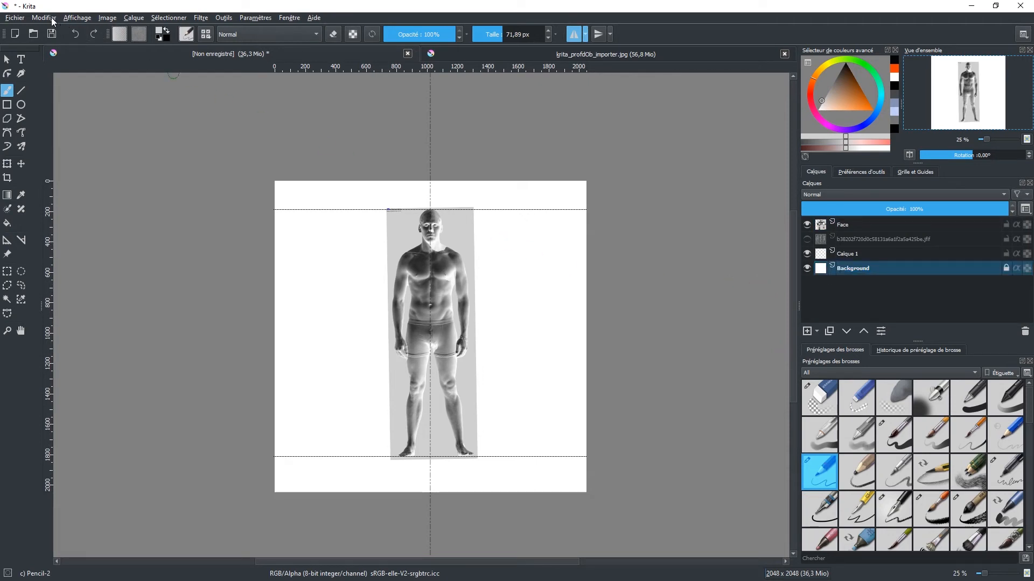
{"action": "left_click", "coordinate": [106, 18]}
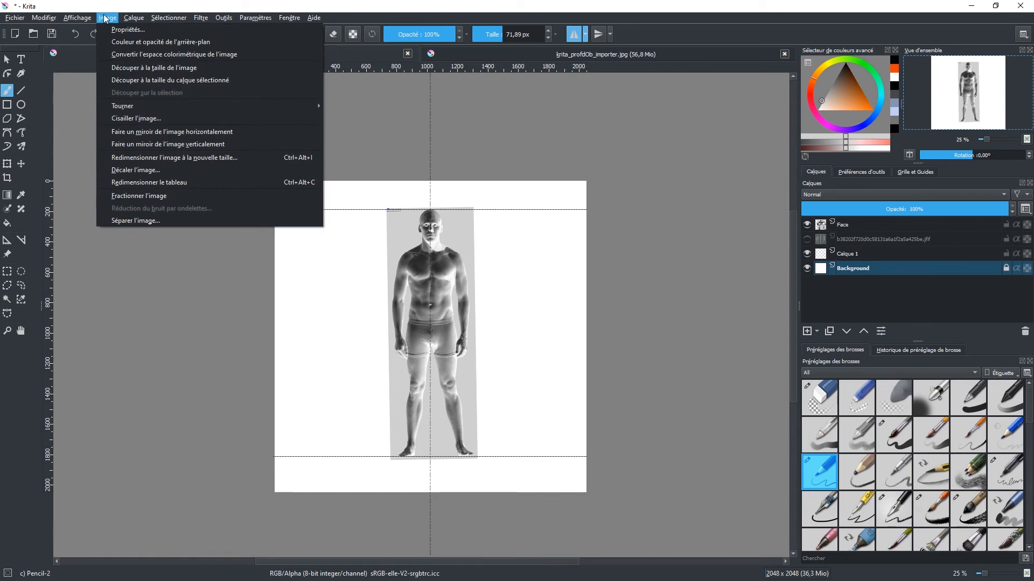
{"action": "mouse_move", "coordinate": [74, 19]}
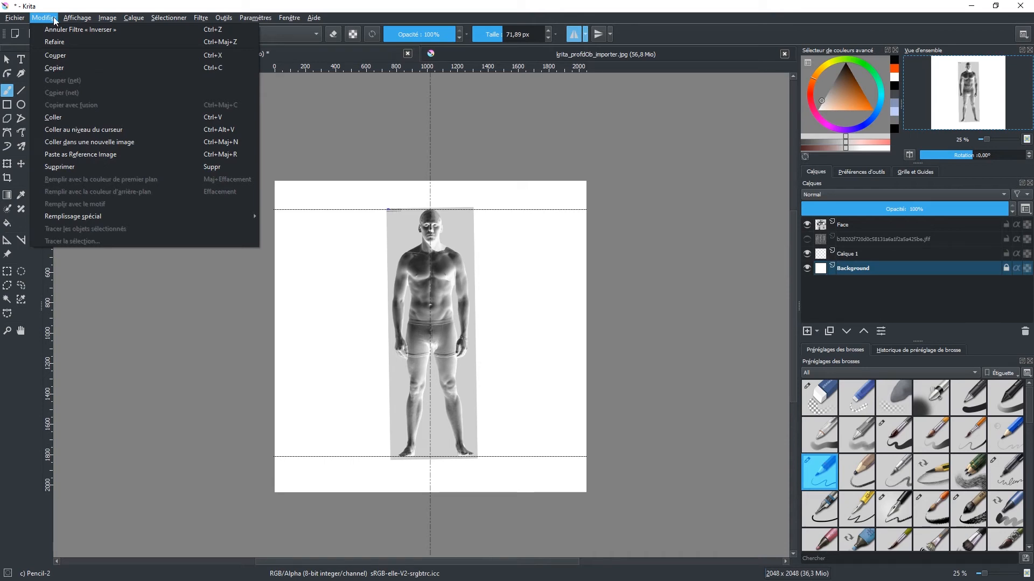
{"action": "left_click", "coordinate": [134, 18]}
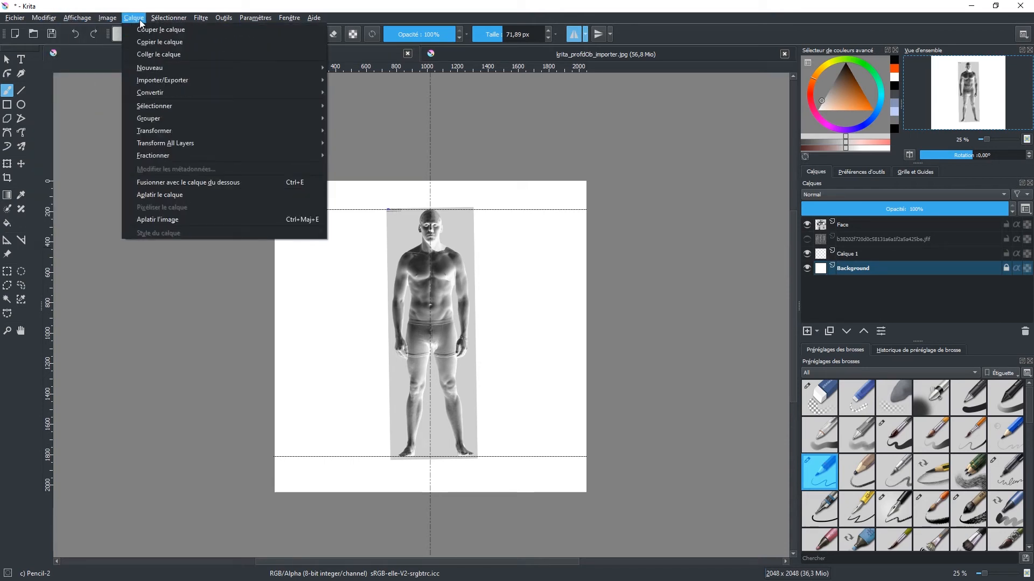
{"action": "mouse_move", "coordinate": [113, 19]}
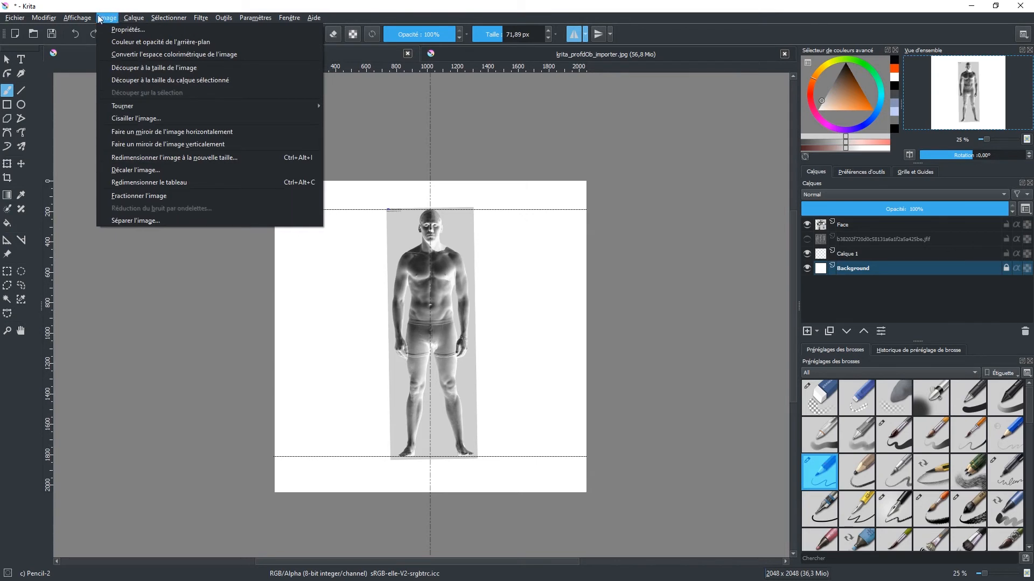
{"action": "mouse_move", "coordinate": [218, 13]}
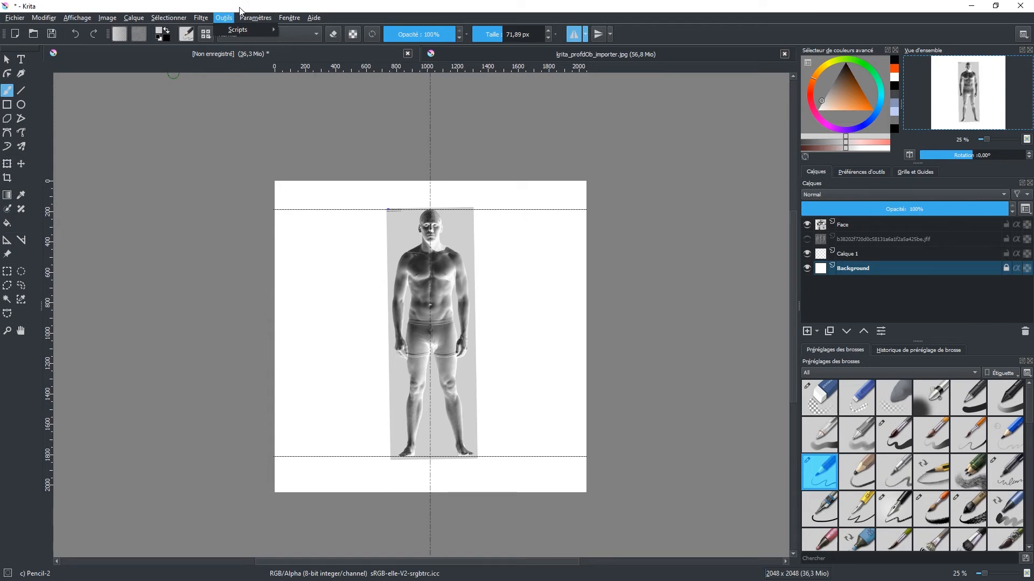
{"action": "left_click", "coordinate": [1004, 268]}
{"action": "left_click", "coordinate": [1005, 267]}
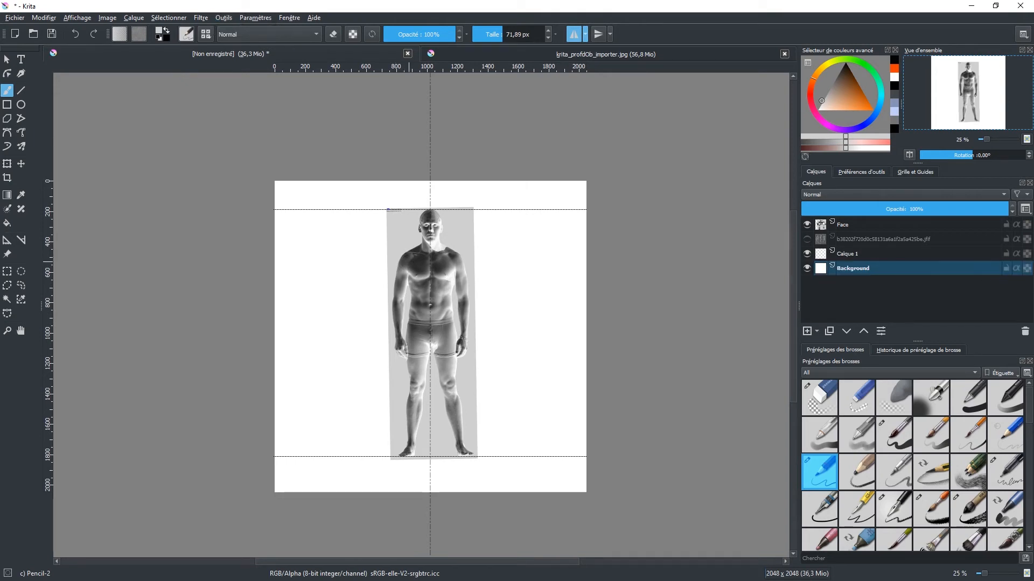
Step: Fill the whole Background layer with the picked light grey so it matches the backdrop of the figure
{"action": "key", "text": "shift+BackSpace"}
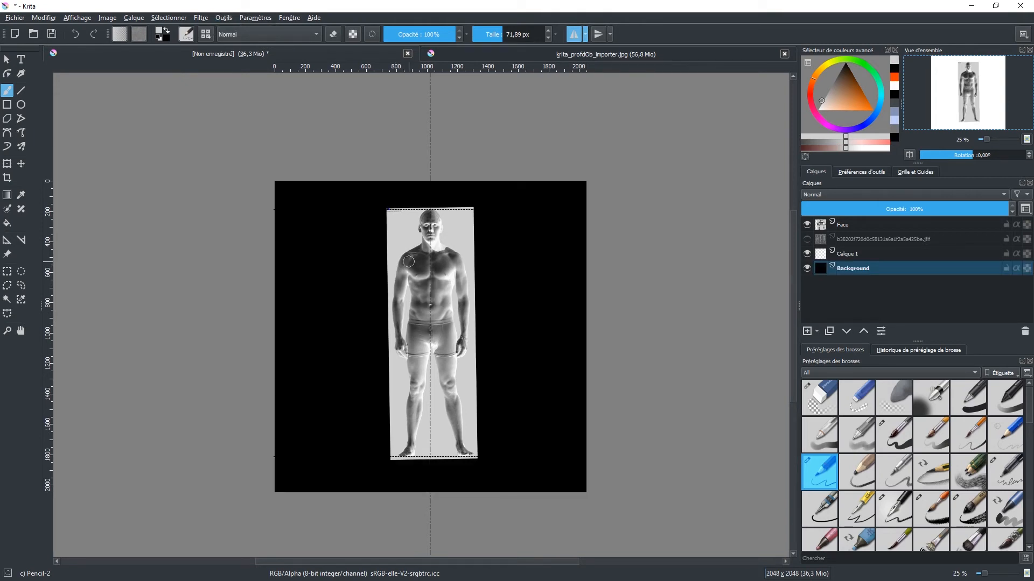
{"action": "key", "text": "BackSpace"}
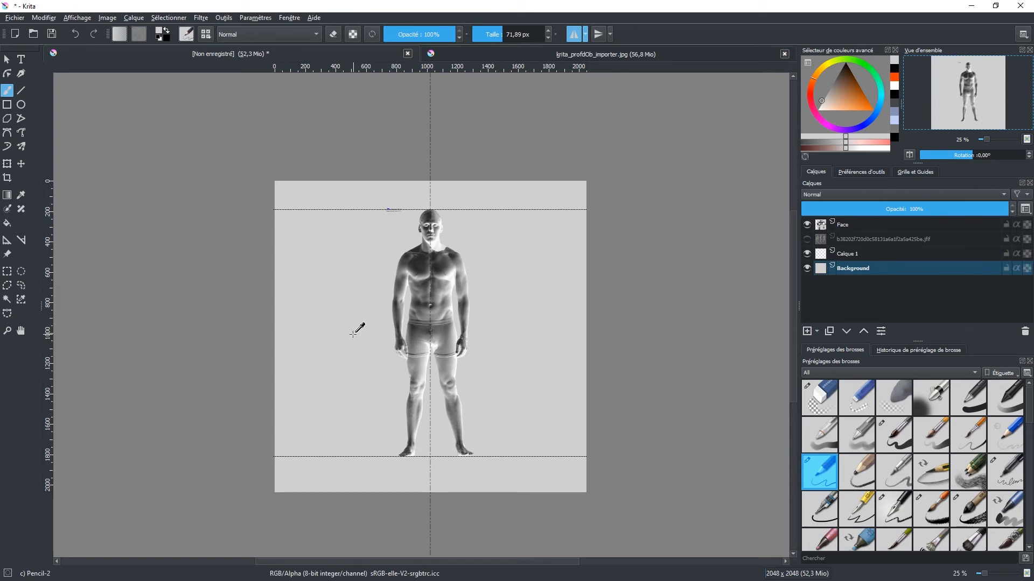
{"action": "key", "text": "ctrl+z"}
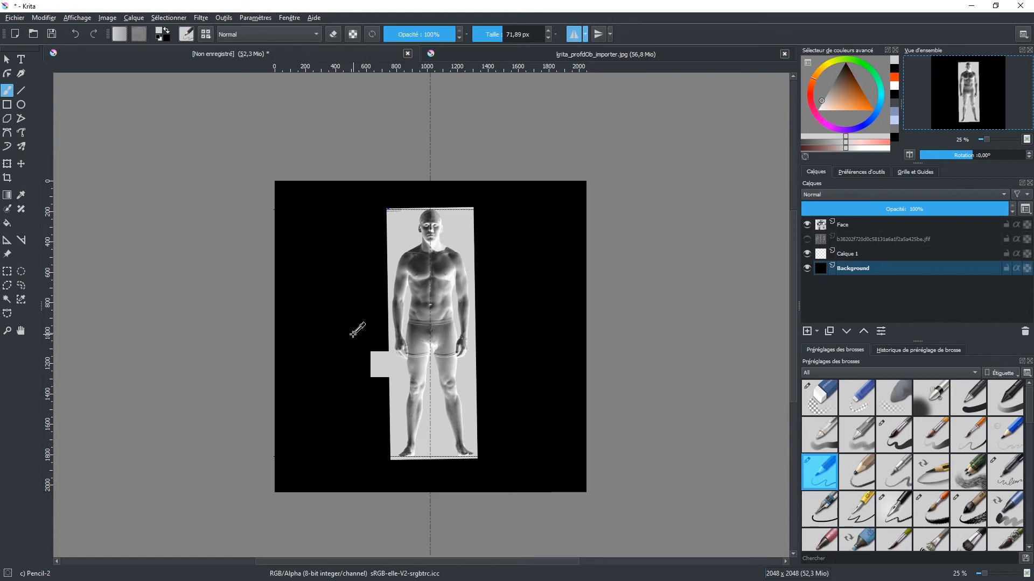
{"action": "key", "text": "ctrl+z"}
{"action": "key", "text": "ctrl+z"}
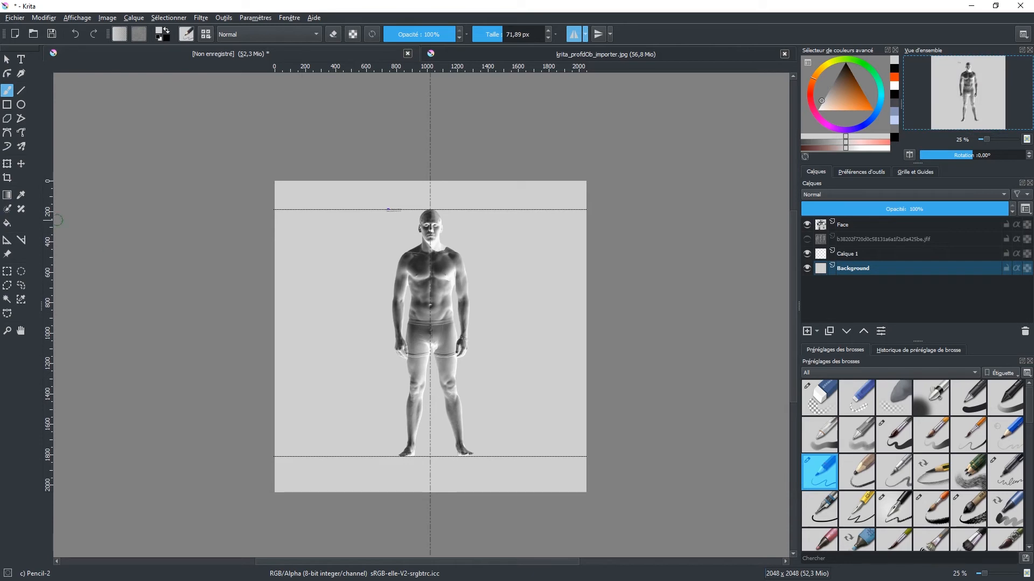
{"action": "left_click", "coordinate": [111, 18]}
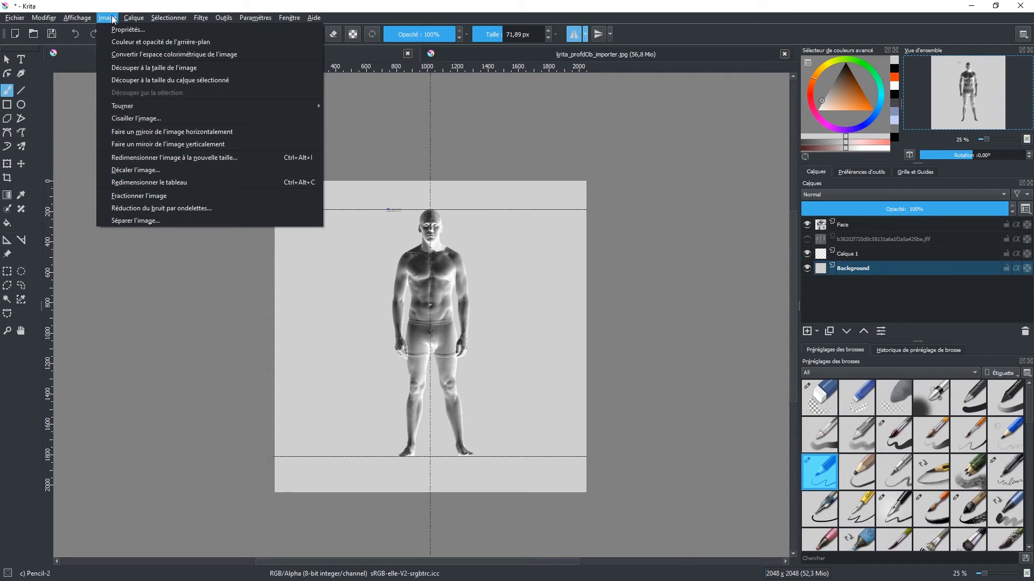
{"action": "mouse_move", "coordinate": [135, 20]}
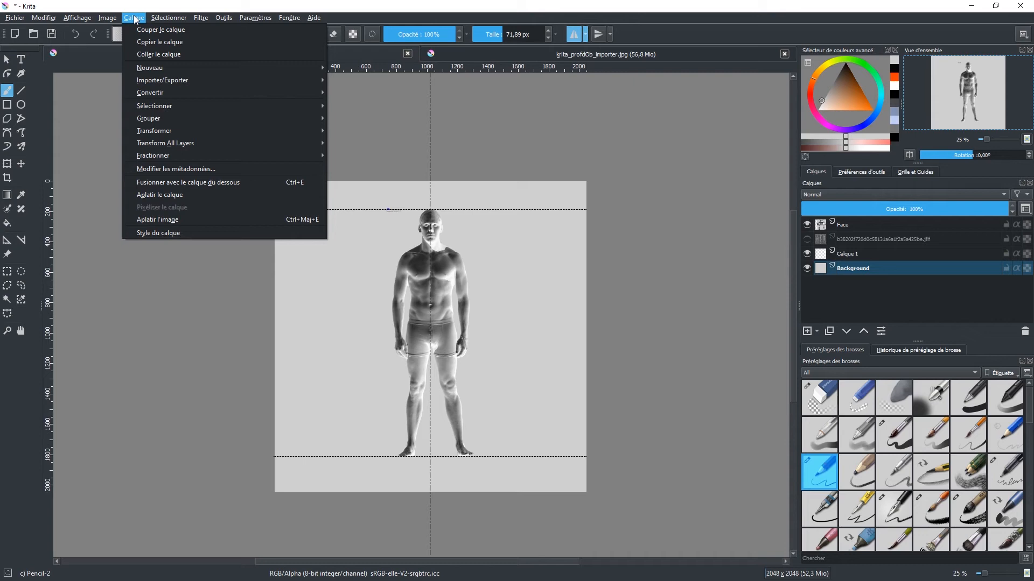
{"action": "mouse_move", "coordinate": [46, 20]}
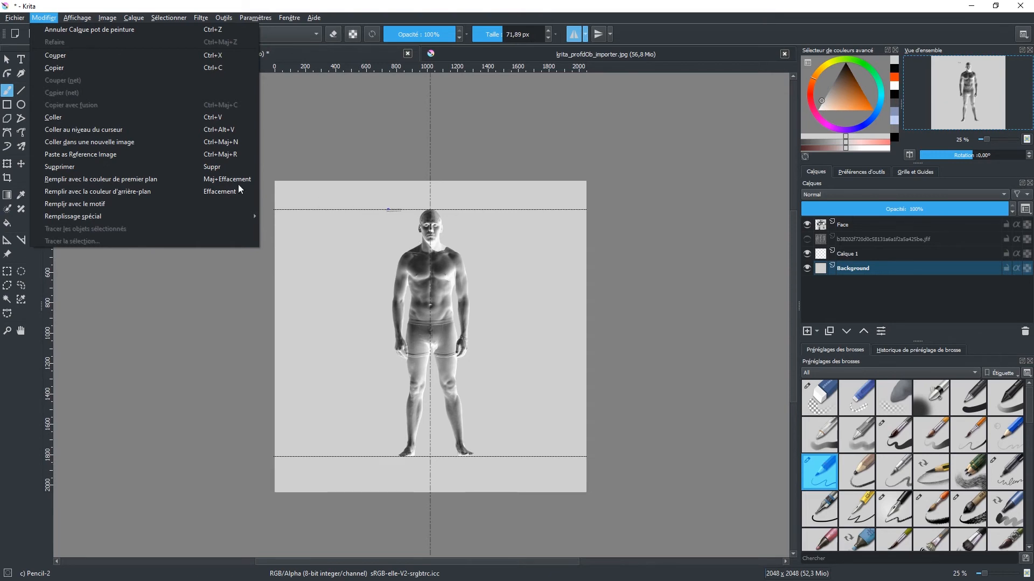
Step: Erase the small watermark beside the head from the Face layer using a rectangular selection, and clear the selection
{"action": "left_click", "coordinate": [9, 107]}
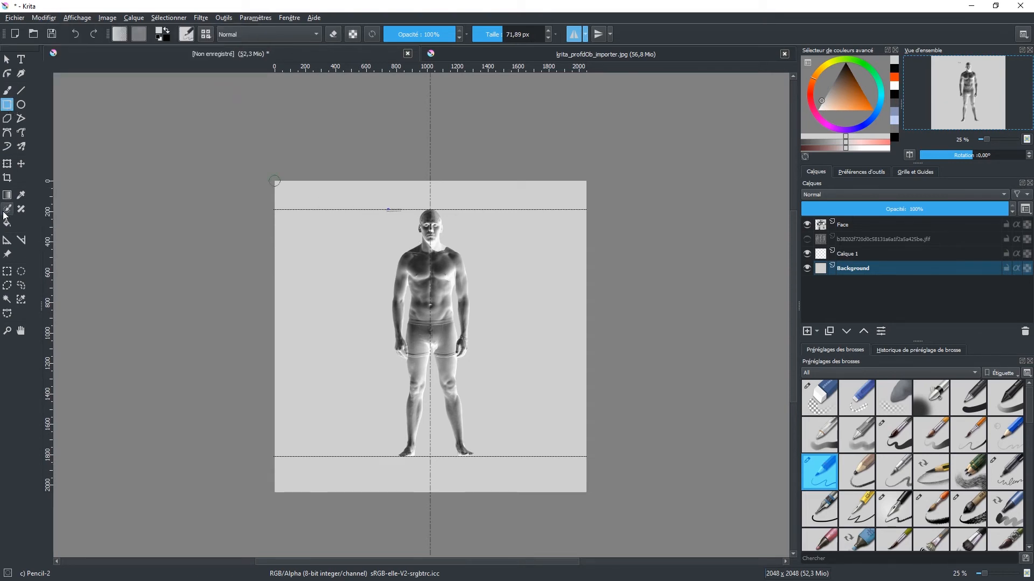
{"action": "left_click", "coordinate": [7, 272]}
{"action": "left_click_drag", "start_coordinate": [374, 200], "coordinate": [408, 219]}
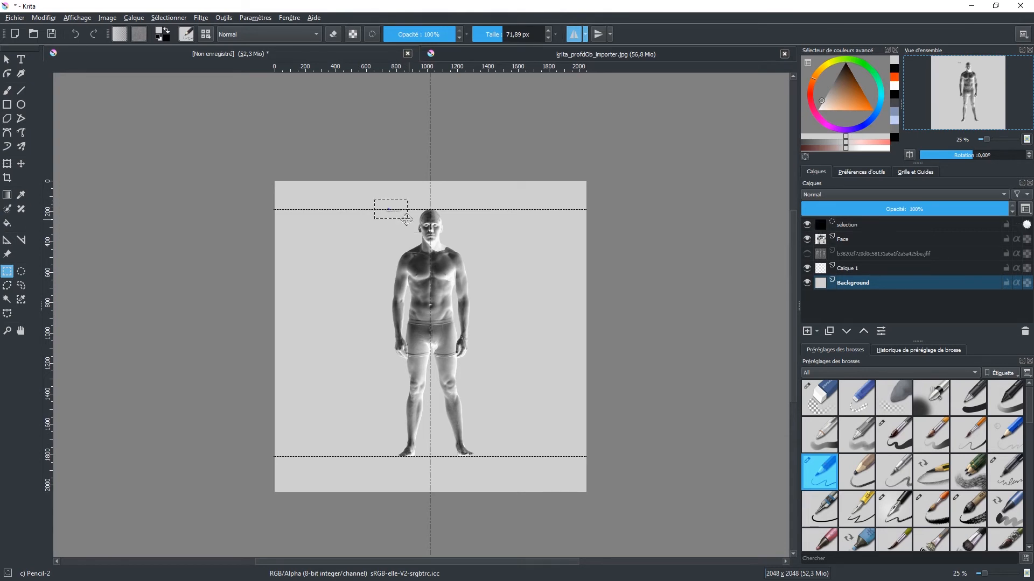
{"action": "left_click", "coordinate": [851, 237]}
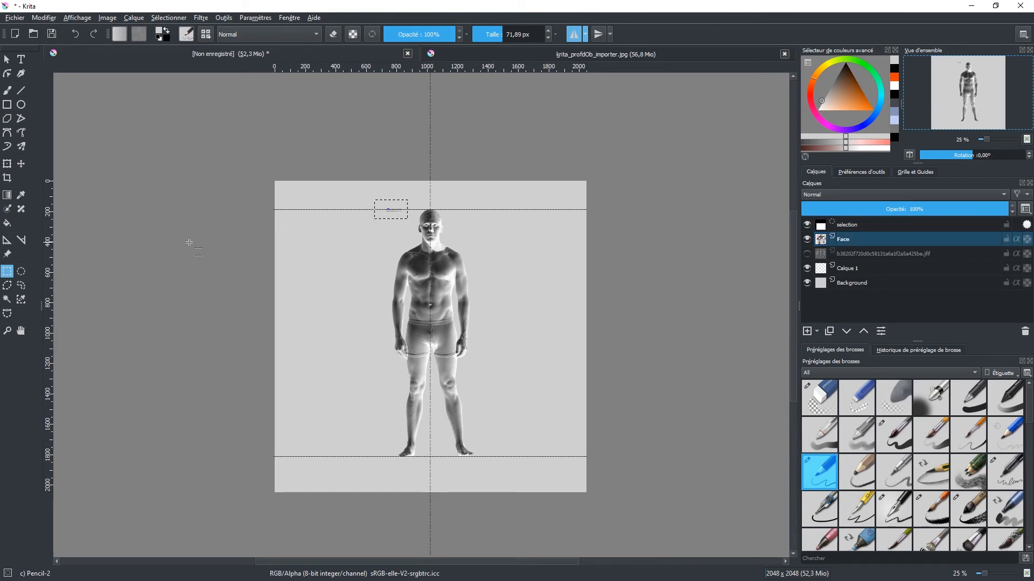
{"action": "key", "text": "Delete"}
{"action": "key", "text": "ctrl+shift+a"}
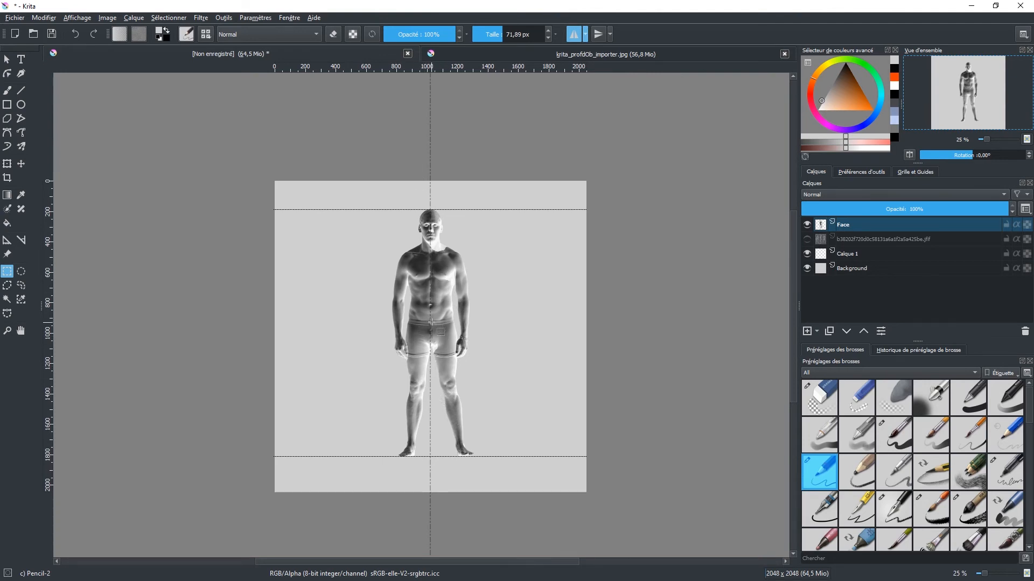
Step: Hide the Face layer, show the three-figure source image, and copy its middle side-view figure onto a new layer with a rectangular selection
{"action": "left_click", "coordinate": [806, 225]}
{"action": "left_click", "coordinate": [807, 240]}
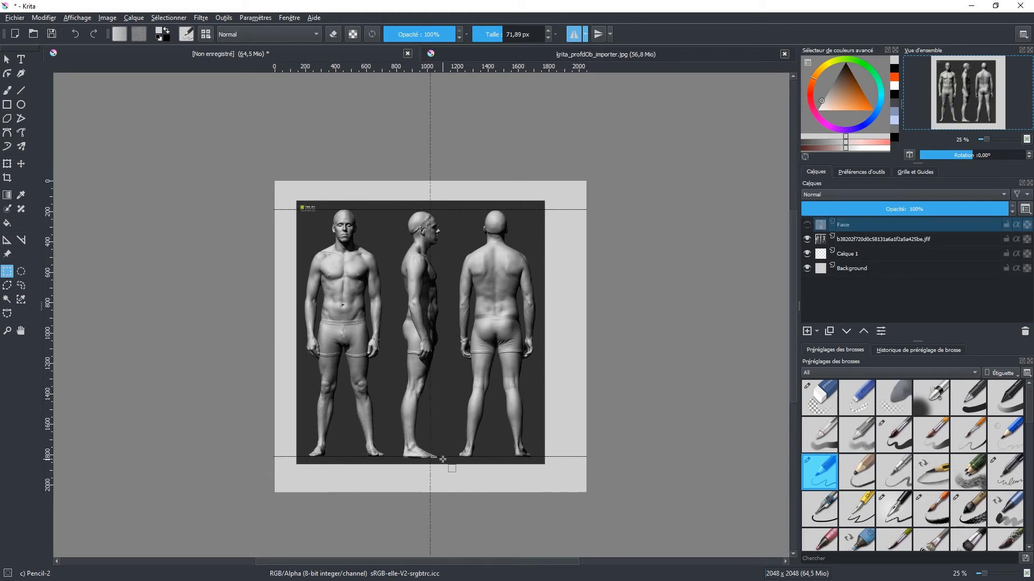
{"action": "left_click_drag", "start_coordinate": [449, 461], "coordinate": [424, 407]}
{"action": "left_click_drag", "start_coordinate": [407, 329], "coordinate": [387, 201]}
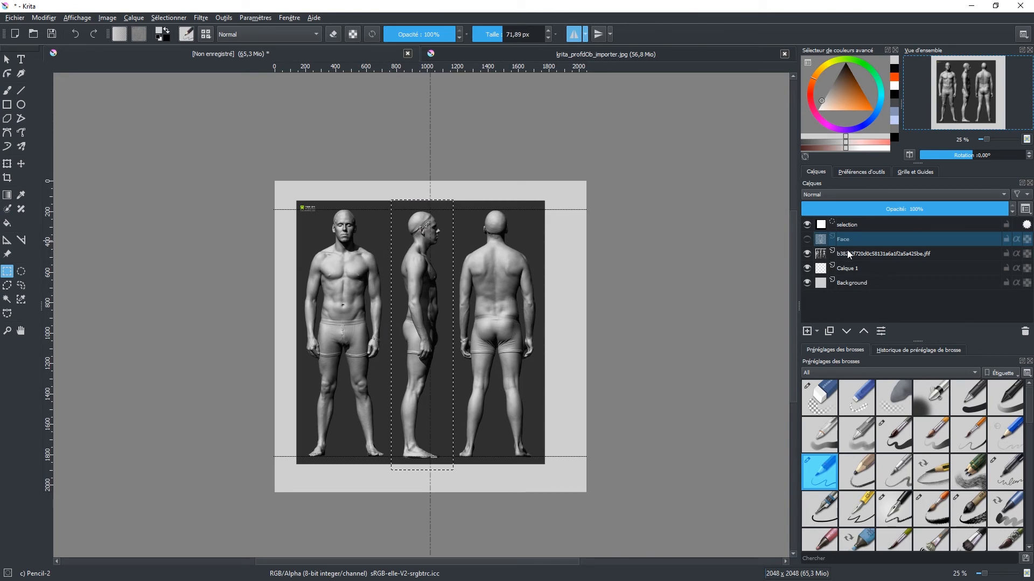
{"action": "left_click", "coordinate": [880, 254]}
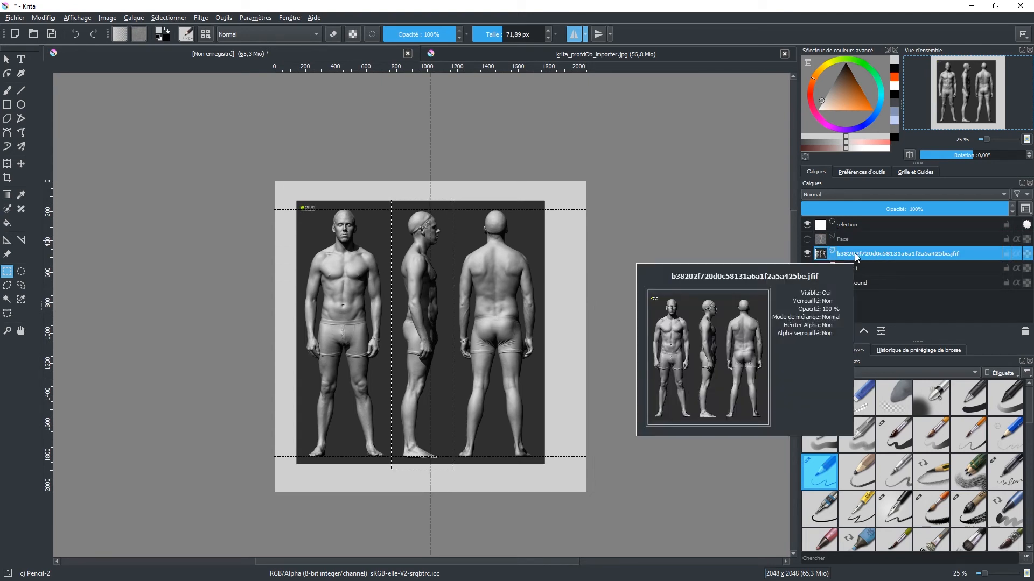
{"action": "key", "text": "ctrl+v"}
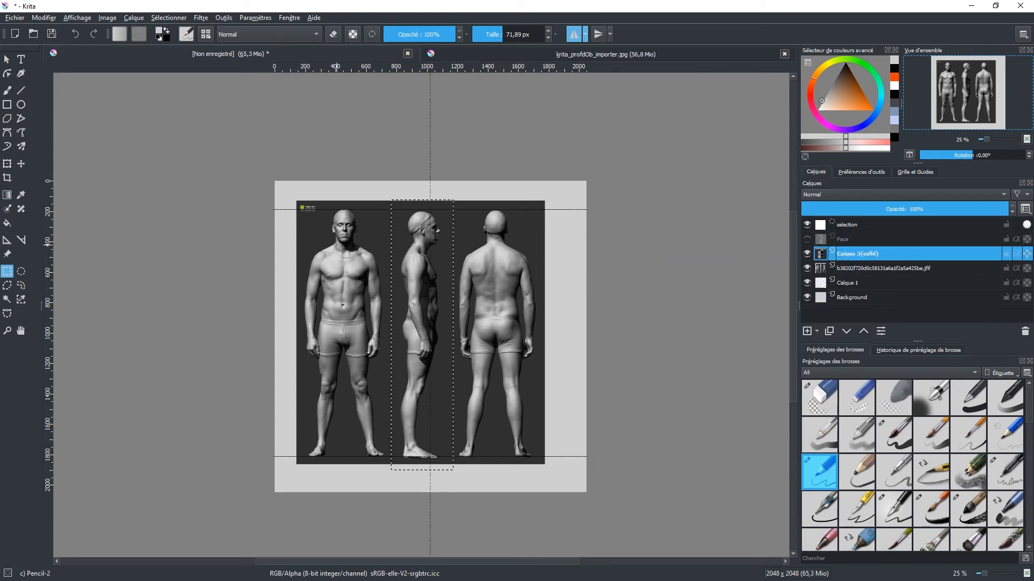
Step: Hide the source image layer, rename the pasted side-view layer as Profil, and clear the selection
{"action": "left_click", "coordinate": [806, 269]}
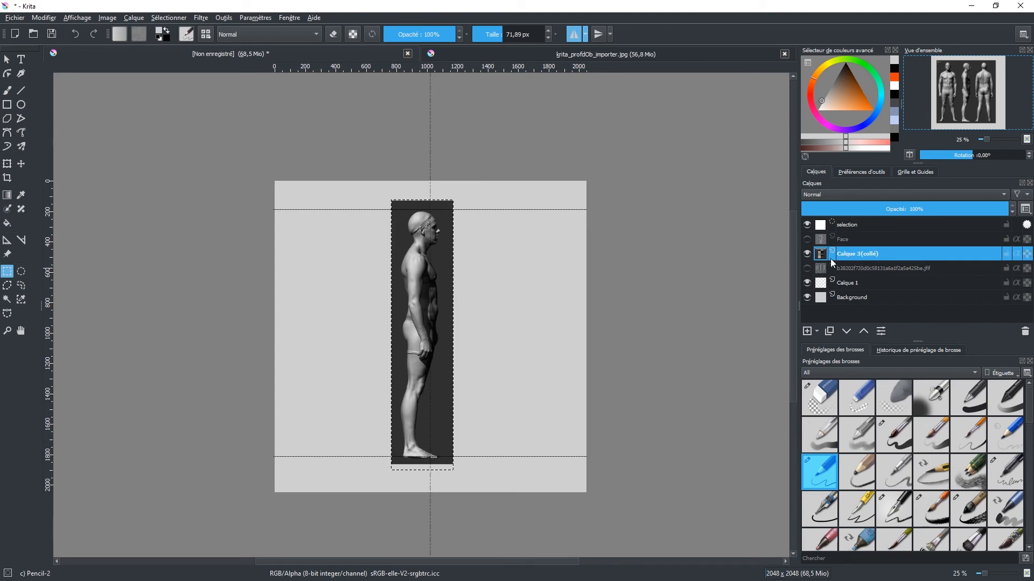
{"action": "double_click", "coordinate": [854, 251]}
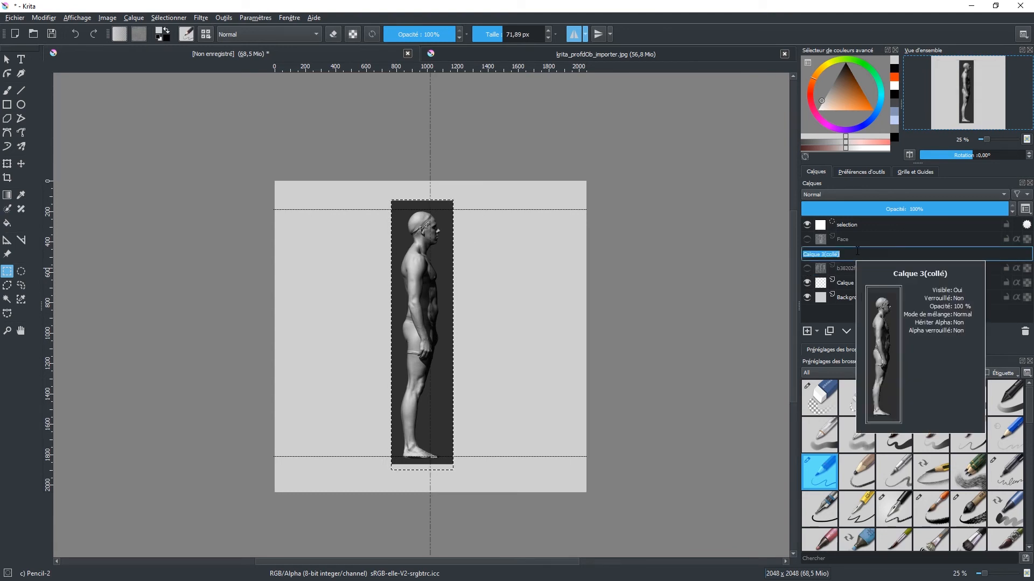
{"action": "type", "text": "Profil"}
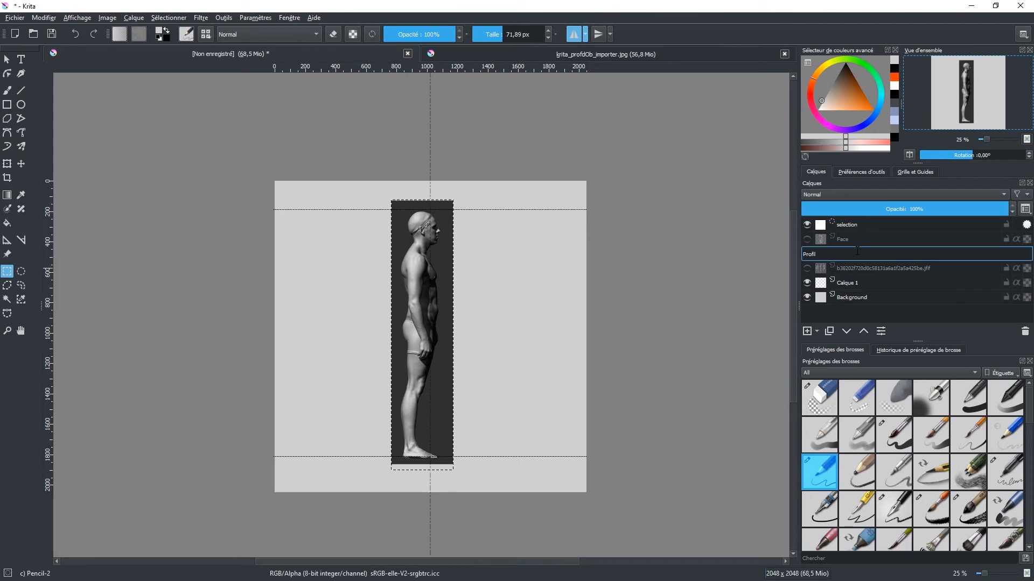
{"action": "key", "text": "Return"}
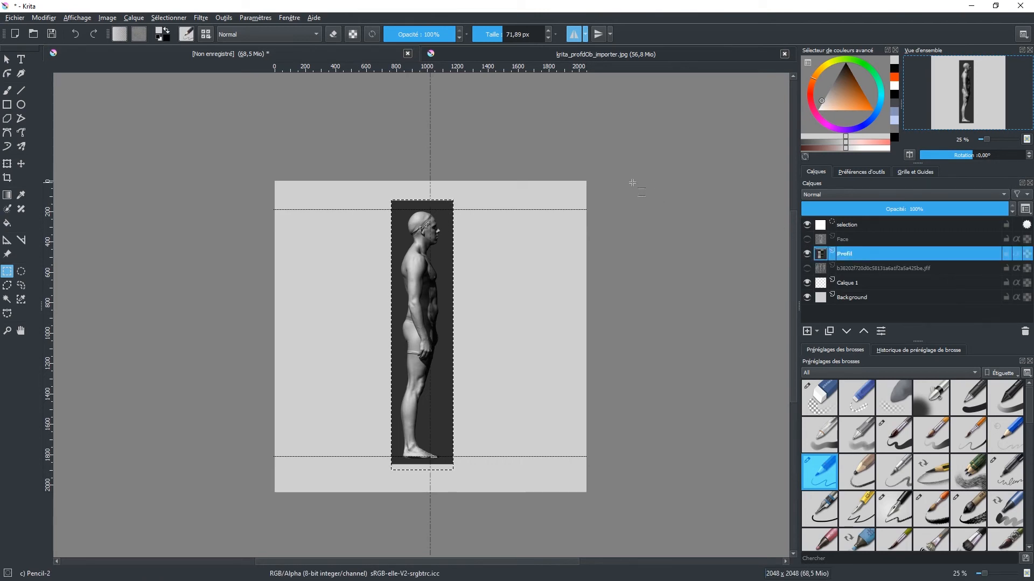
{"action": "key", "text": "ctrl+shift+a"}
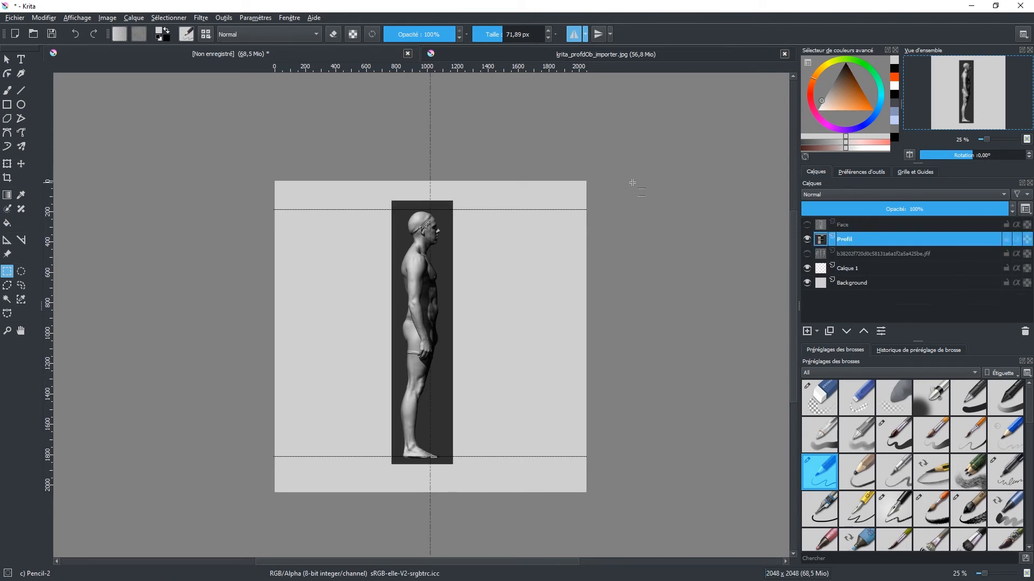
Step: Shift the Profil layer slightly to the right with the Transform tool so the figure is centred on the mirror line
{"action": "left_click", "coordinate": [168, 18]}
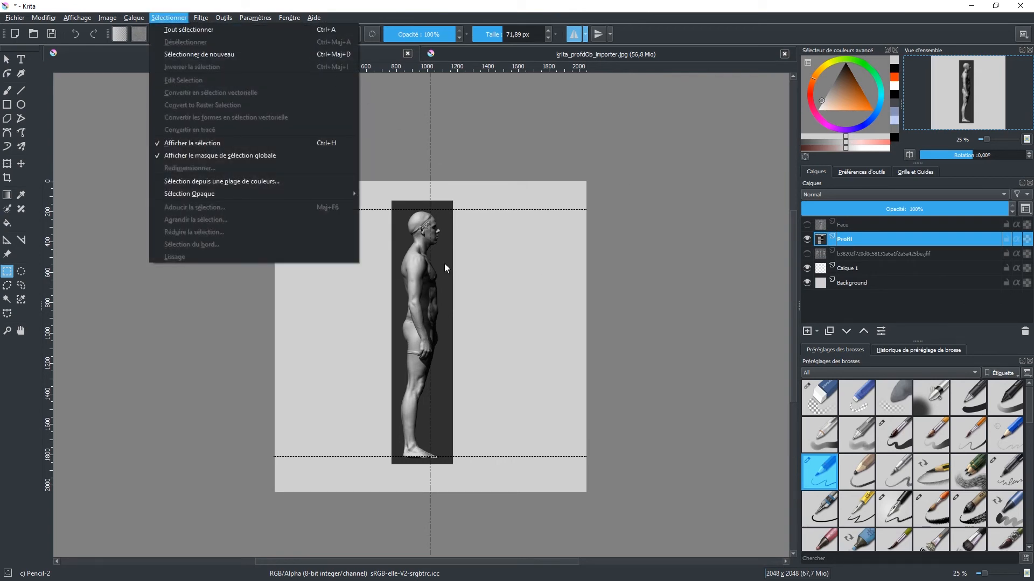
{"action": "left_click", "coordinate": [421, 281]}
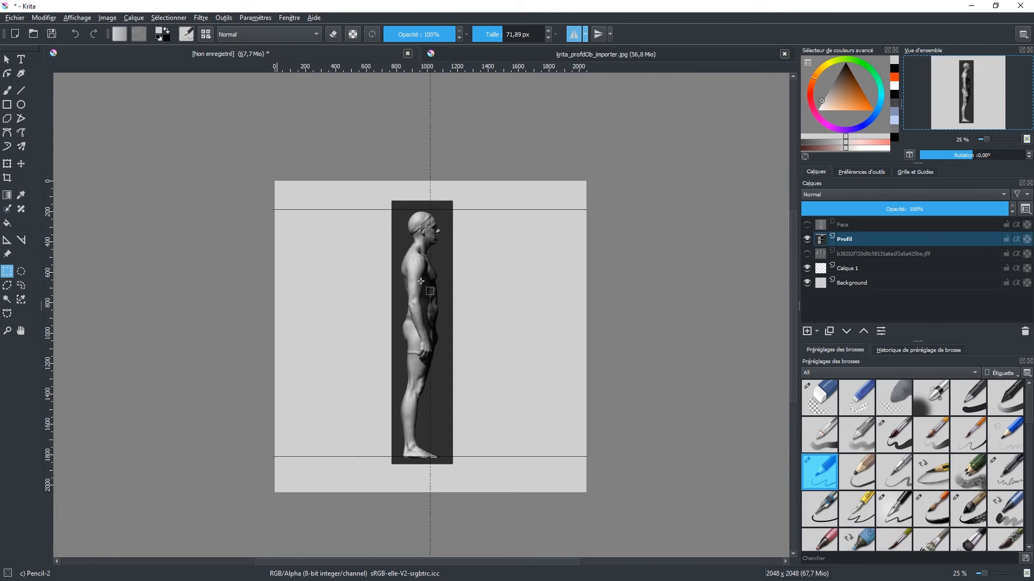
{"action": "left_click", "coordinate": [7, 163]}
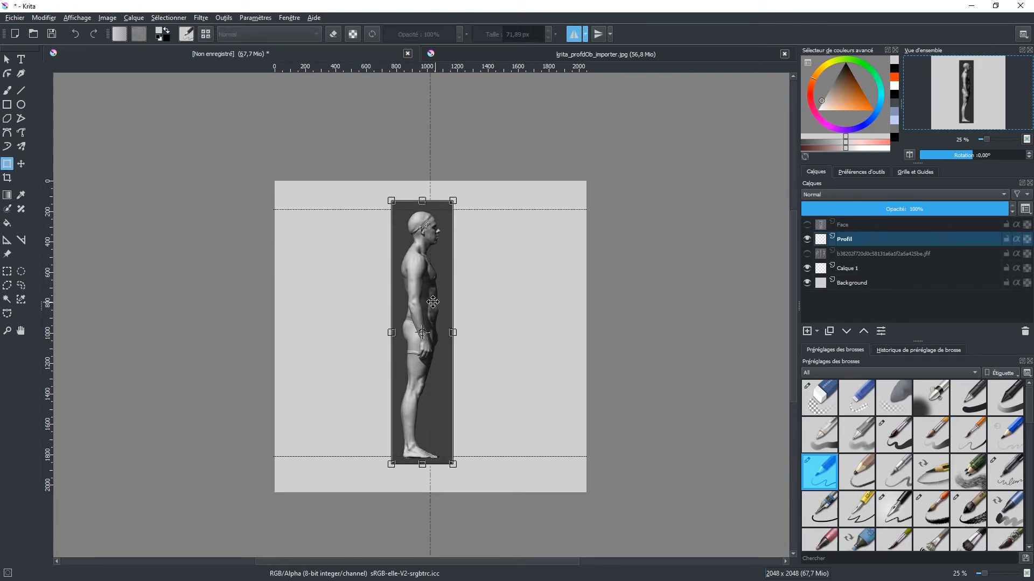
{"action": "left_click_drag", "start_coordinate": [433, 302], "coordinate": [441, 300]}
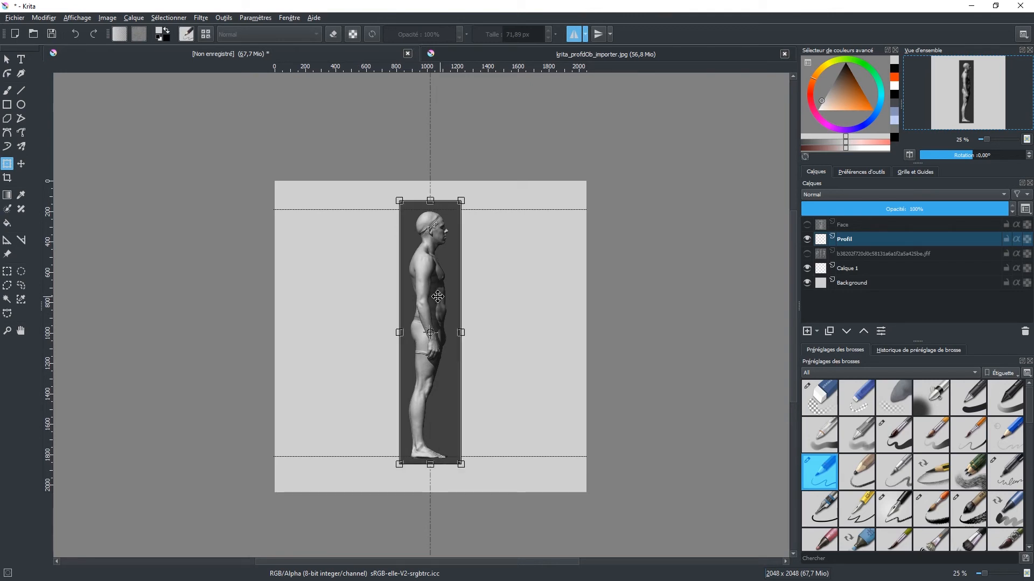
{"action": "right_click", "coordinate": [441, 300]}
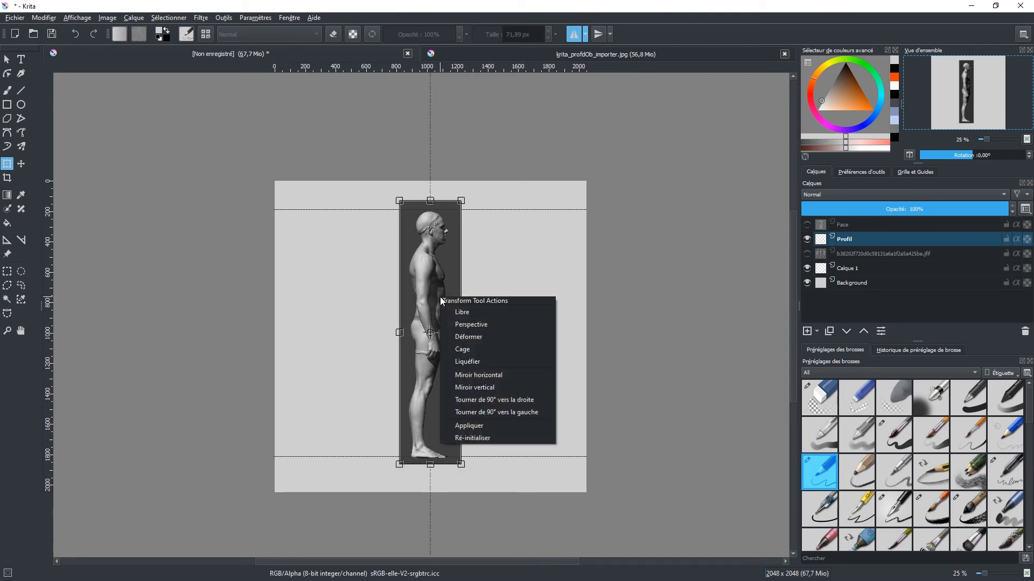
{"action": "left_click", "coordinate": [506, 383]}
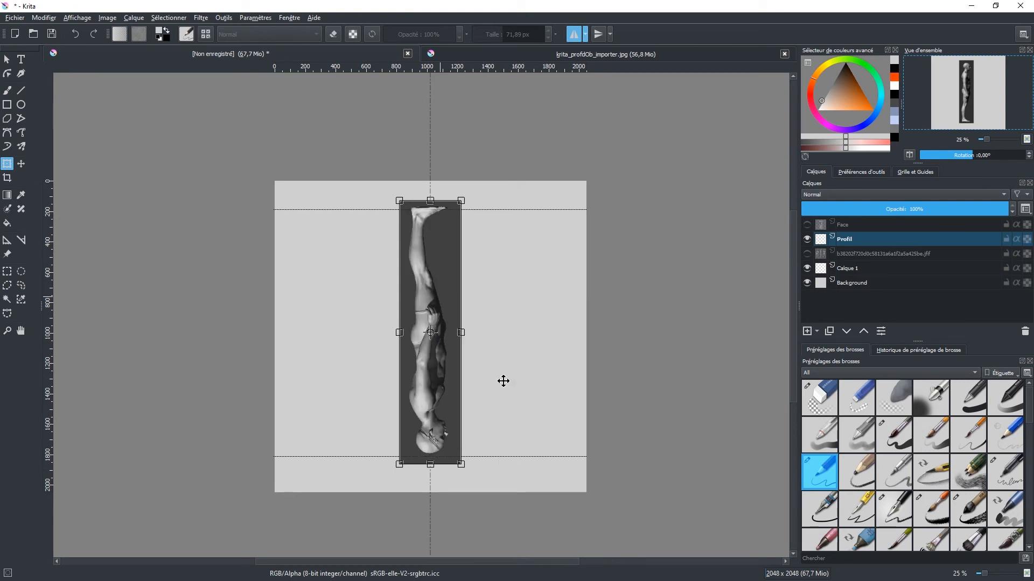
{"action": "right_click", "coordinate": [415, 294]}
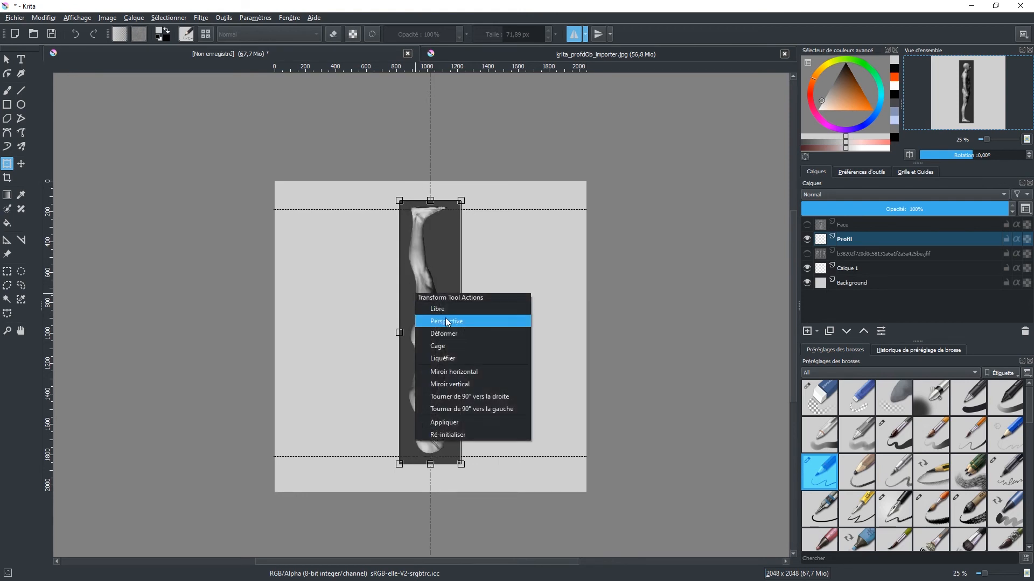
{"action": "left_click", "coordinate": [470, 384]}
Step: Mirror the Profil layer horizontally so the figure faces left, and apply the transform
{"action": "right_click", "coordinate": [445, 351]}
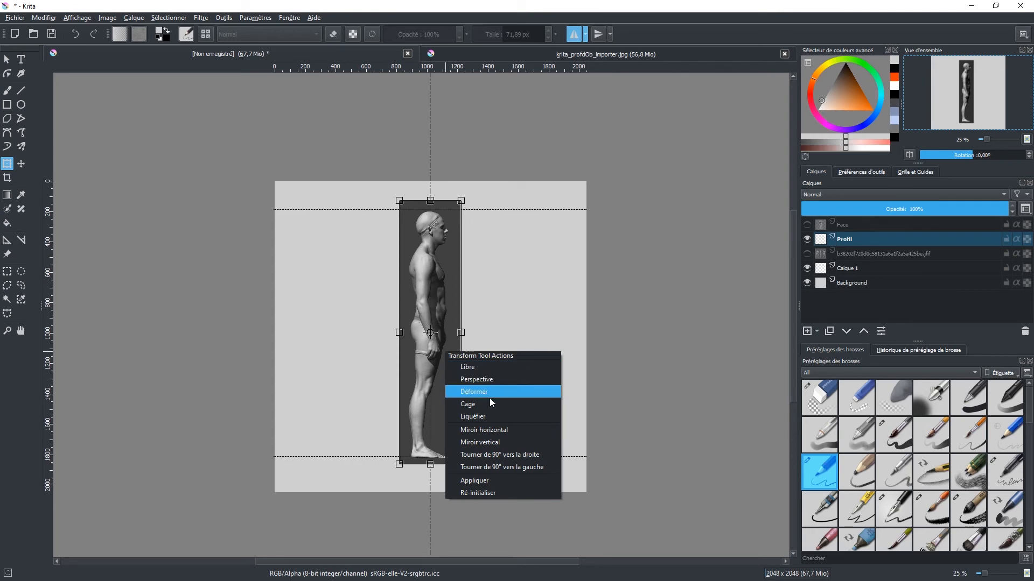
{"action": "left_click", "coordinate": [485, 429]}
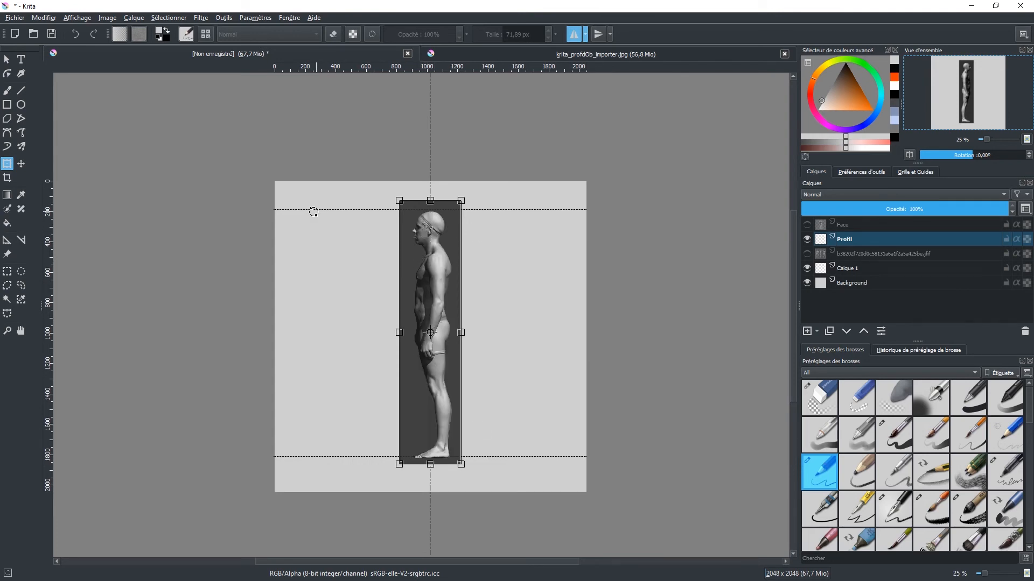
{"action": "key", "text": "Return"}
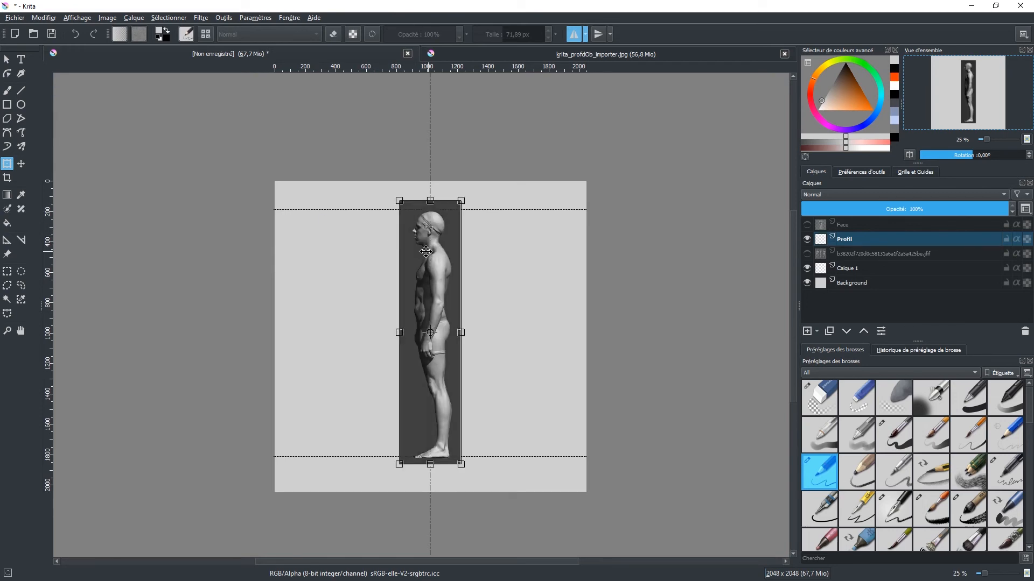
Step: Invert the colours of the Profil layer and lock the Background layer
{"action": "left_click", "coordinate": [21, 163]}
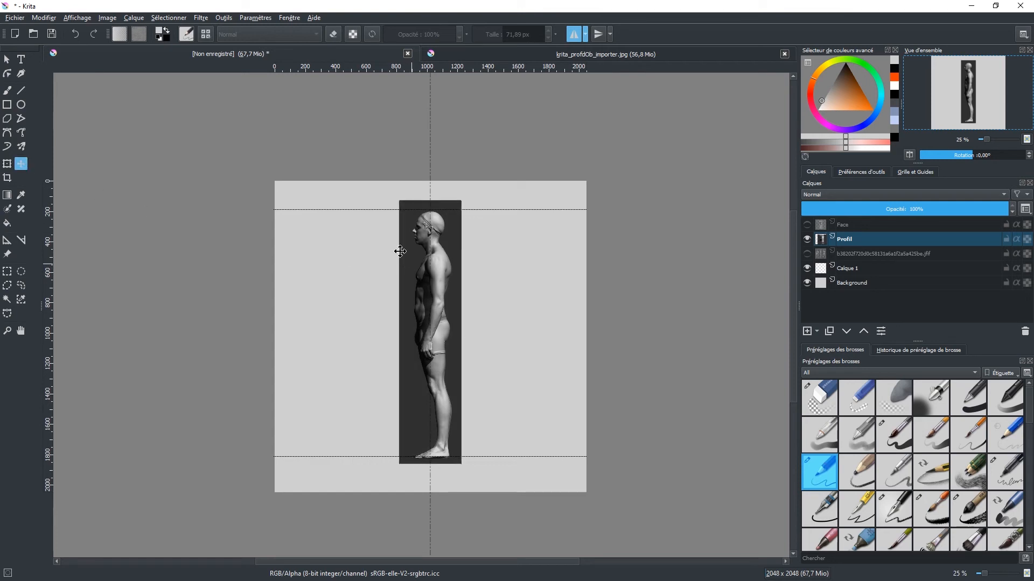
{"action": "left_click", "coordinate": [200, 18]}
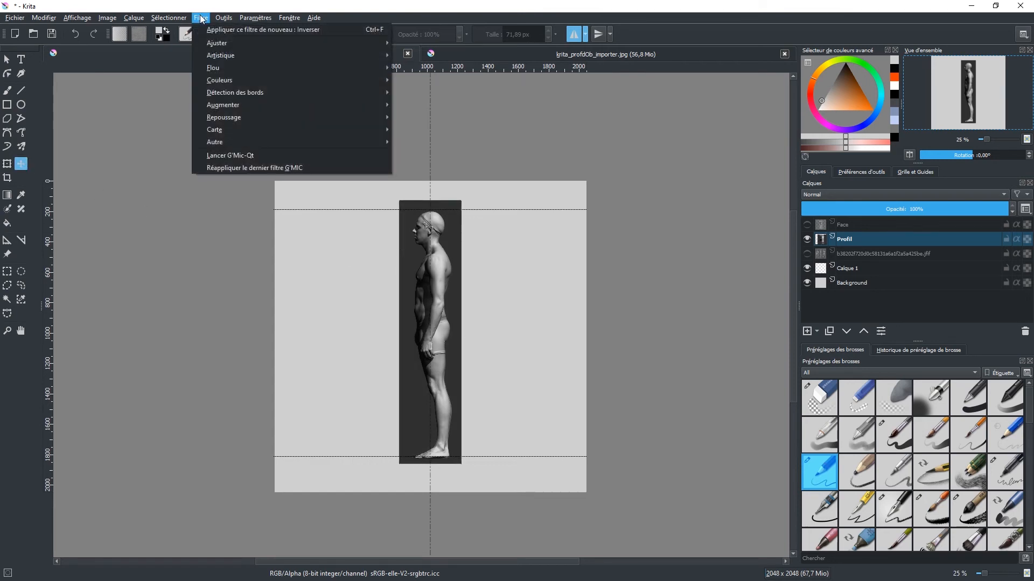
{"action": "left_click", "coordinate": [226, 30]}
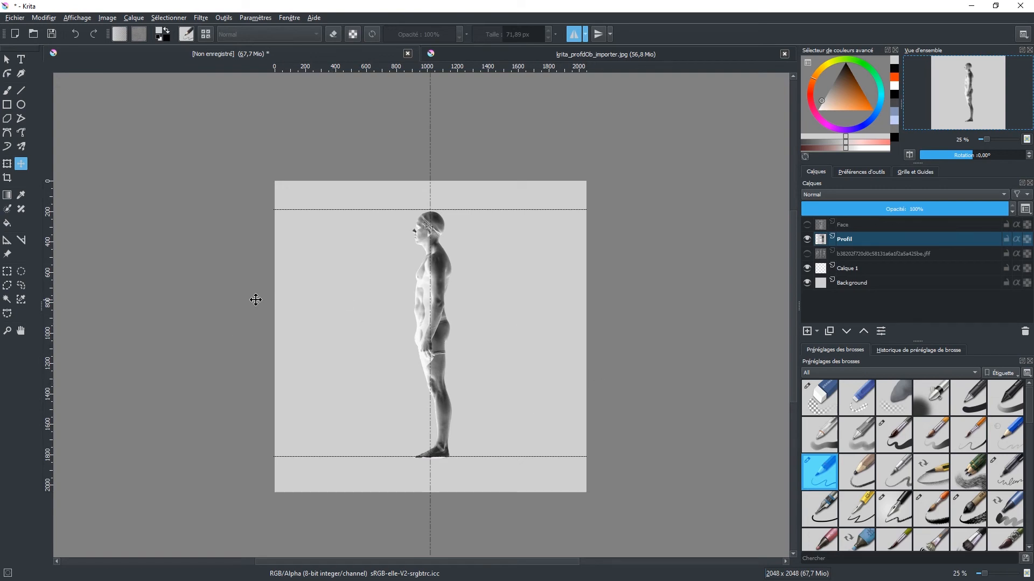
{"action": "left_click", "coordinate": [1005, 283]}
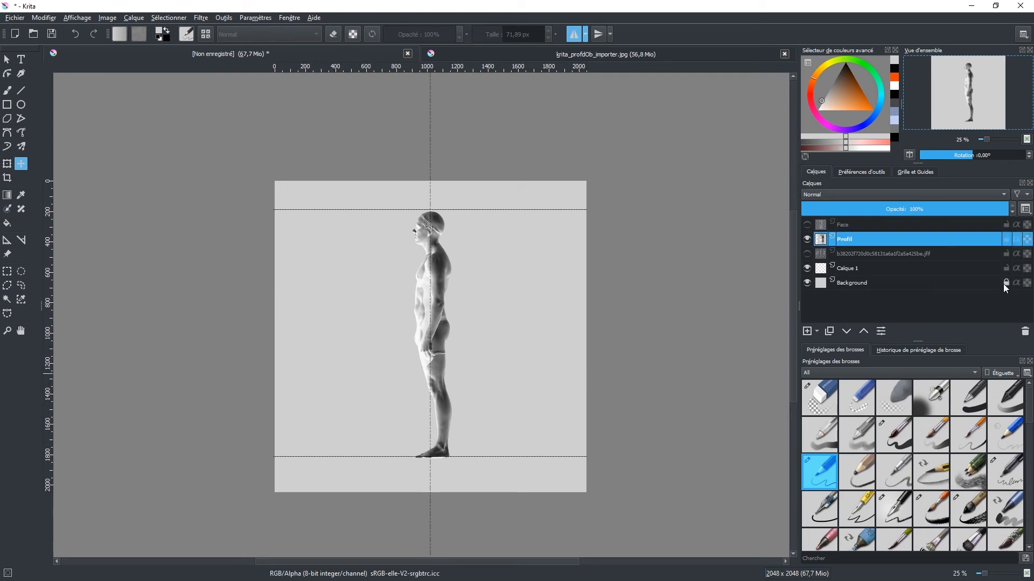
Step: Hide the Profil layer, show the source image, and copy its back-view figure onto a new layer with a rectangular selection
{"action": "left_click", "coordinate": [856, 257]}
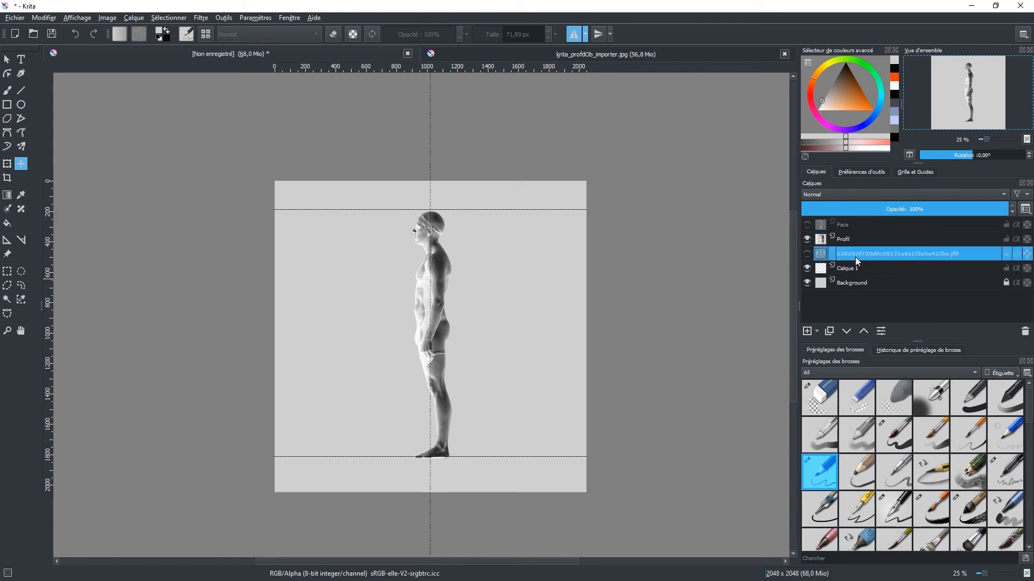
{"action": "left_click", "coordinate": [806, 239]}
{"action": "left_click", "coordinate": [807, 253]}
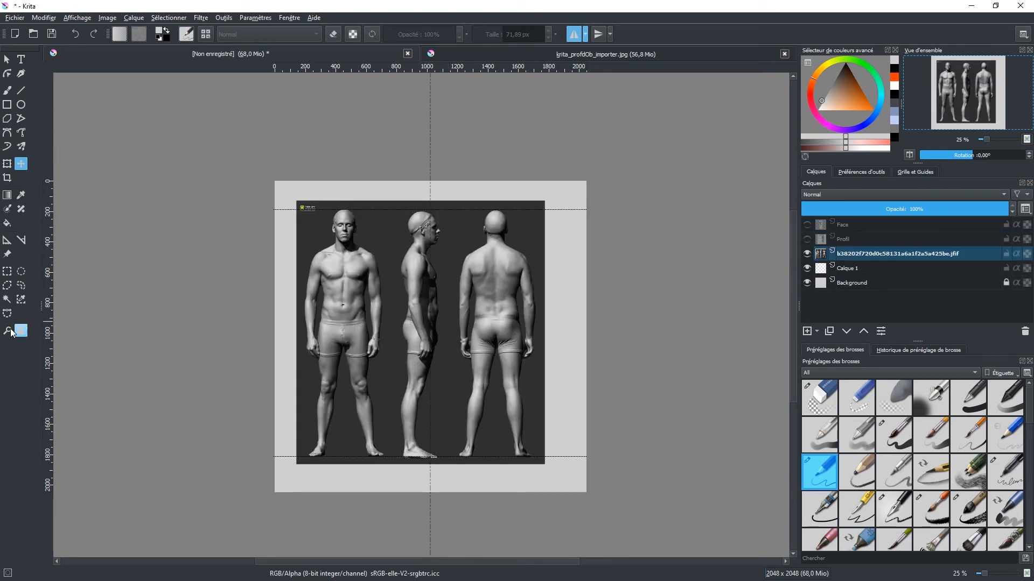
{"action": "left_click", "coordinate": [8, 272]}
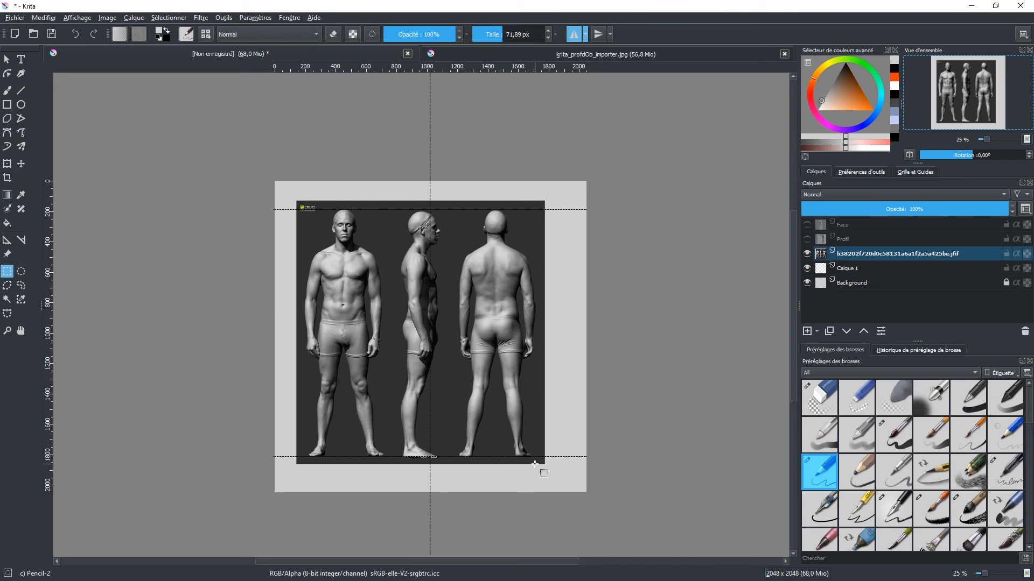
{"action": "left_click_drag", "start_coordinate": [542, 464], "coordinate": [451, 200]}
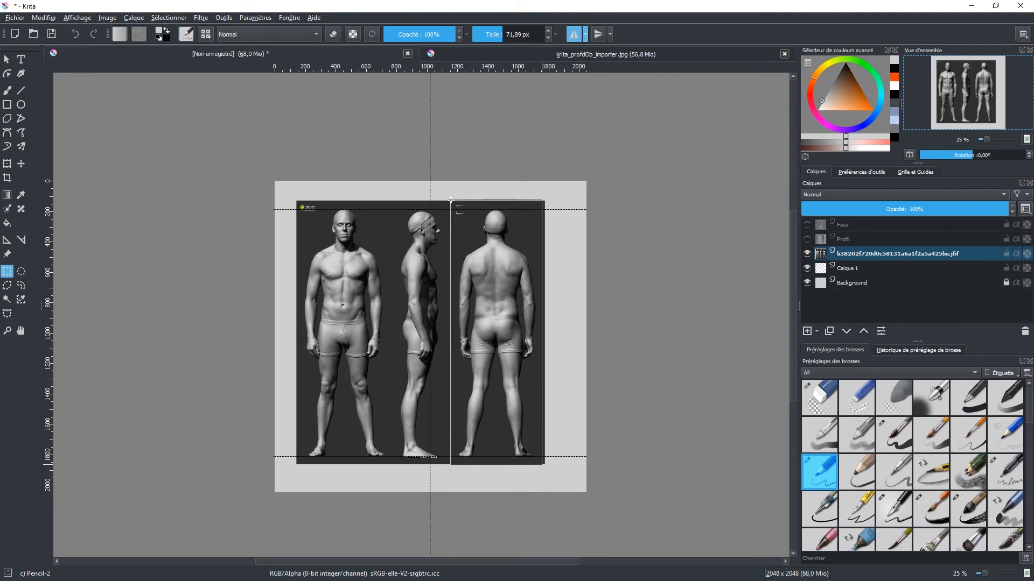
{"action": "left_click_drag", "start_coordinate": [450, 200], "coordinate": [451, 199]}
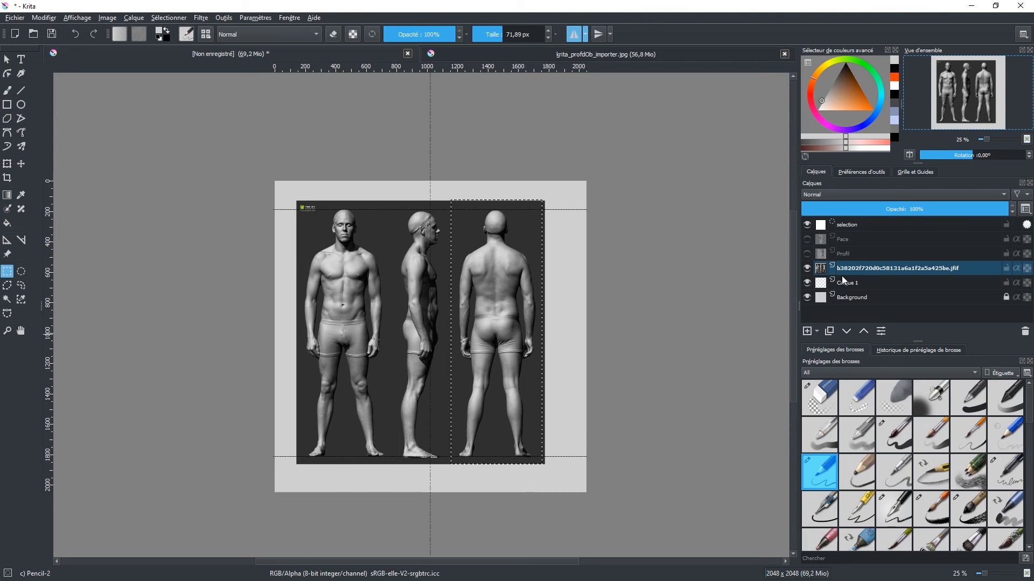
{"action": "key", "text": "ctrl+v"}
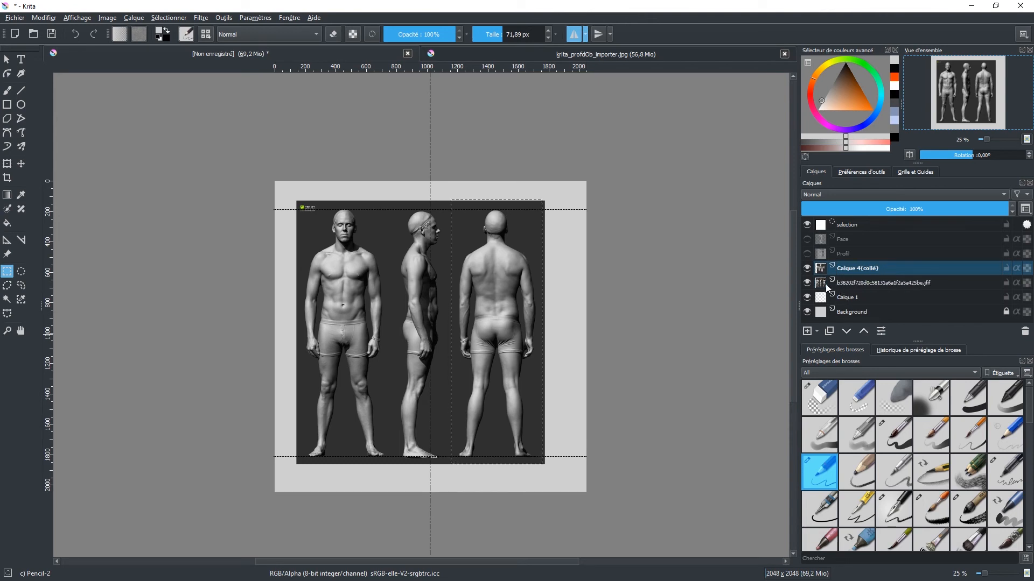
Step: Delete the source image layer and clear the rectangular selection around the back-view figure
{"action": "left_click", "coordinate": [869, 282]}
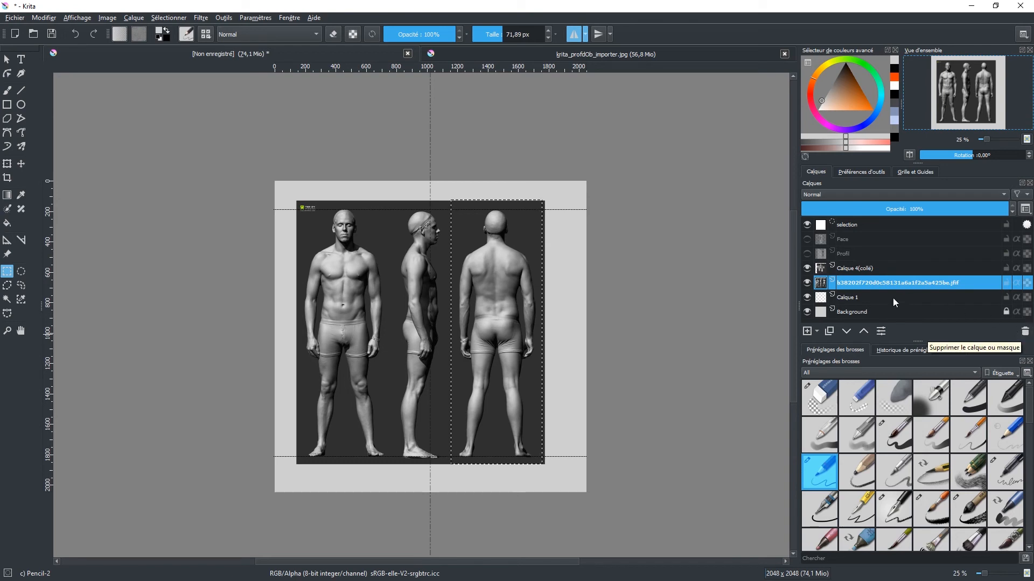
{"action": "mouse_move", "coordinate": [856, 287]}
{"action": "left_click_drag", "start_coordinate": [856, 287], "coordinate": [887, 285]}
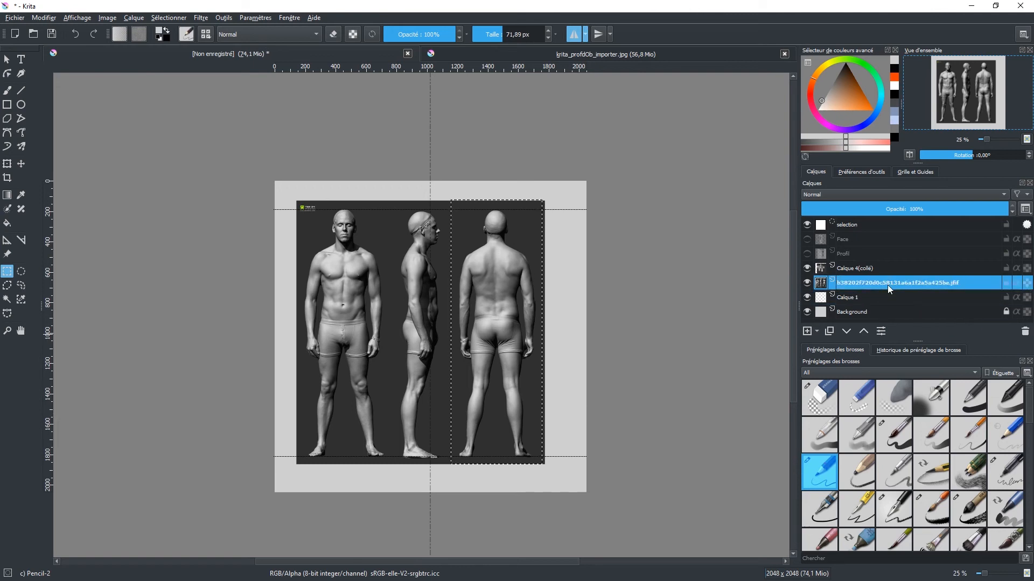
{"action": "left_click", "coordinate": [1024, 332]}
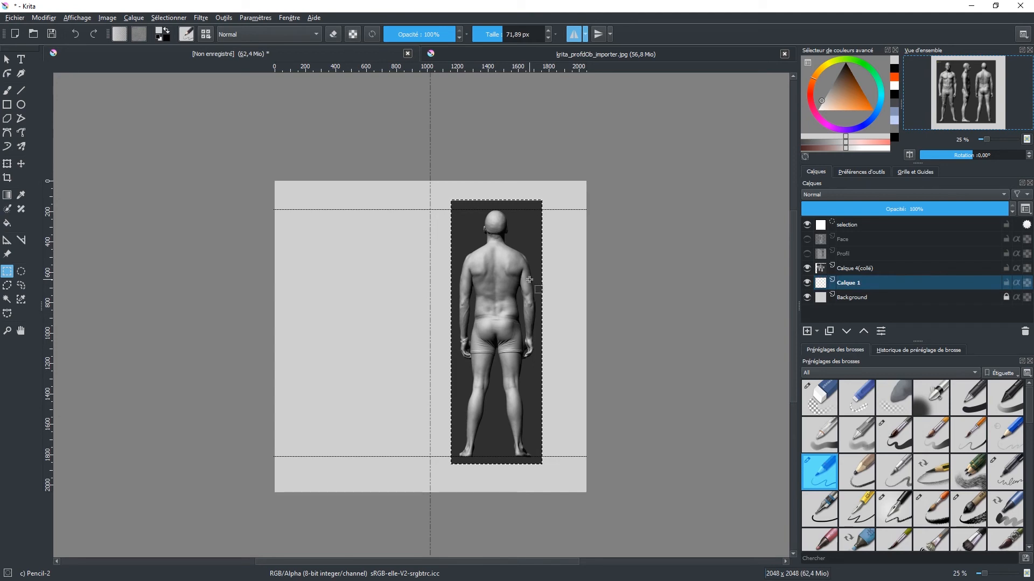
{"action": "left_click", "coordinate": [167, 18]}
{"action": "left_click", "coordinate": [179, 33]}
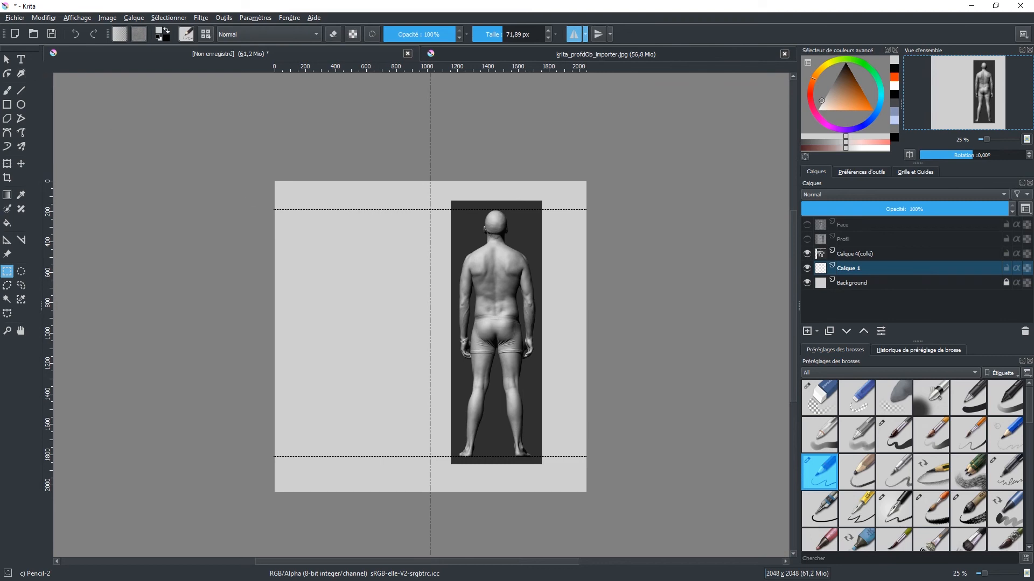
Step: Move the pasted back-view layer Calque 4 with the Move tool so the figure is centred on the mirror axis
{"action": "left_click", "coordinate": [23, 167]}
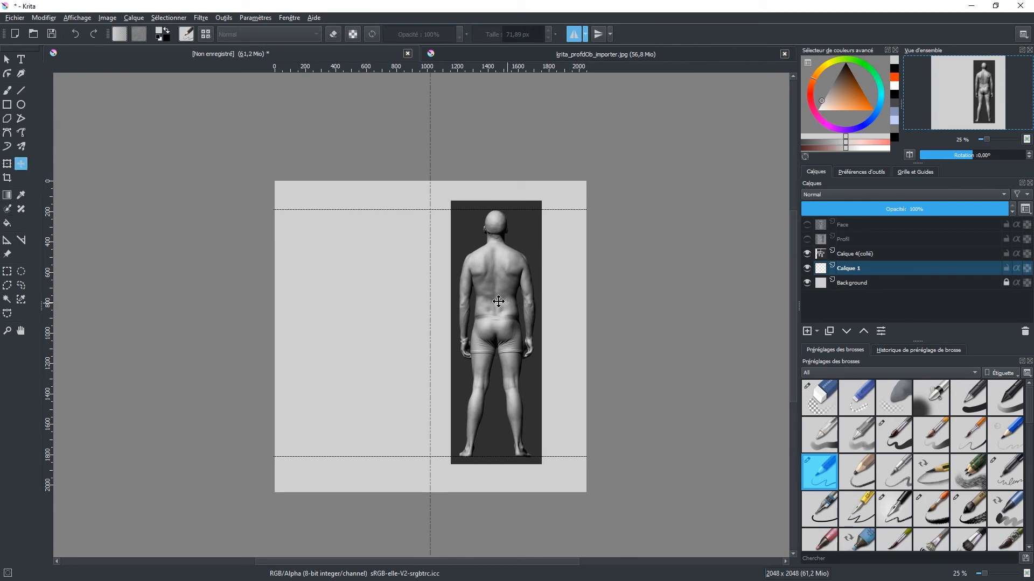
{"action": "left_click", "coordinate": [860, 253]}
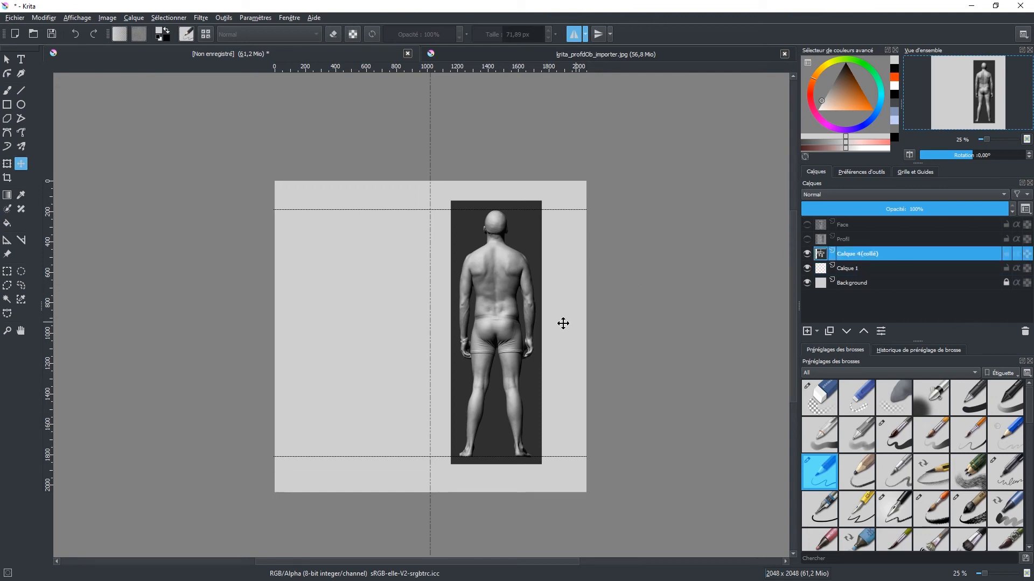
{"action": "left_click", "coordinate": [510, 305]}
{"action": "left_click_drag", "start_coordinate": [510, 306], "coordinate": [445, 307]}
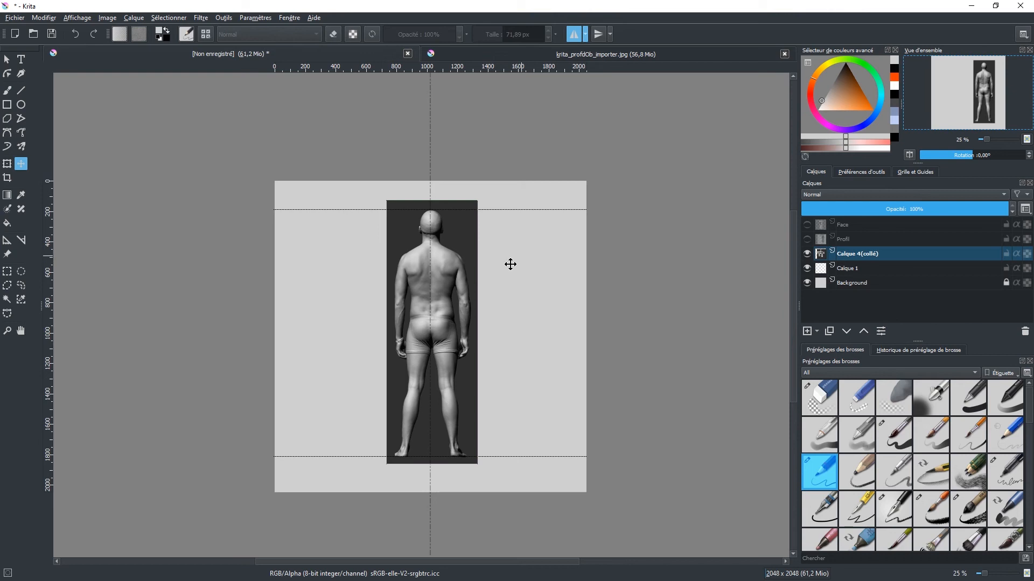
Step: Rename the pasted back-view layer as Arrière and invert its colours
{"action": "double_click", "coordinate": [864, 253]}
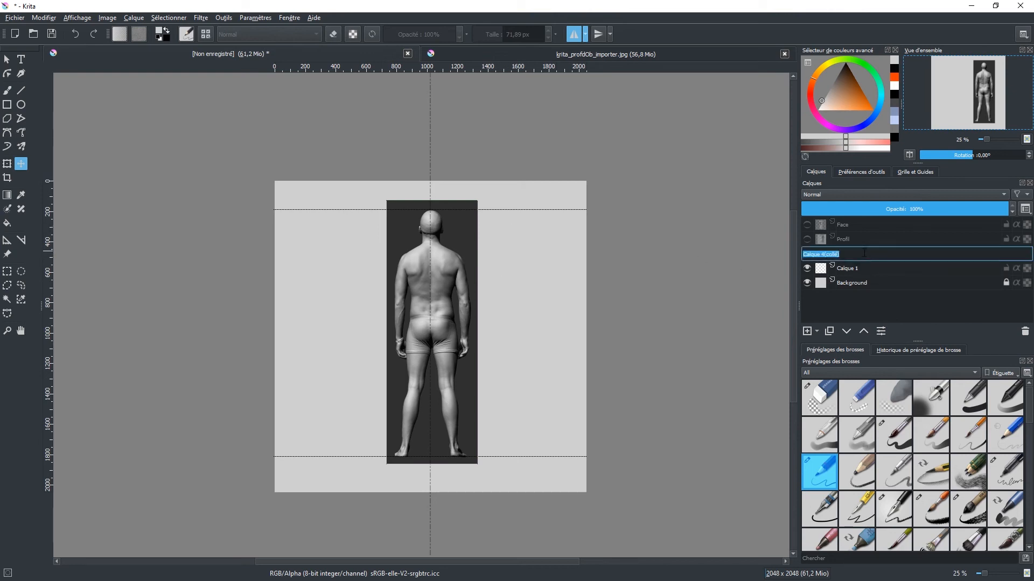
{"action": "type", "text": "Arriè"}
{"action": "key", "text": "Return"}
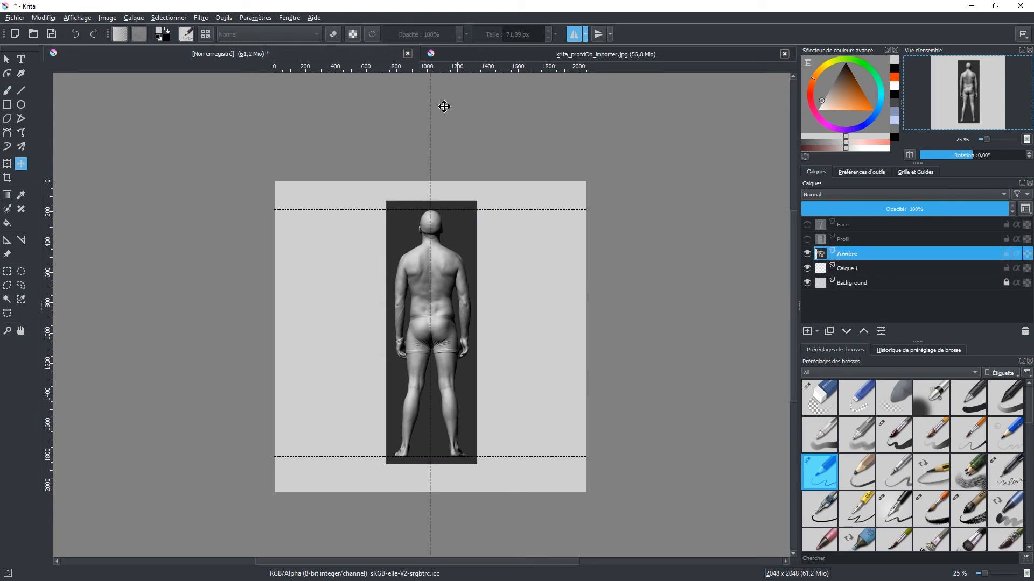
{"action": "left_click", "coordinate": [425, 189]}
{"action": "key", "text": "ctrl+i"}
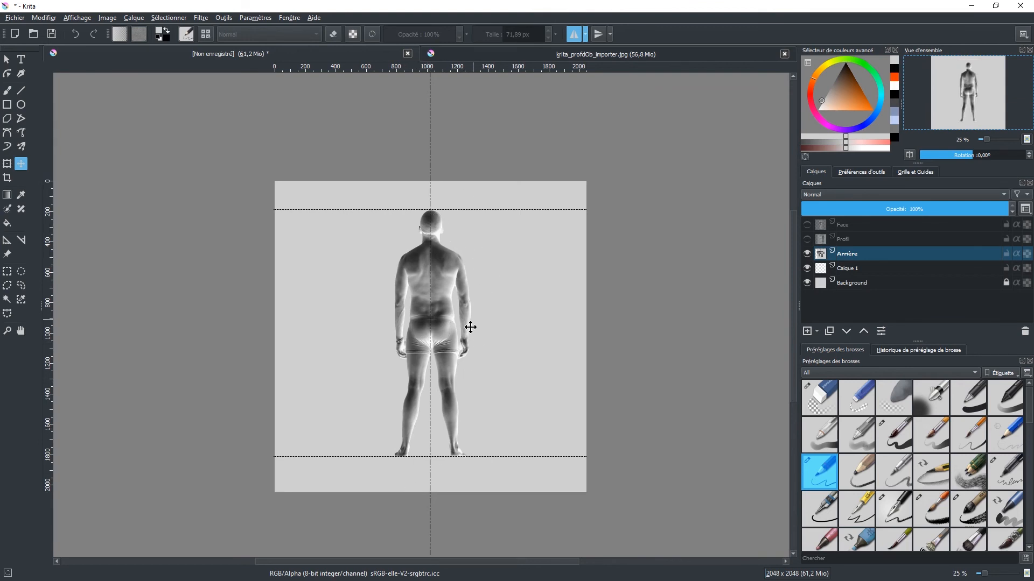
Step: Delete the empty Calque 1 layer and make the Profil and Face layers visible
{"action": "left_click", "coordinate": [847, 266]}
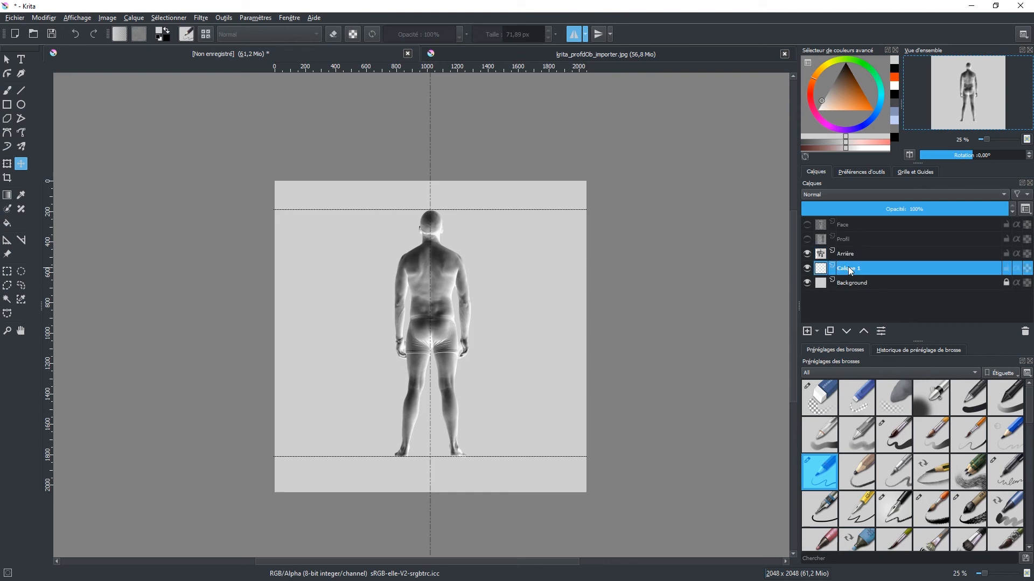
{"action": "left_click", "coordinate": [807, 268]}
{"action": "left_click", "coordinate": [1025, 331]}
{"action": "left_click", "coordinate": [807, 239]}
{"action": "left_click", "coordinate": [806, 224]}
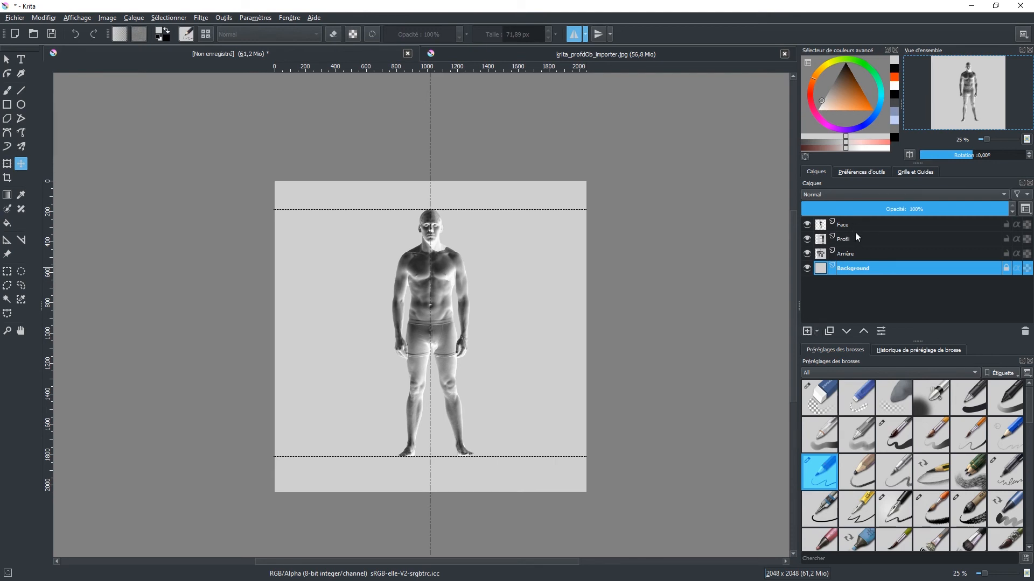
Step: Add a group layer, move Face, Profil and Arrière into it, and place Profil above Face
{"action": "left_click", "coordinate": [817, 332]}
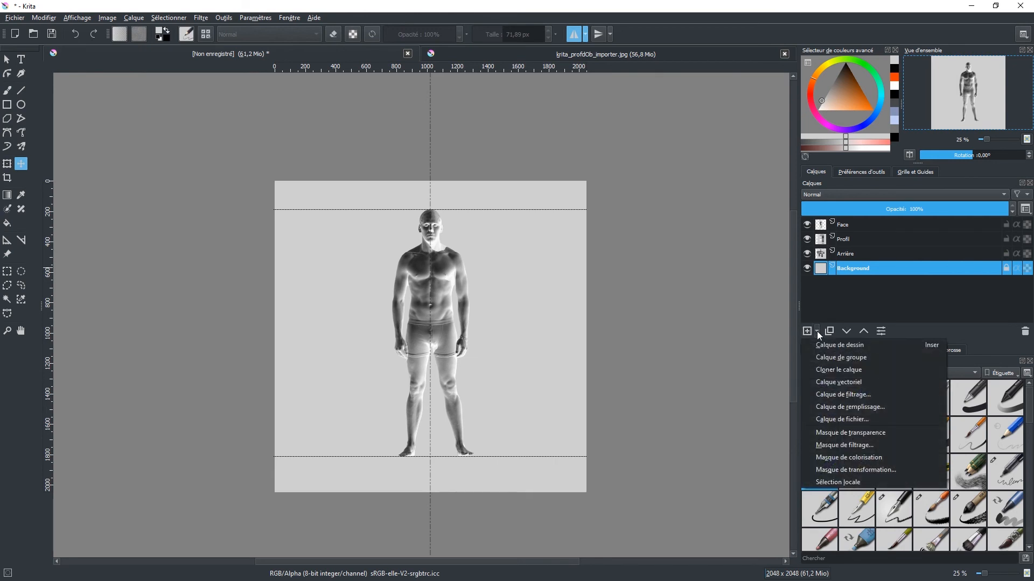
{"action": "left_click", "coordinate": [864, 360]}
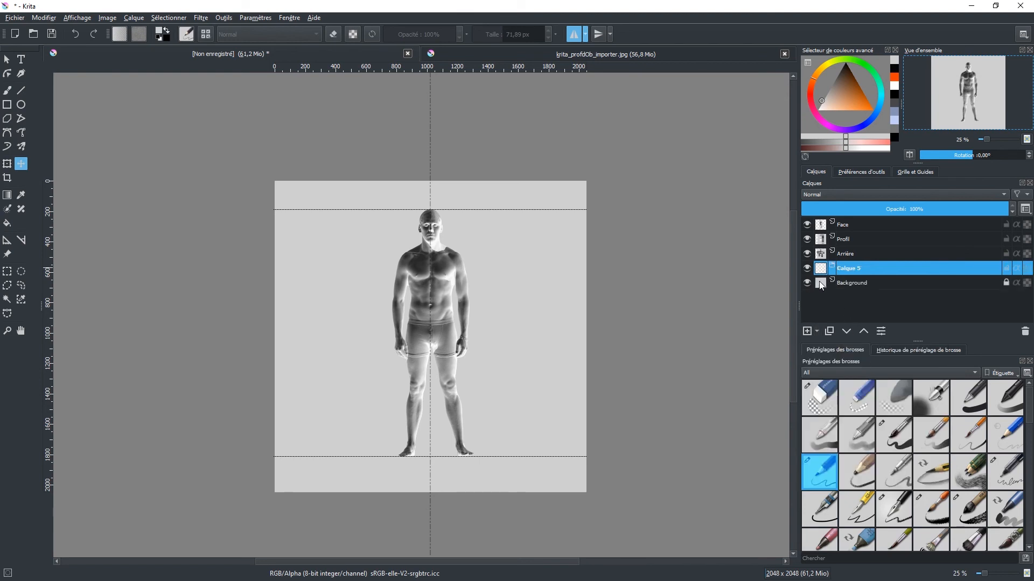
{"action": "left_click", "coordinate": [842, 257]}
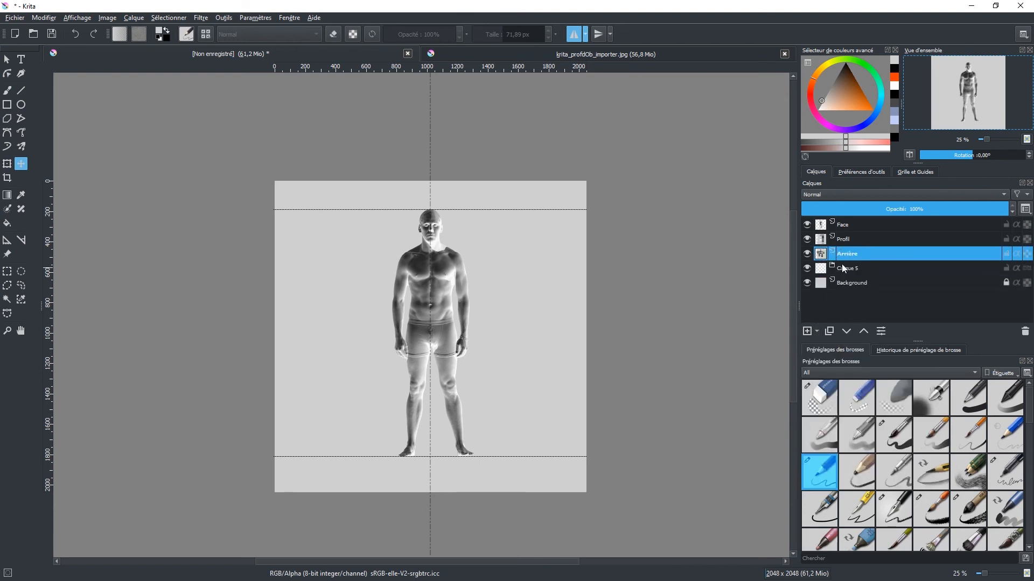
{"action": "mouse_move", "coordinate": [833, 272]}
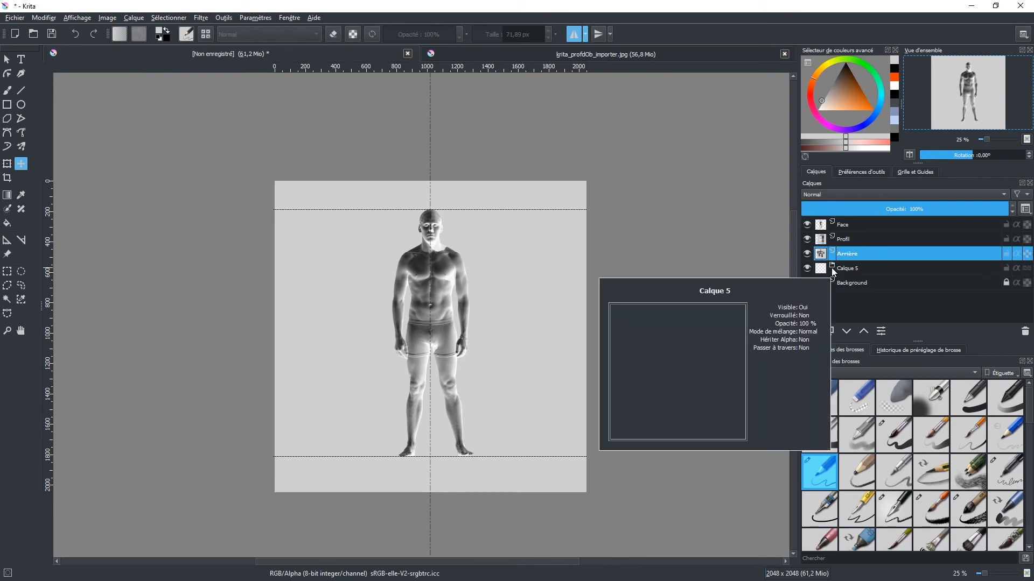
{"action": "mouse_move", "coordinate": [848, 250]}
{"action": "left_mouse_down"}
{"action": "mouse_move", "coordinate": [849, 270]}
{"action": "mouse_move", "coordinate": [848, 221]}
{"action": "mouse_move", "coordinate": [848, 237]}
{"action": "left_mouse_up"}
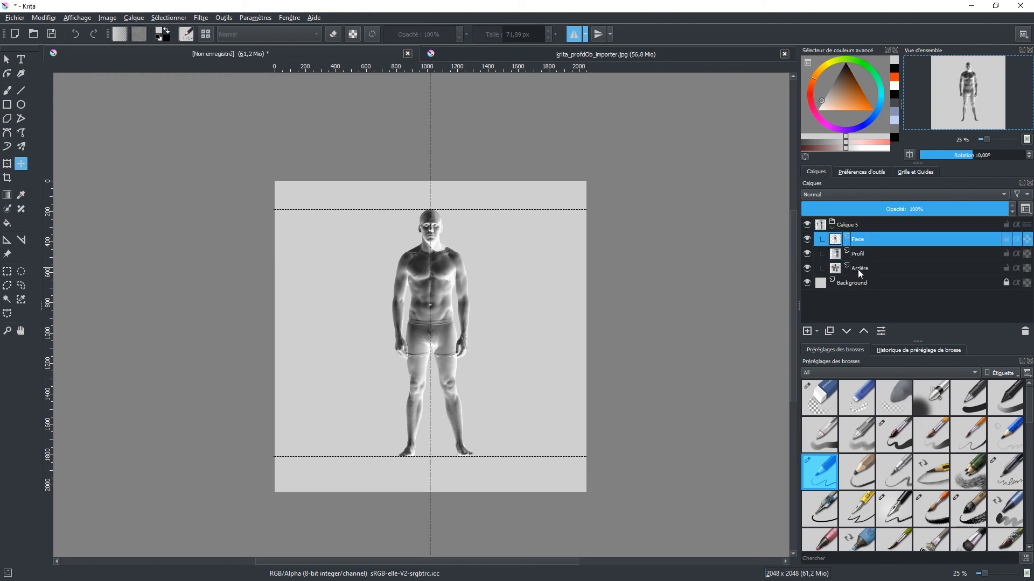
{"action": "left_click_drag", "start_coordinate": [861, 255], "coordinate": [927, 237]}
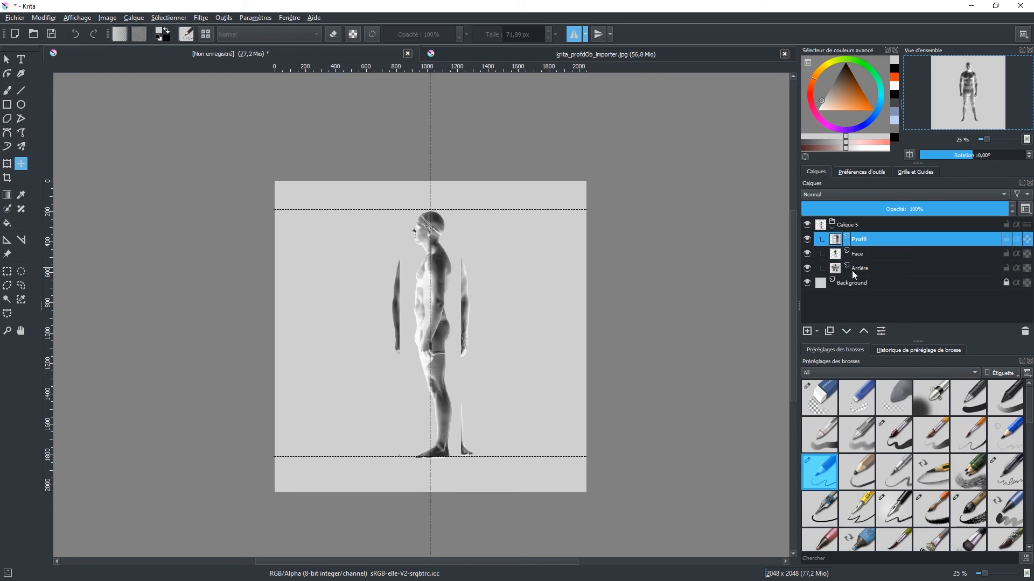
Step: Temporarily hide the Face and Arrière layers to examine the Profil figure on its own
{"action": "left_click", "coordinate": [806, 253]}
{"action": "left_click", "coordinate": [807, 268]}
{"action": "left_click", "coordinate": [807, 268]}
{"action": "left_click", "coordinate": [807, 268]}
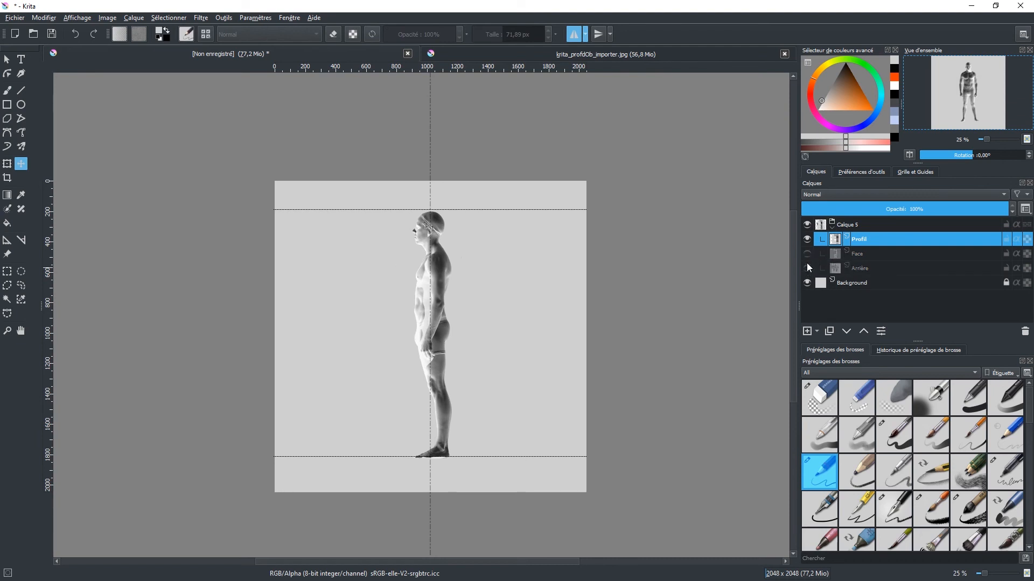
{"action": "left_click", "coordinate": [806, 255]}
{"action": "left_click", "coordinate": [807, 267]}
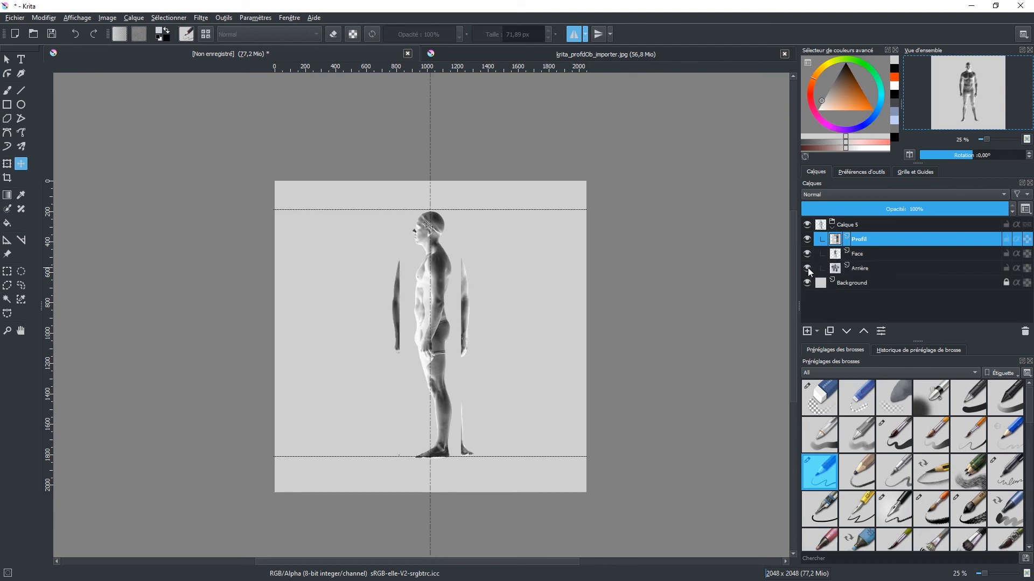
Step: Collapse the group layer and rename it as Gabarits
{"action": "left_click", "coordinate": [821, 226]}
{"action": "left_click", "coordinate": [820, 226]}
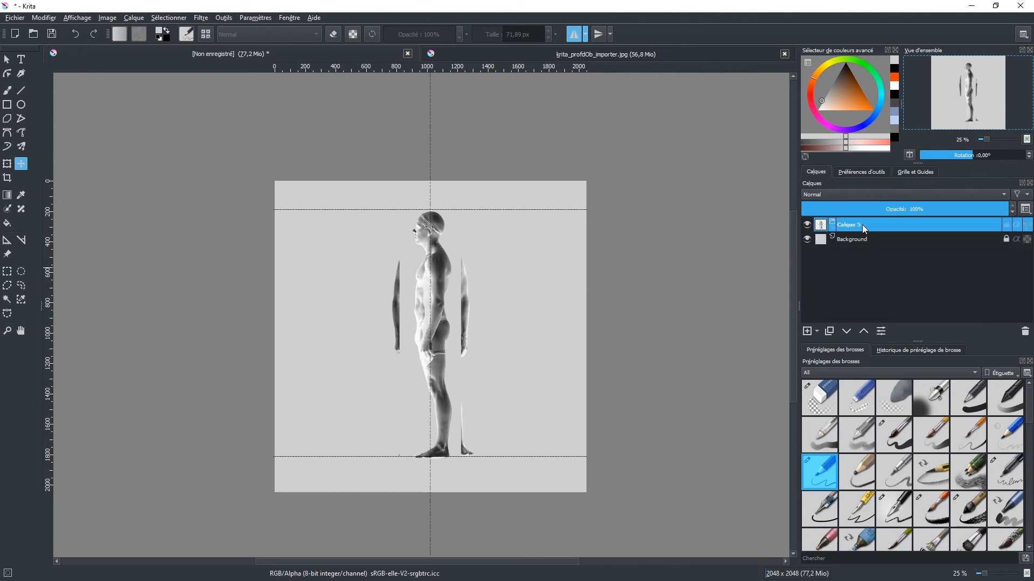
{"action": "double_click", "coordinate": [861, 224]}
{"action": "type", "text": "Gabarits"}
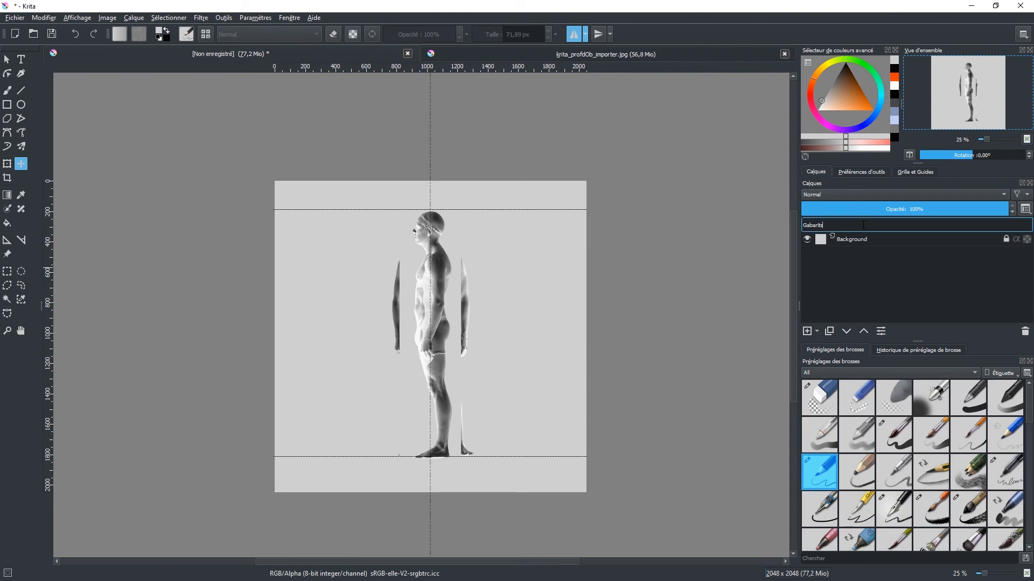
{"action": "key", "text": "Return"}
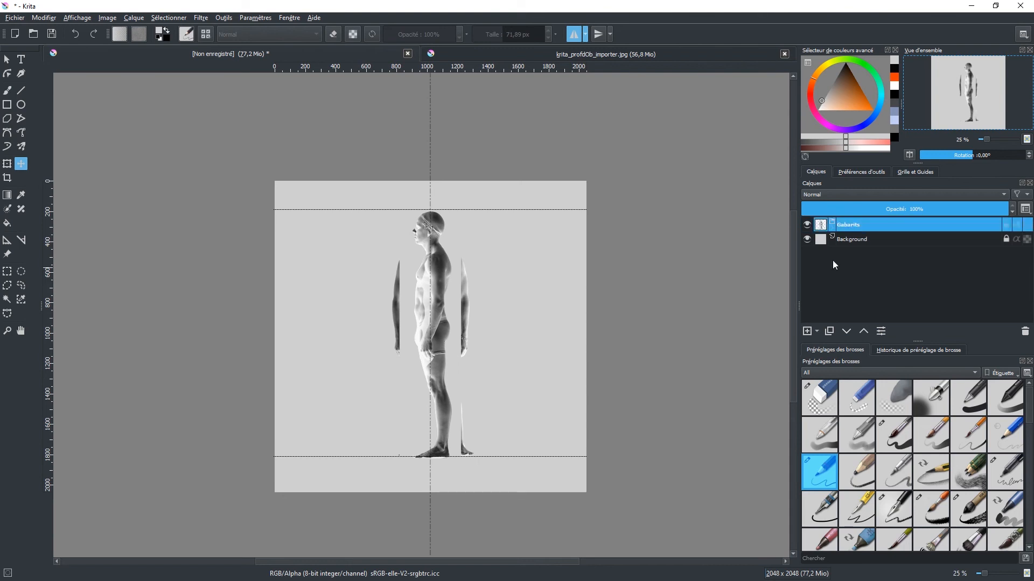
Step: Expand the Gabarits group and hide its Face and Arrière layers
{"action": "left_click", "coordinate": [819, 226]}
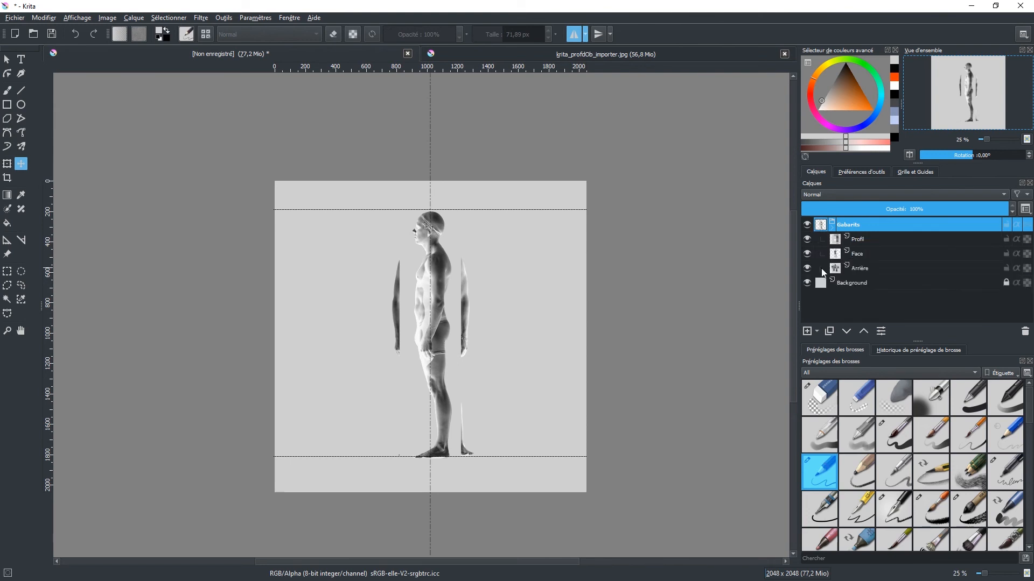
{"action": "left_click", "coordinate": [807, 254]}
{"action": "left_click", "coordinate": [806, 268]}
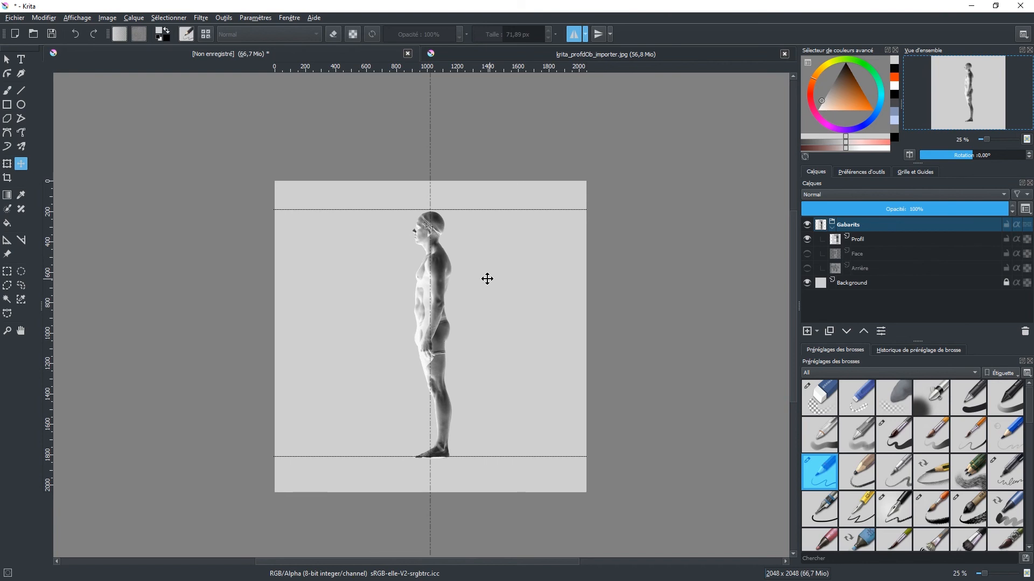
Step: Save the document in the ABA/Krita folder as the Krita document aba_gabarit_006
{"action": "key", "text": "ctrl+s"}
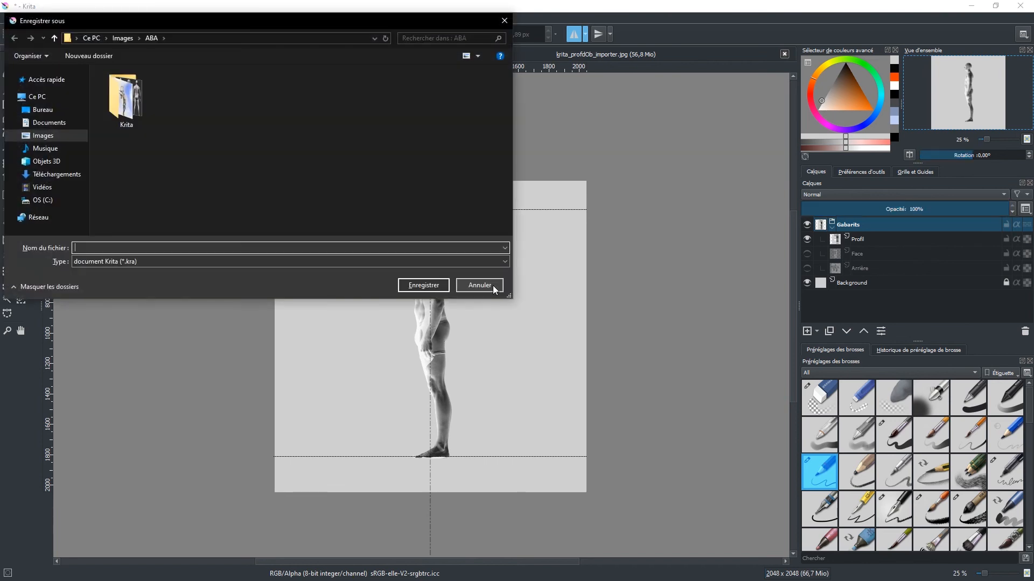
{"action": "double_click", "coordinate": [139, 104]}
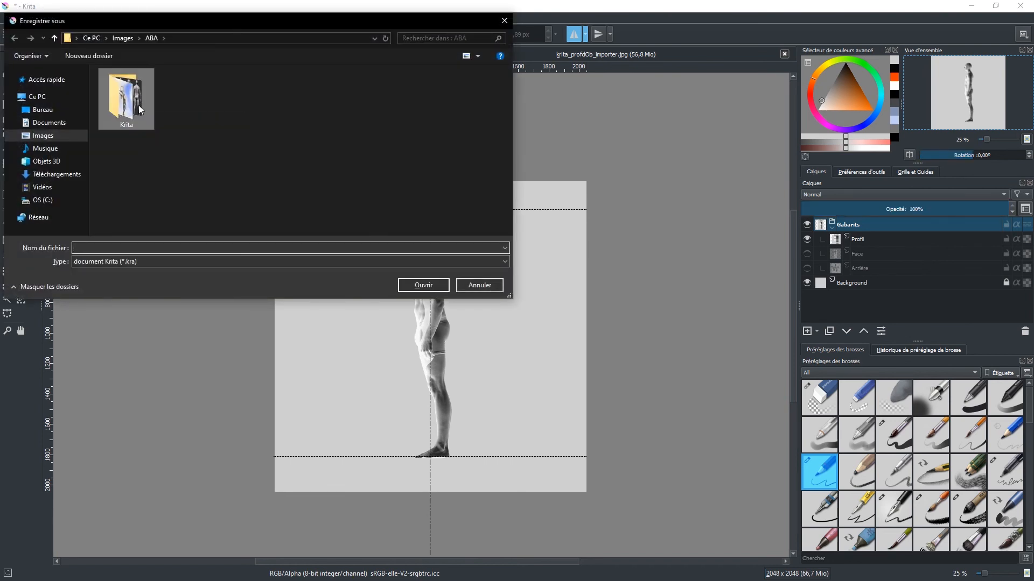
{"action": "left_click", "coordinate": [141, 248]}
{"action": "type", "text": "aba_gabarit"}
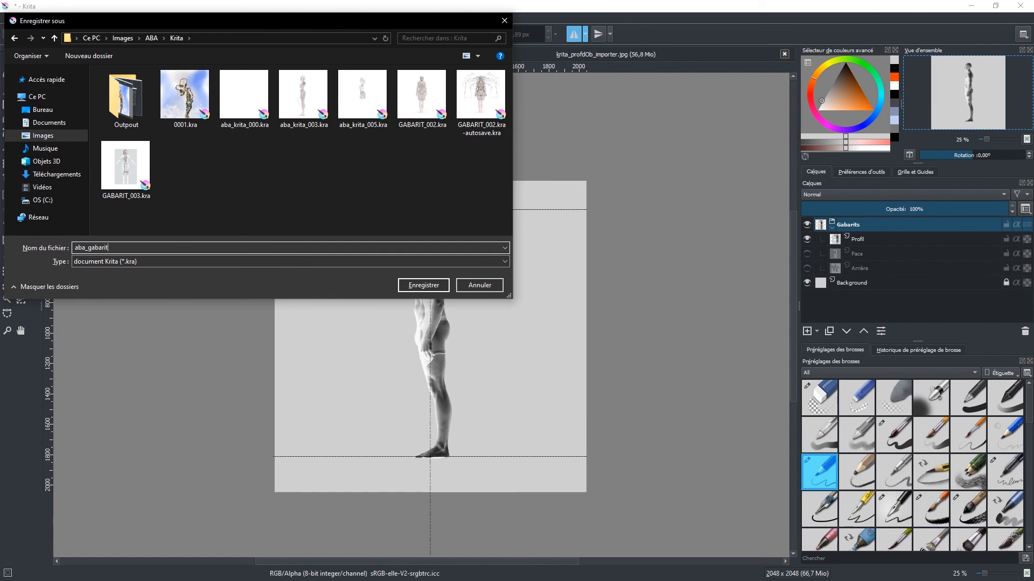
{"action": "type", "text": "_006"}
{"action": "key", "text": "Return"}
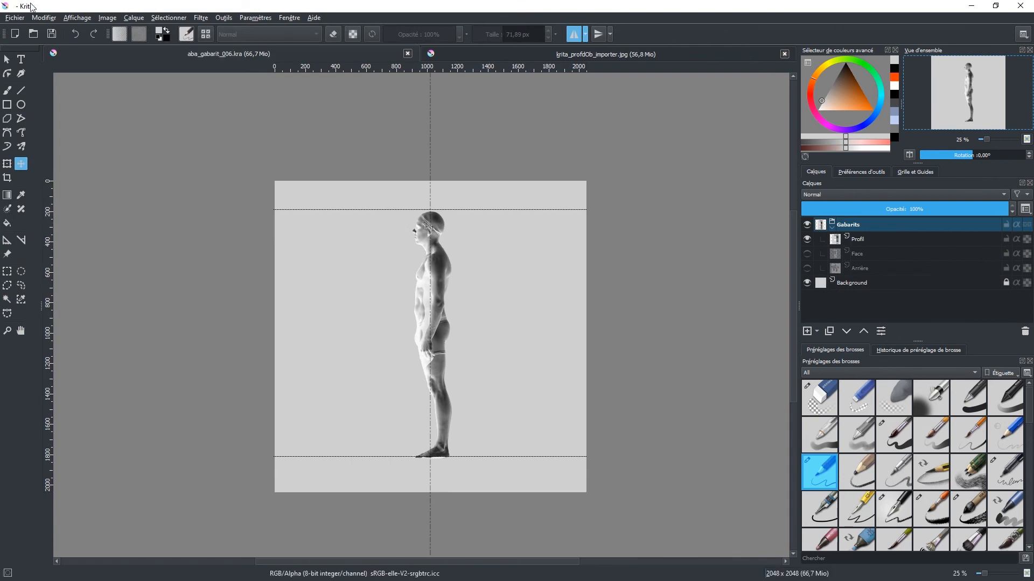
Step: Start saving a copy of the document and create and open a new folder named Gabarits inside the ABA/Krita folder
{"action": "left_click", "coordinate": [14, 18]}
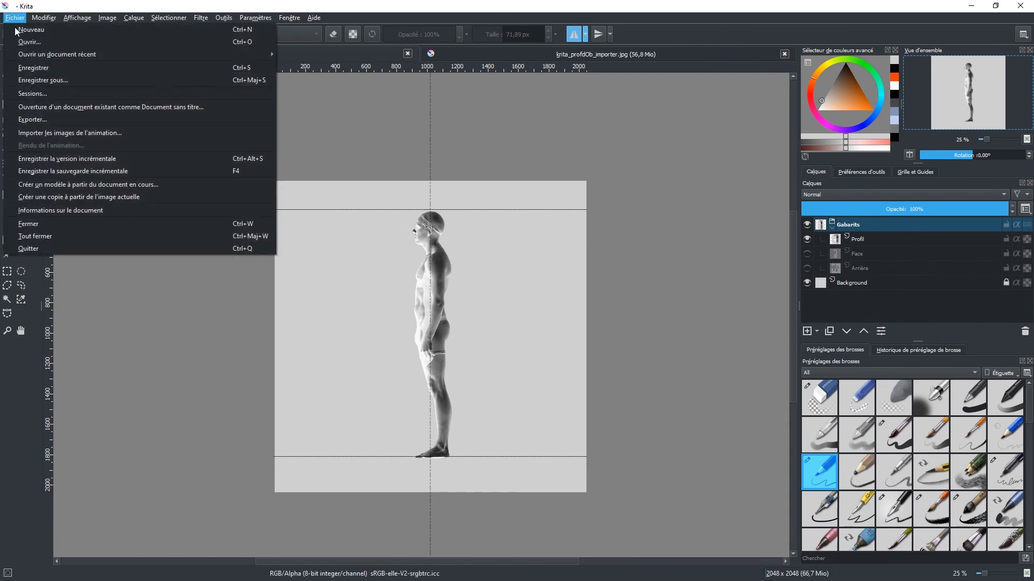
{"action": "left_click", "coordinate": [35, 81]}
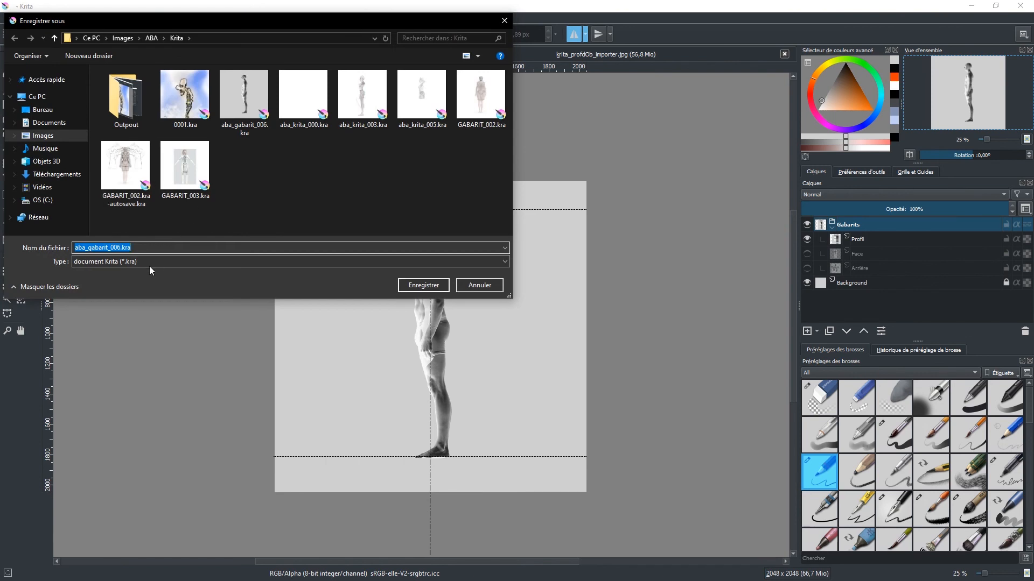
{"action": "left_click", "coordinate": [149, 265]}
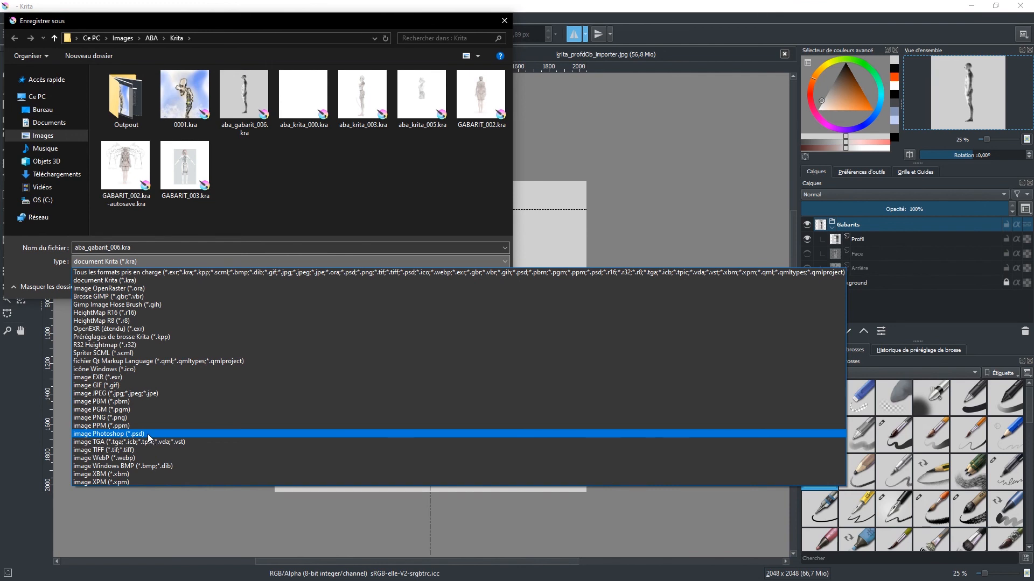
{"action": "left_click", "coordinate": [273, 180]}
{"action": "right_click", "coordinate": [273, 180]}
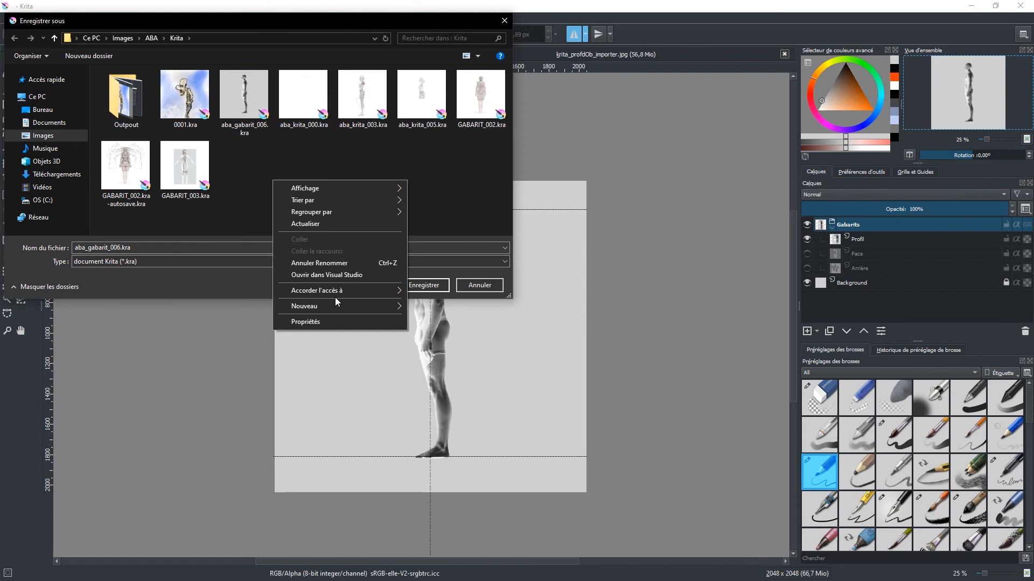
{"action": "mouse_move", "coordinate": [334, 305]}
{"action": "left_click", "coordinate": [443, 304]}
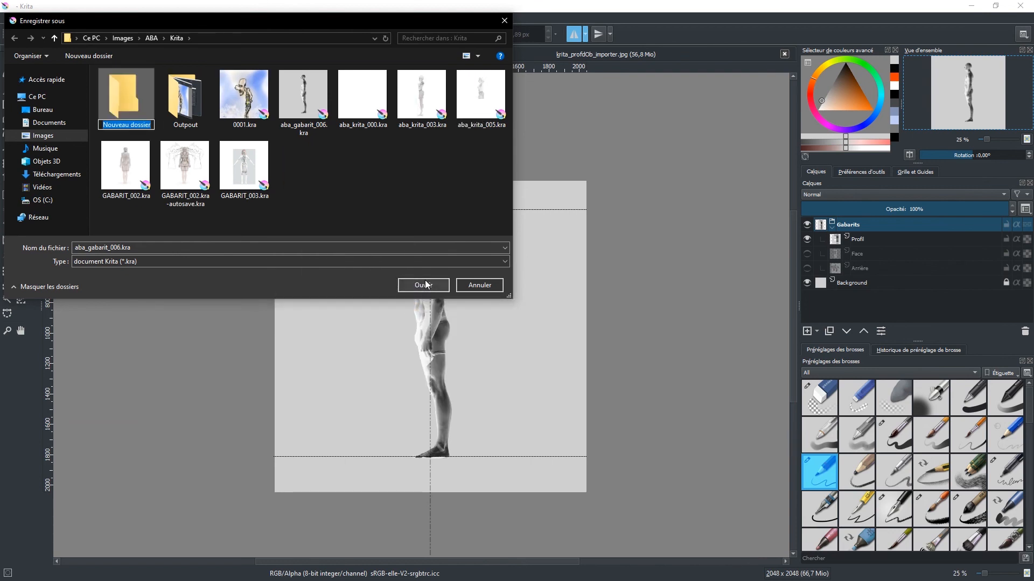
{"action": "type", "text": "Gabarits"}
{"action": "key", "text": "Return"}
{"action": "left_click", "coordinate": [423, 285]}
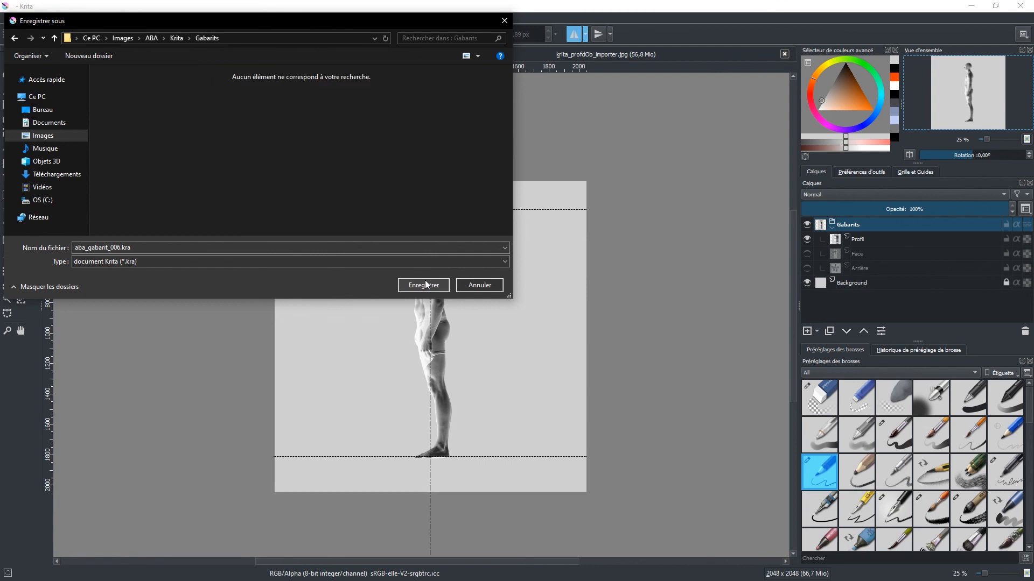
Step: Save the profile view in the Gabarits folder as the JPEG image aba_gabarit_006_profil, accepting the 100% quality export options
{"action": "left_click", "coordinate": [163, 246]}
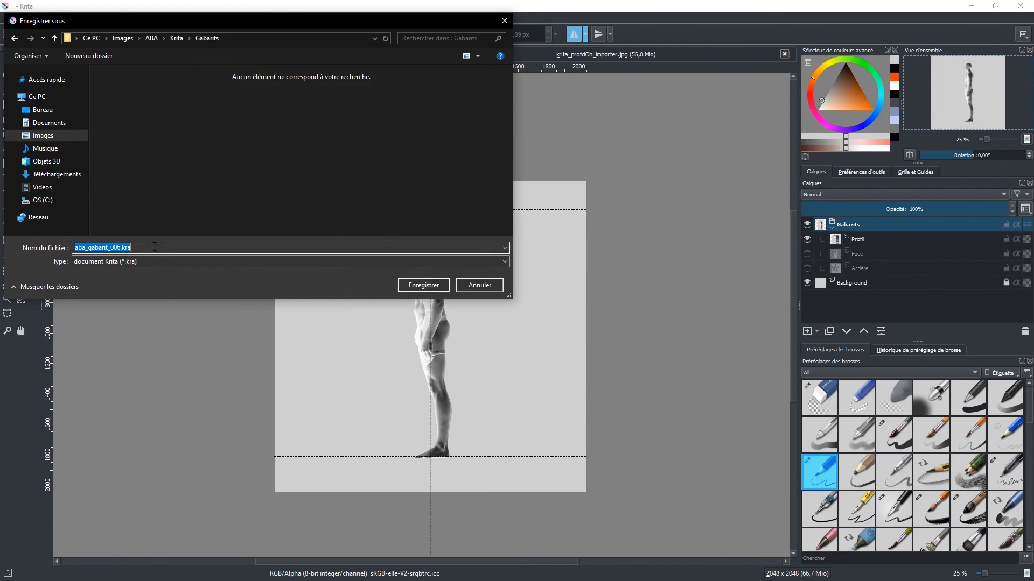
{"action": "left_click", "coordinate": [143, 249]}
{"action": "left_click", "coordinate": [120, 248]}
{"action": "type", "text": "_"}
{"action": "type", "text": "profil"}
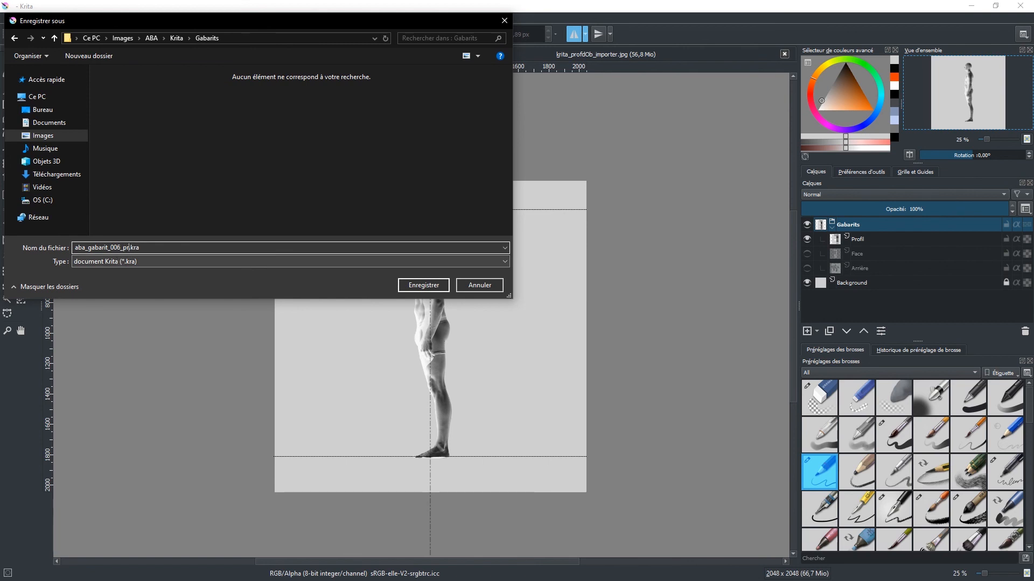
{"action": "type", "text": "l"}
{"action": "left_click", "coordinate": [116, 257]}
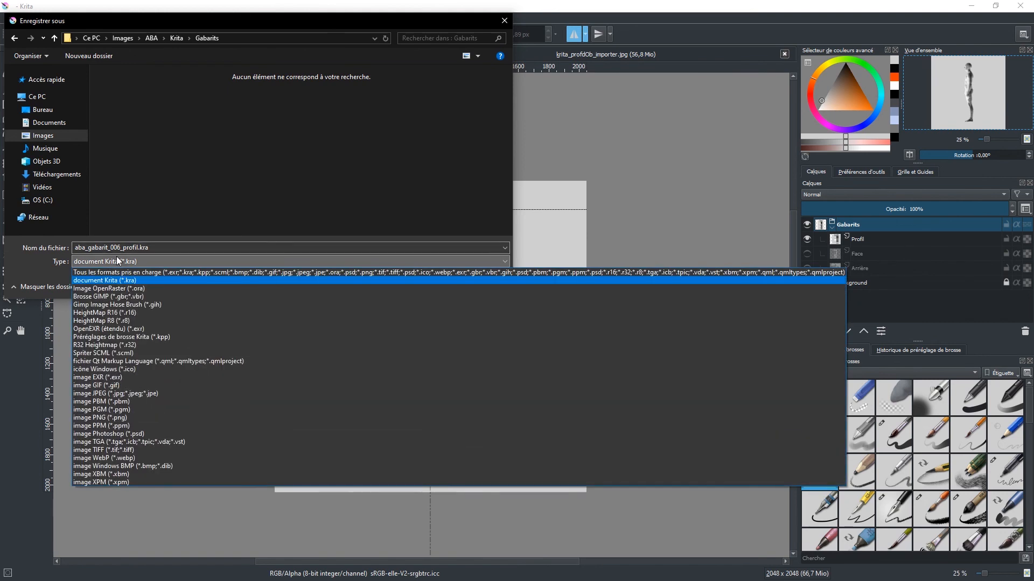
{"action": "left_click", "coordinate": [152, 393]}
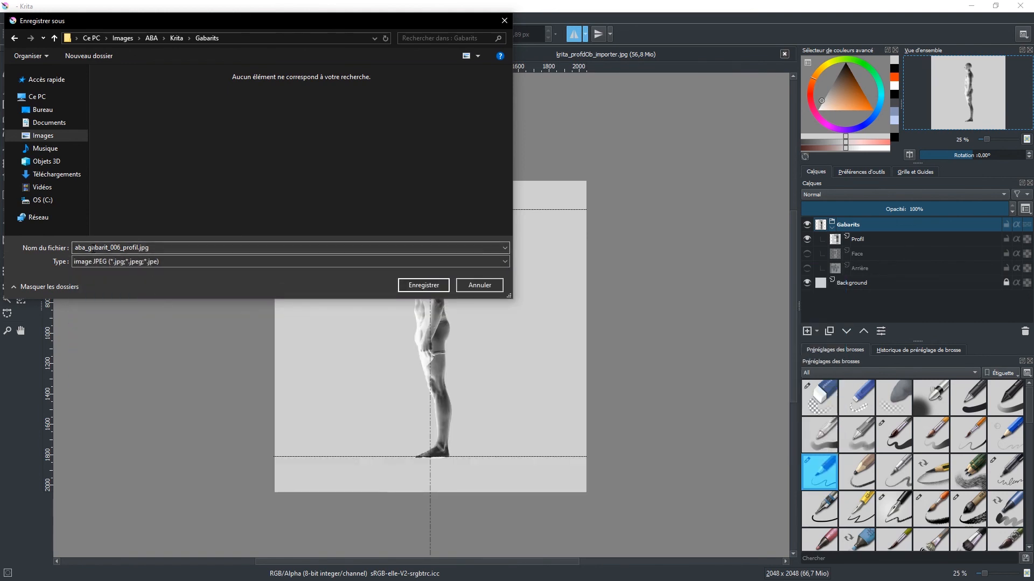
{"action": "left_click", "coordinate": [425, 285]}
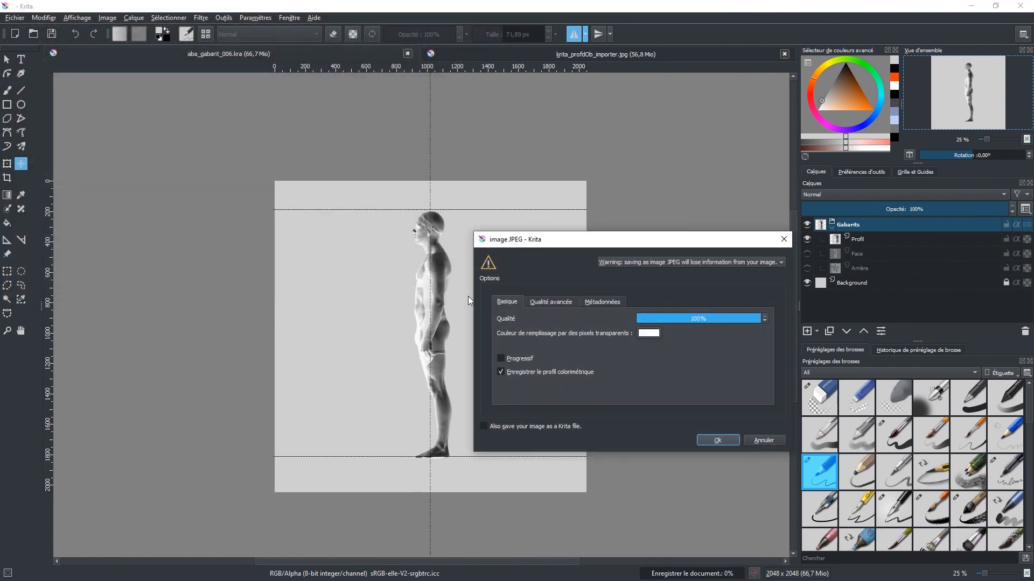
{"action": "left_click", "coordinate": [707, 437]}
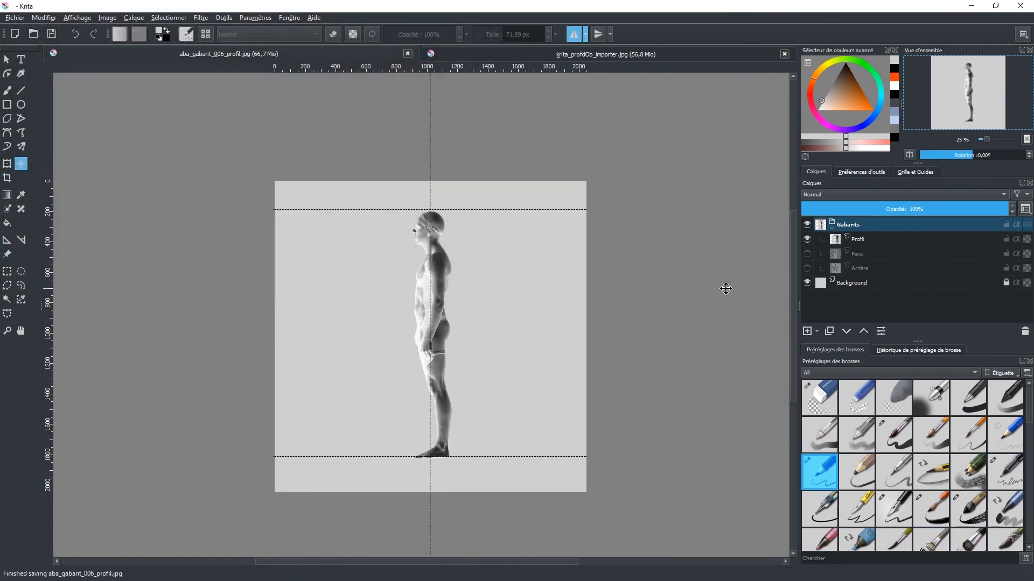
Step: Show the Face layer instead of Profil and save the view as the JPEG aba_gabarit_006_face in the Gabarits folder
{"action": "left_click", "coordinate": [807, 239]}
{"action": "left_click", "coordinate": [806, 253]}
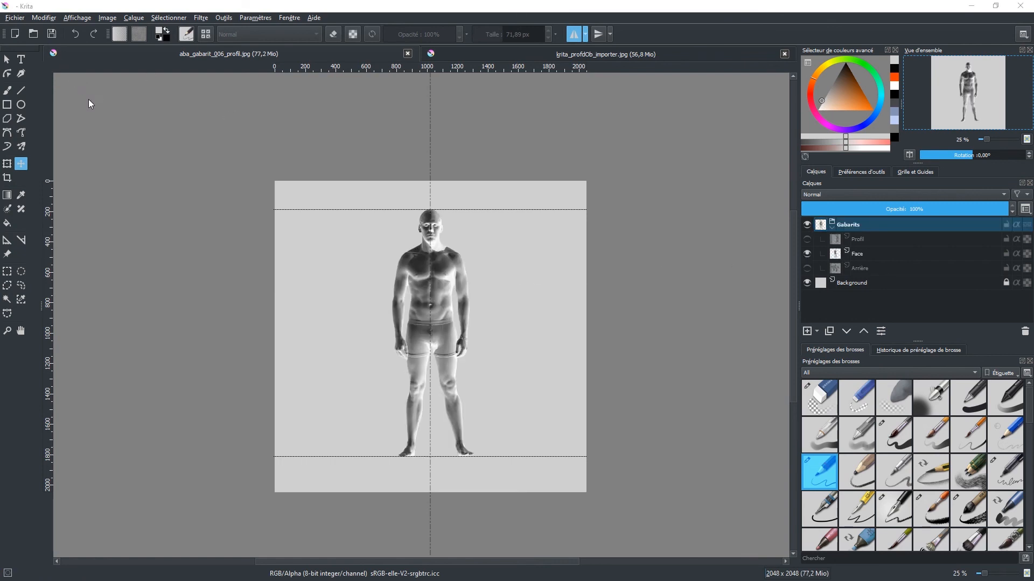
{"action": "key", "text": "ctrl+shift+s"}
{"action": "left_click", "coordinate": [126, 248]}
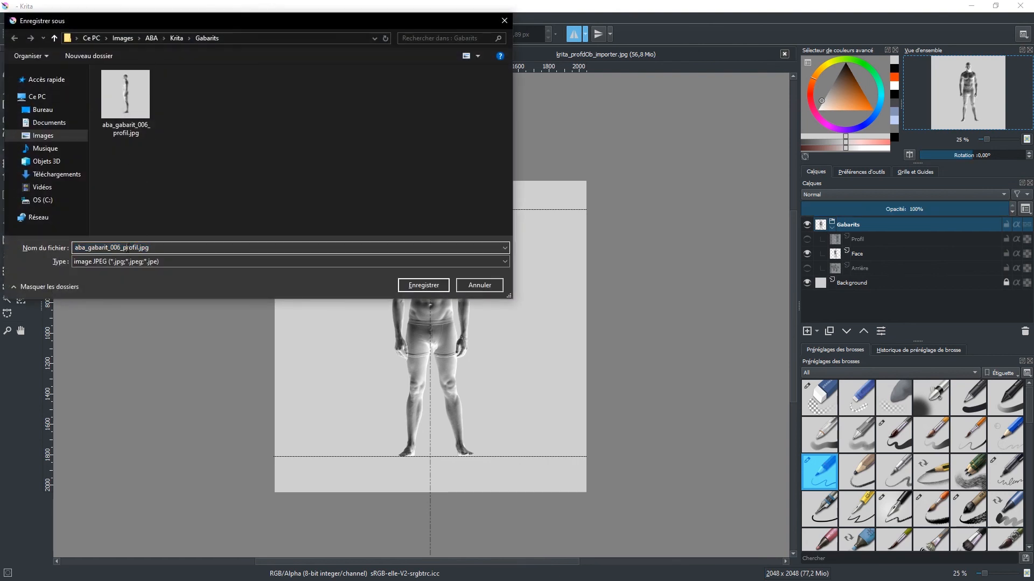
{"action": "left_click_drag", "start_coordinate": [124, 248], "coordinate": [158, 261]}
{"action": "type", "text": "face"}
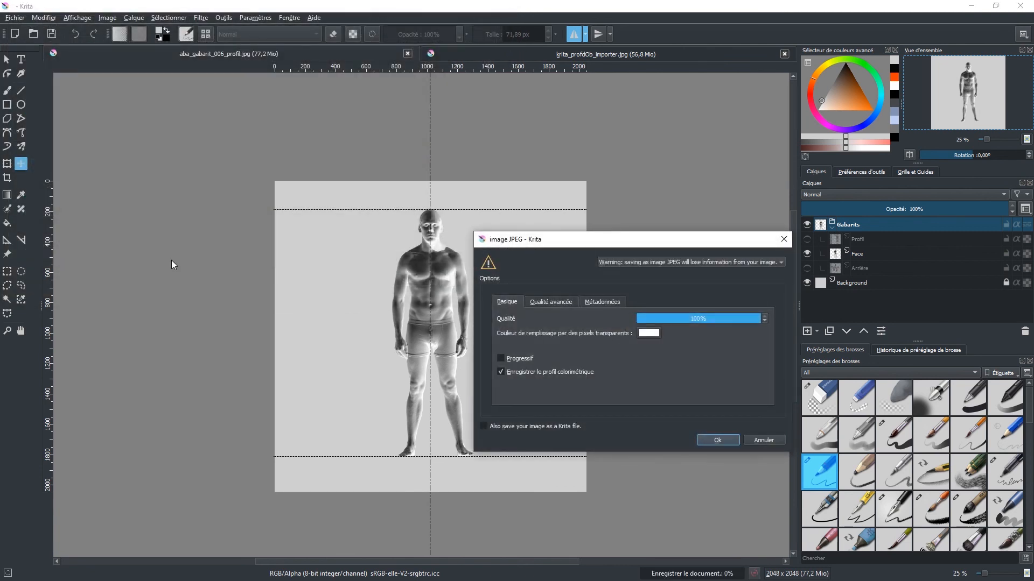
{"action": "key", "text": "Return"}
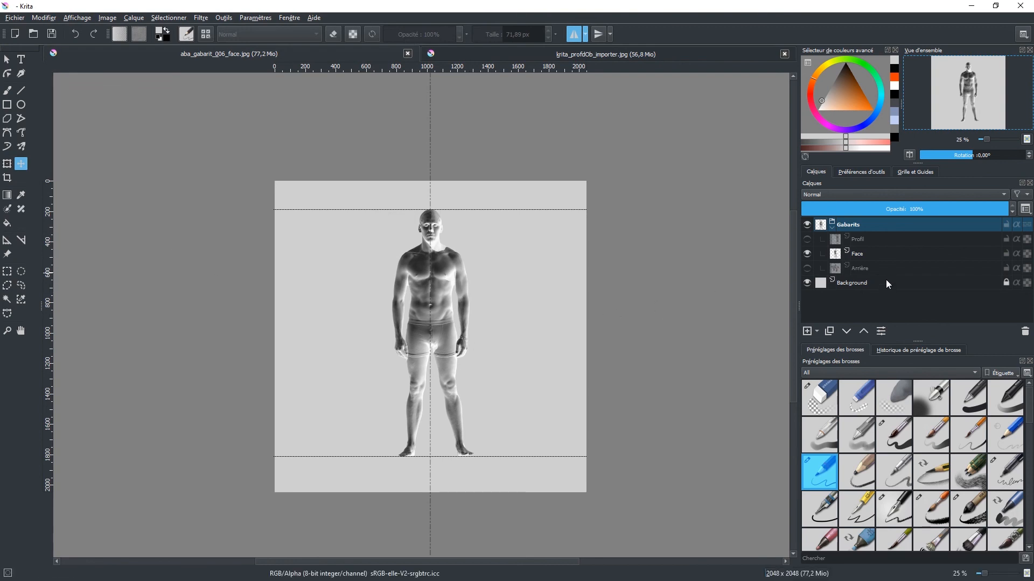
Step: Show the Arrière layer instead of Face and save the view as the JPEG aba_gabarit_006_arrière in the Gabarits folder
{"action": "left_click", "coordinate": [806, 254]}
{"action": "left_click", "coordinate": [806, 267]}
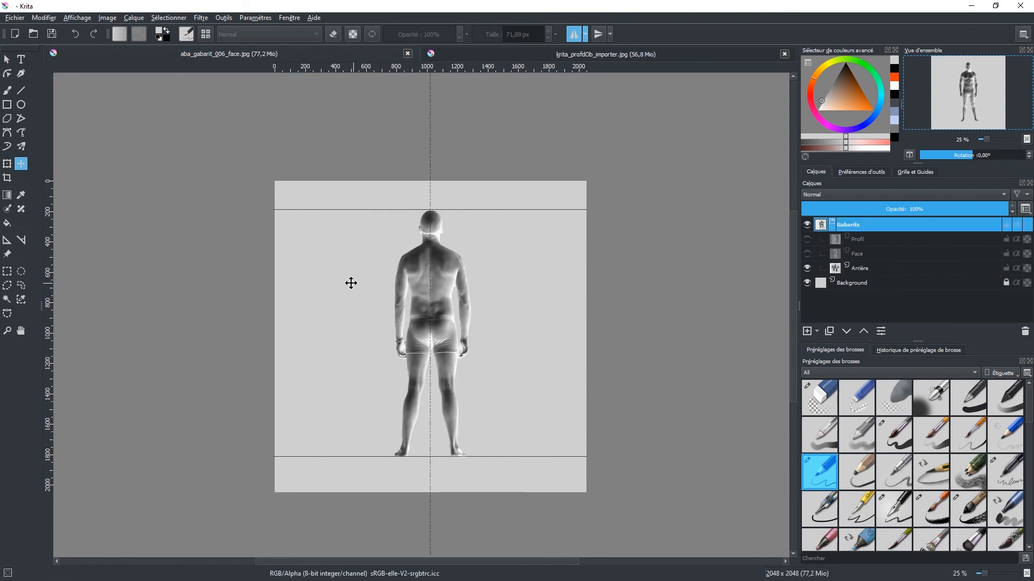
{"action": "key", "text": "ctrl+shift+s"}
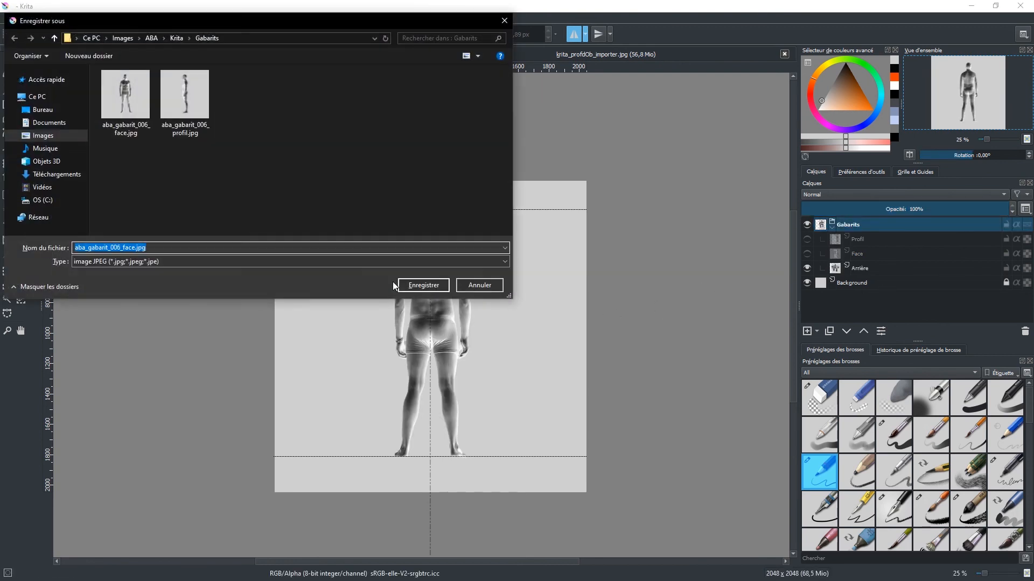
{"action": "left_click", "coordinate": [127, 247]}
{"action": "key", "text": "shift+End"}
{"action": "type", "text": "a"}
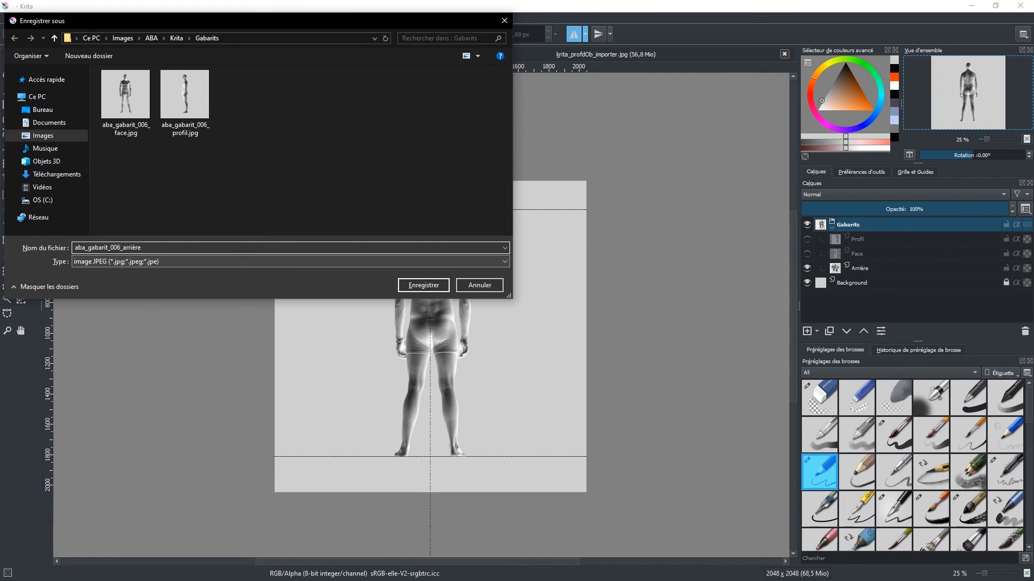
{"action": "key", "text": "Return"}
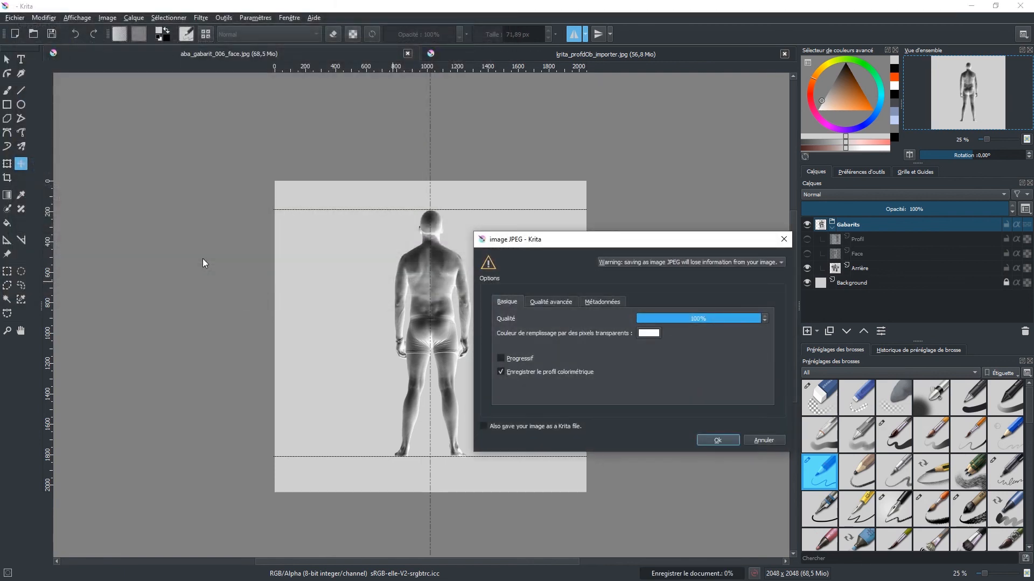
{"action": "key", "text": "Return"}
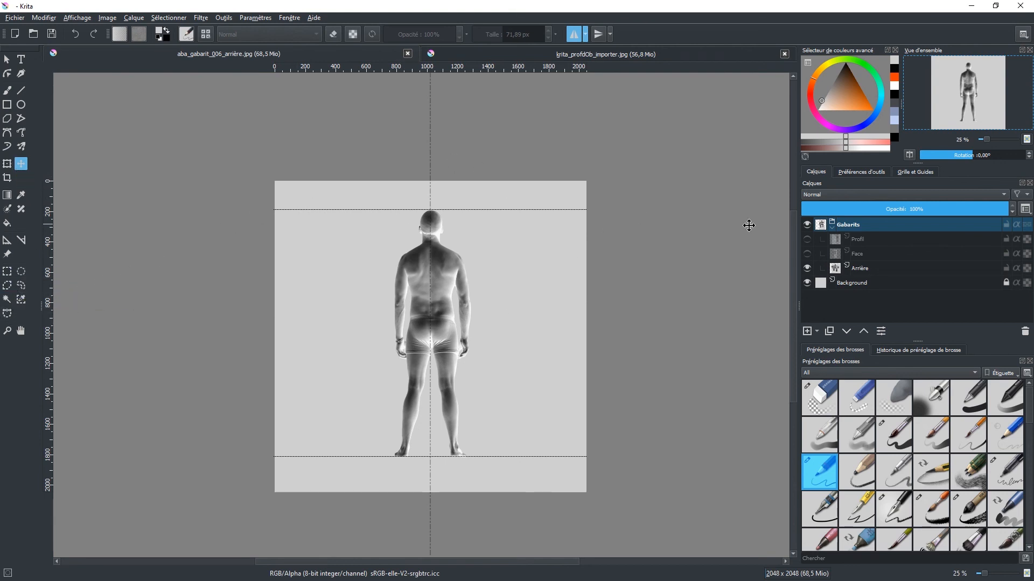
Step: Toggle the visibility of the Profil, Face and Arrière layers to compare the figures, leaving only Profil shown in the group
{"action": "left_click", "coordinate": [807, 239]}
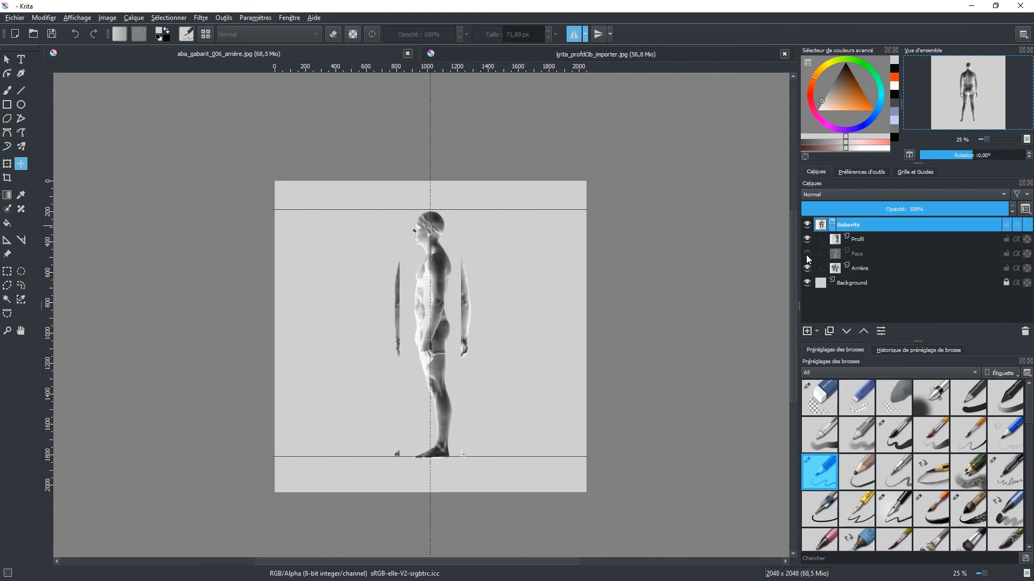
{"action": "left_click", "coordinate": [806, 267]}
{"action": "left_click", "coordinate": [808, 238]}
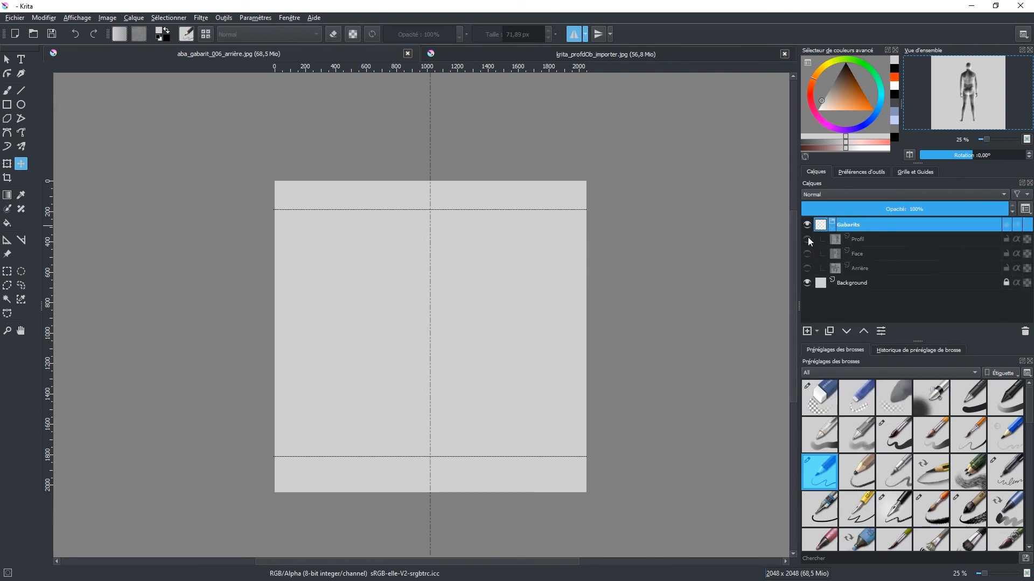
{"action": "left_click", "coordinate": [807, 240]}
{"action": "left_click", "coordinate": [806, 253]}
{"action": "left_click", "coordinate": [806, 267]}
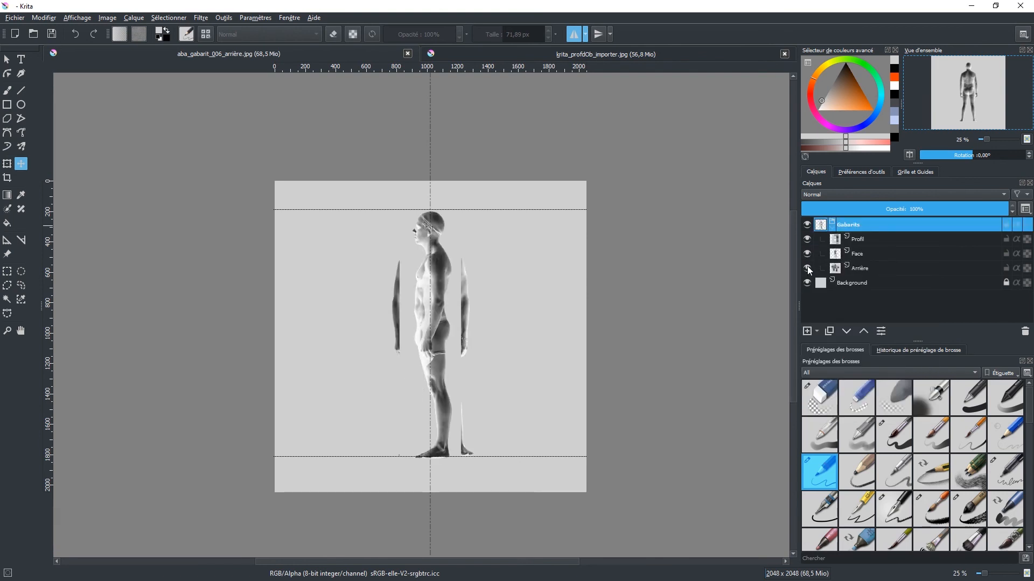
{"action": "left_click", "coordinate": [807, 238]}
{"action": "left_click", "coordinate": [806, 253]}
{"action": "left_click", "coordinate": [806, 268]}
{"action": "left_click", "coordinate": [806, 254]}
{"action": "left_click", "coordinate": [807, 239]}
{"action": "left_click", "coordinate": [806, 268]}
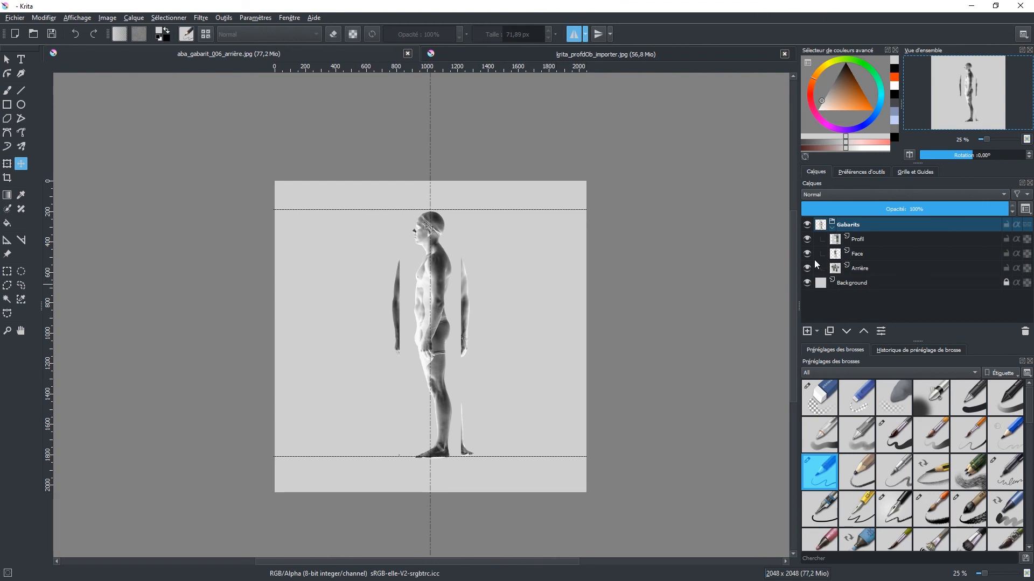
{"action": "left_click", "coordinate": [808, 254]}
{"action": "left_click", "coordinate": [808, 268]}
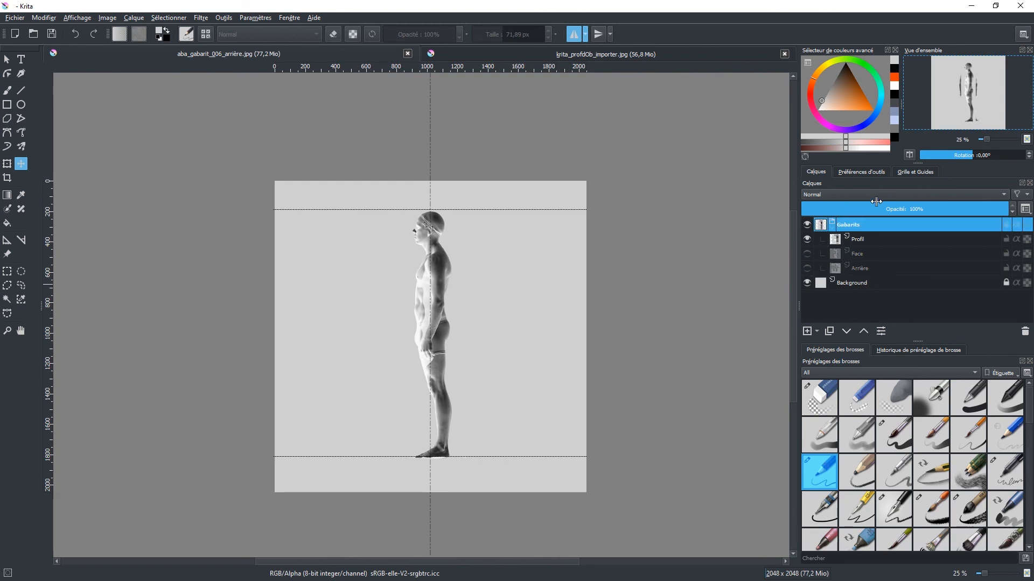
Step: Try the Gabarits group at 60% opacity and restore it to 100%
{"action": "left_click", "coordinate": [926, 210]}
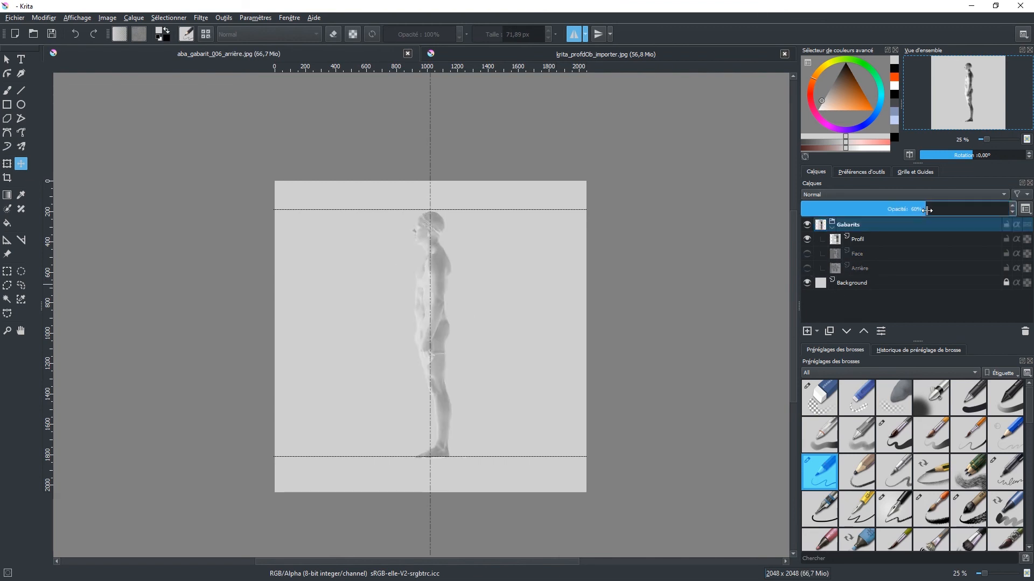
{"action": "left_click_drag", "start_coordinate": [926, 210], "coordinate": [1017, 191]}
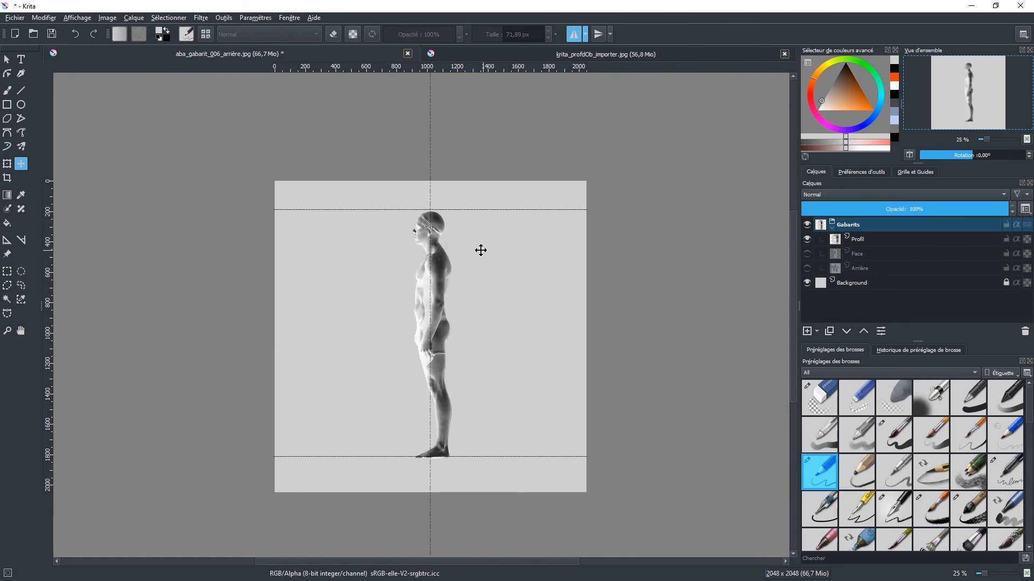